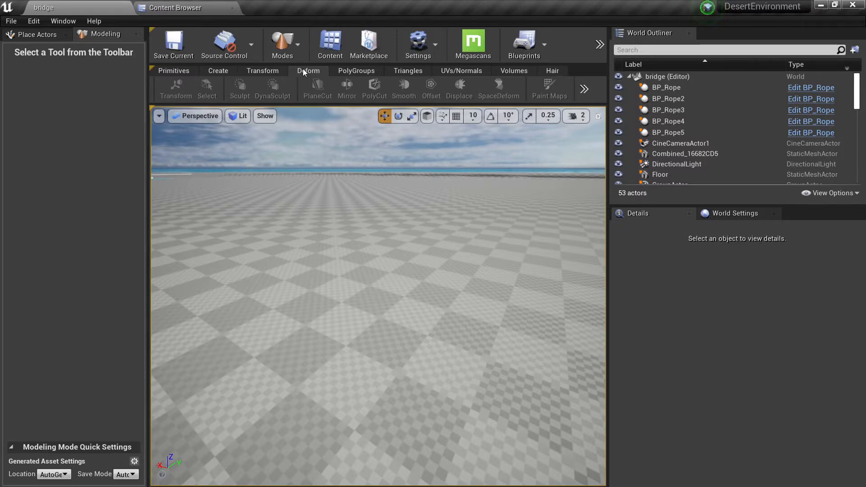
# Add a box primitive with the default 100 dimensions on the floor and complete the tool.
pyautogui.click(224, 71)
pyautogui.click(185, 73)
pyautogui.click(171, 98)
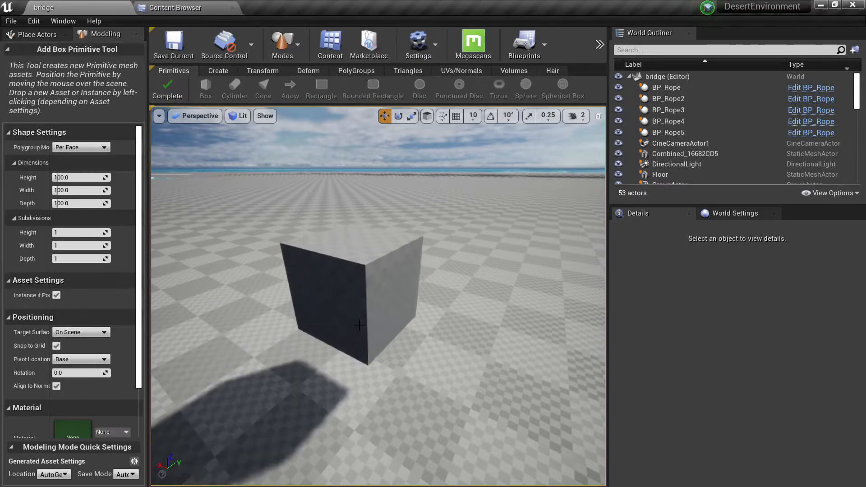
pyautogui.click(360, 330)
pyautogui.moveTo(361, 331); pyautogui.dragTo(363, 296, button='right')
pyautogui.press('w')
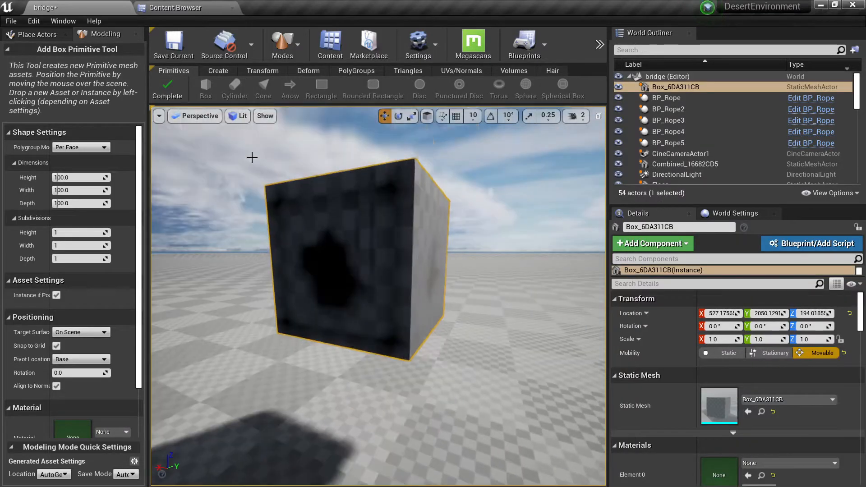
pyautogui.click(172, 84)
# Start the Sculpt tool on the box and review its brush type and falloff shape options.
pyautogui.moveTo(333, 217); pyautogui.dragTo(297, 264, button='right')
pyautogui.click(306, 75)
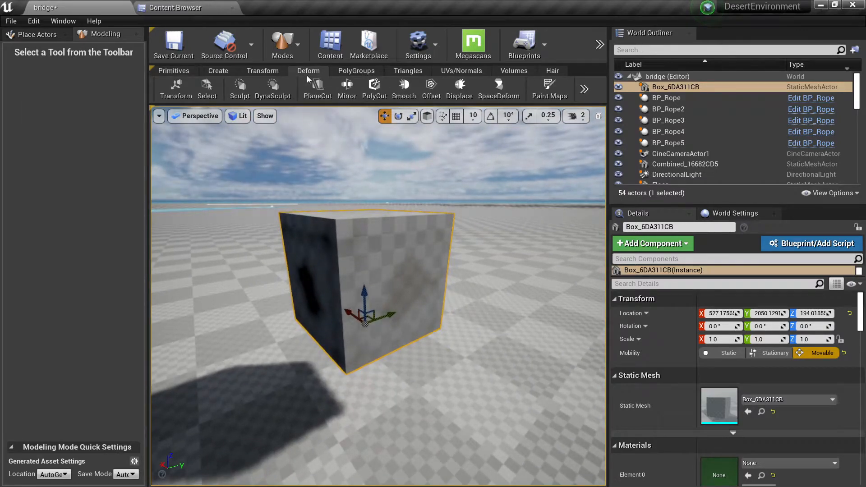
pyautogui.moveTo(334, 181); pyautogui.dragTo(358, 189, button='right')
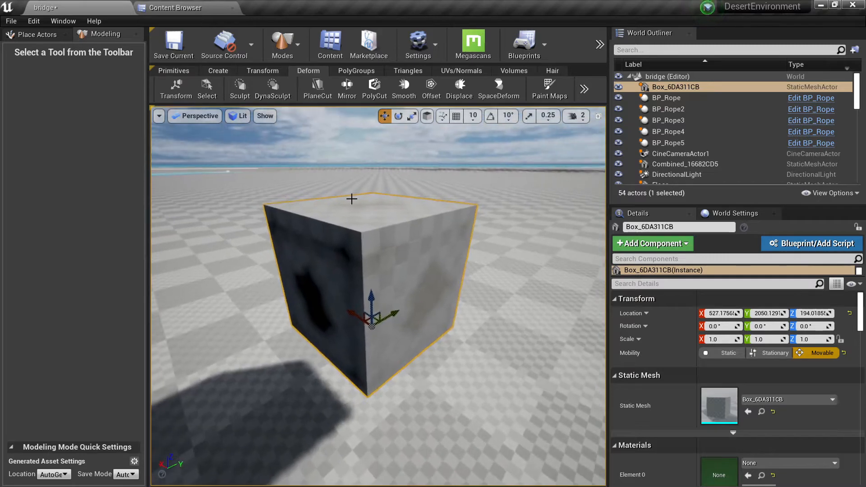
pyautogui.click(241, 92)
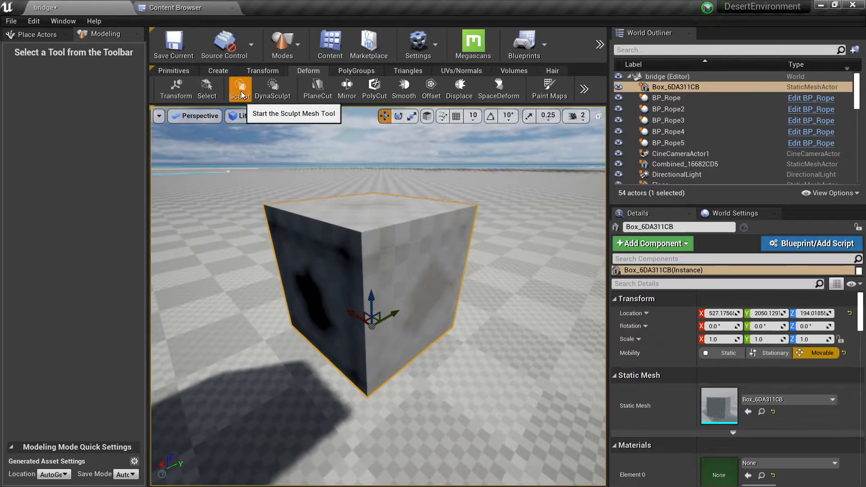
pyautogui.moveTo(365, 246)
pyautogui.mouseDown(button='right')
pyautogui.moveTo(403, 250)
pyautogui.moveTo(419, 269)
pyautogui.mouseUp(button='right')
pyautogui.moveTo(387, 318); pyautogui.dragTo(373, 310, button='right')
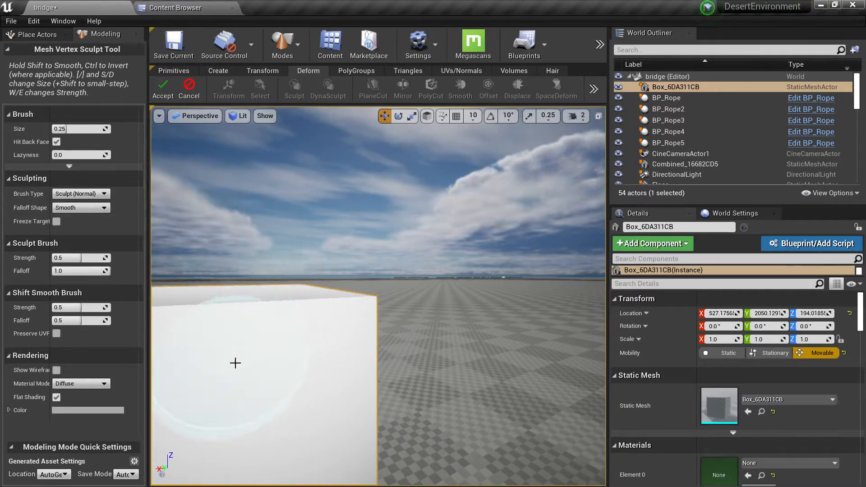
pyautogui.moveTo(357, 304); pyautogui.dragTo(367, 285)
pyautogui.moveTo(216, 226); pyautogui.dragTo(191, 244, button='right')
pyautogui.click(100, 194)
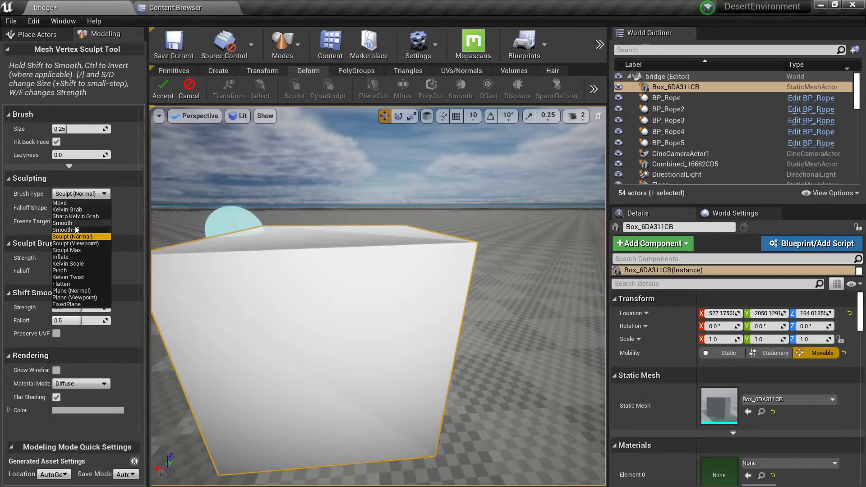
pyautogui.moveTo(290, 280)
pyautogui.mouseDown(button='right')
pyautogui.moveTo(275, 300)
pyautogui.moveTo(277, 318)
pyautogui.moveTo(293, 289)
pyautogui.moveTo(289, 320)
pyautogui.moveTo(299, 276)
pyautogui.mouseUp(button='right')
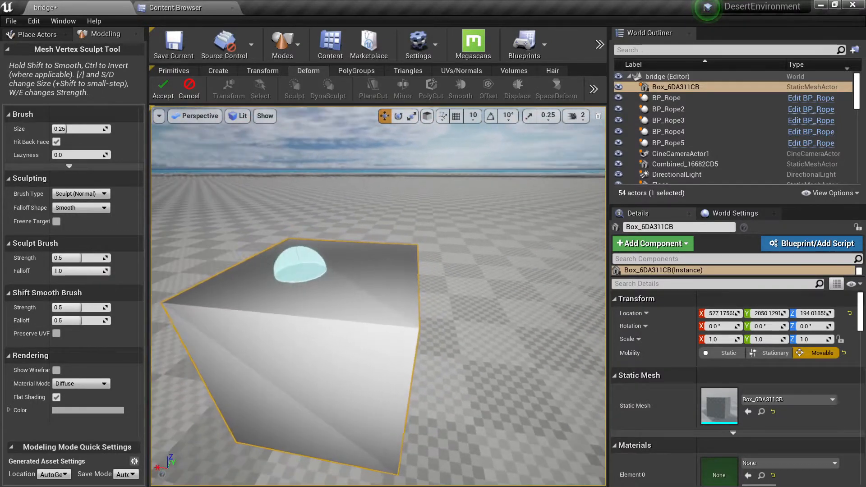
# Set the brush type to Move and try pulling up the near top corner of the box.
pyautogui.click(92, 195)
pyautogui.click(80, 203)
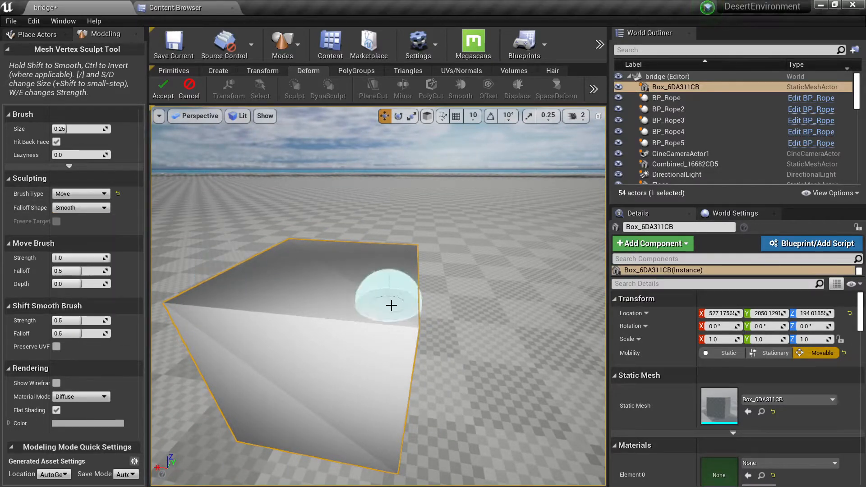
pyautogui.moveTo(407, 313)
pyautogui.mouseDown()
pyautogui.moveTo(392, 232)
pyautogui.moveTo(400, 246)
pyautogui.mouseUp()
pyautogui.hotkey('ctrl', 'z')
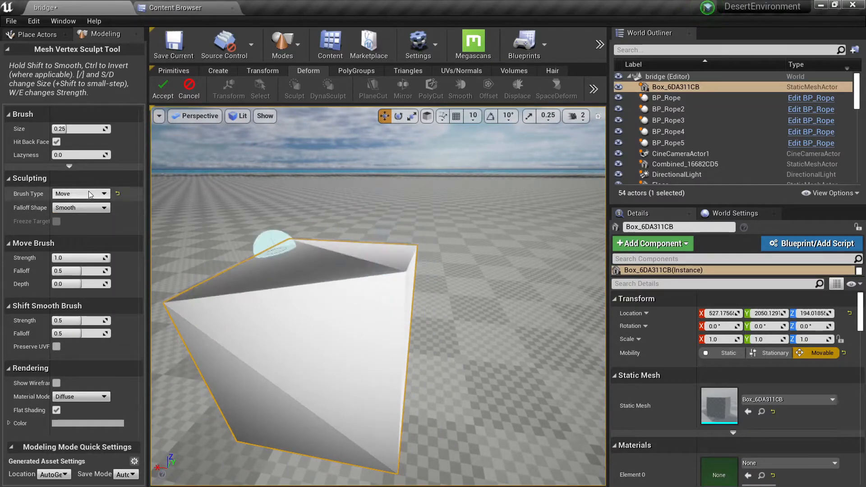
# Set the brush type to Inflate, try it on the box's top corner and cancel the sculpt.
pyautogui.click(80, 193)
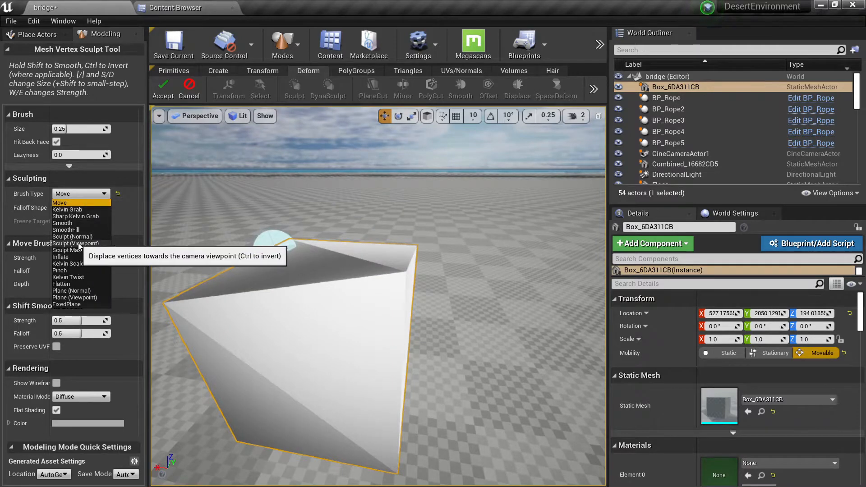
pyautogui.click(63, 257)
pyautogui.moveTo(371, 277); pyautogui.dragTo(387, 274)
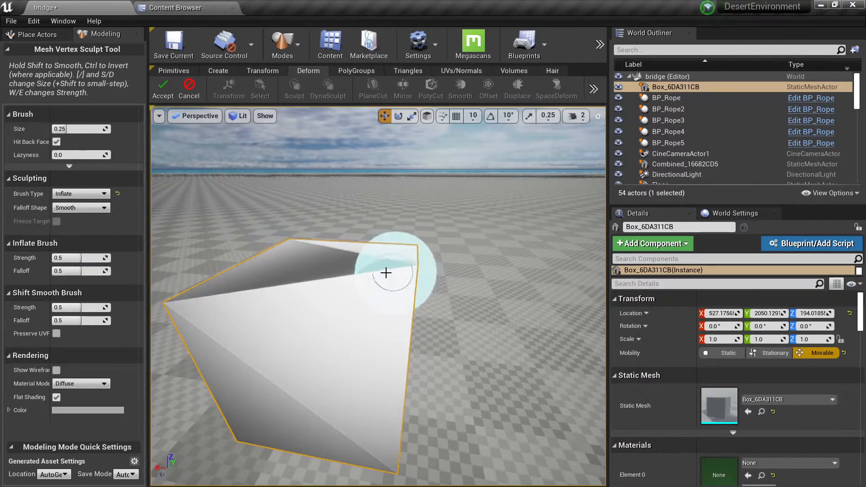
pyautogui.press('d')
pyautogui.moveTo(375, 273)
pyautogui.mouseDown(button='right')
pyautogui.moveTo(266, 247)
pyautogui.moveTo(270, 275)
pyautogui.moveTo(357, 300)
pyautogui.moveTo(473, 263)
pyautogui.mouseUp(button='right')
pyautogui.press('w')
pyautogui.press('s')
pyautogui.press('a')
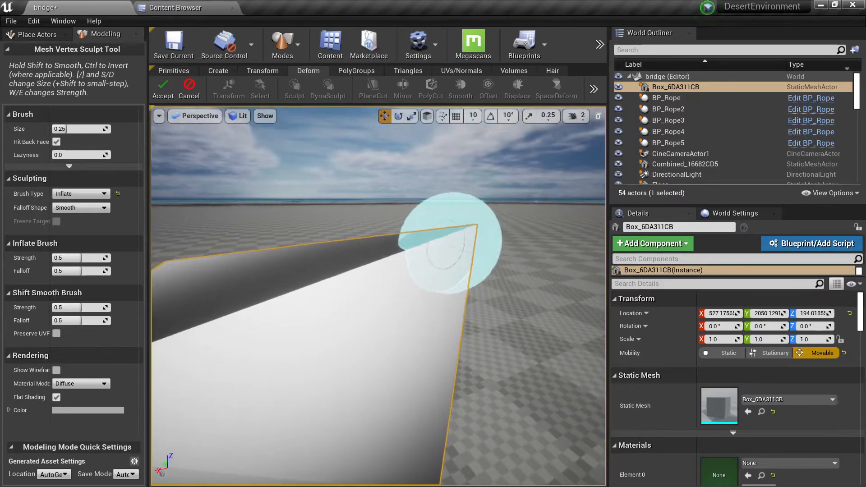
pyautogui.moveTo(369, 234)
pyautogui.mouseDown(button='right')
pyautogui.moveTo(368, 270)
pyautogui.moveTo(363, 257)
pyautogui.mouseUp(button='right')
pyautogui.moveTo(338, 332); pyautogui.dragTo(338, 330, button='right')
pyautogui.press('s')
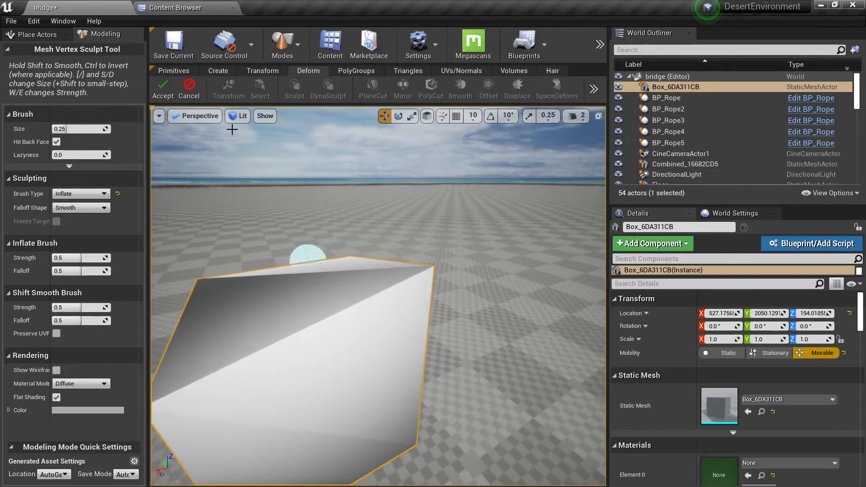
pyautogui.click(184, 90)
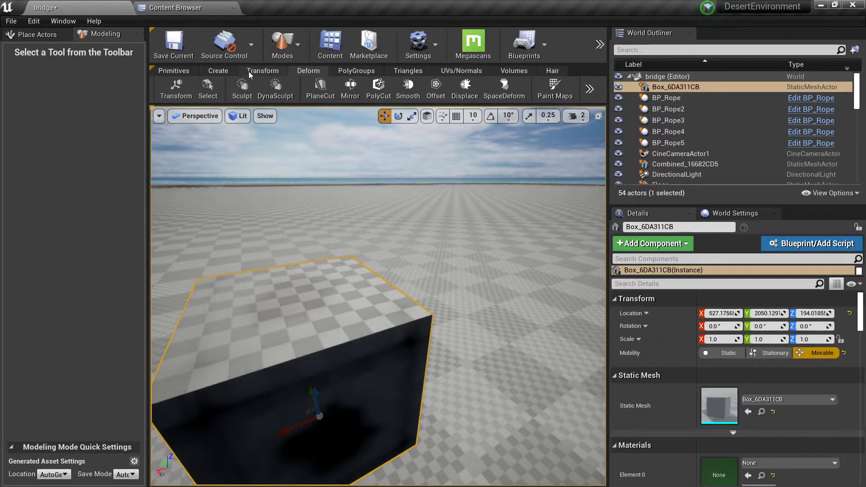
pyautogui.click(394, 70)
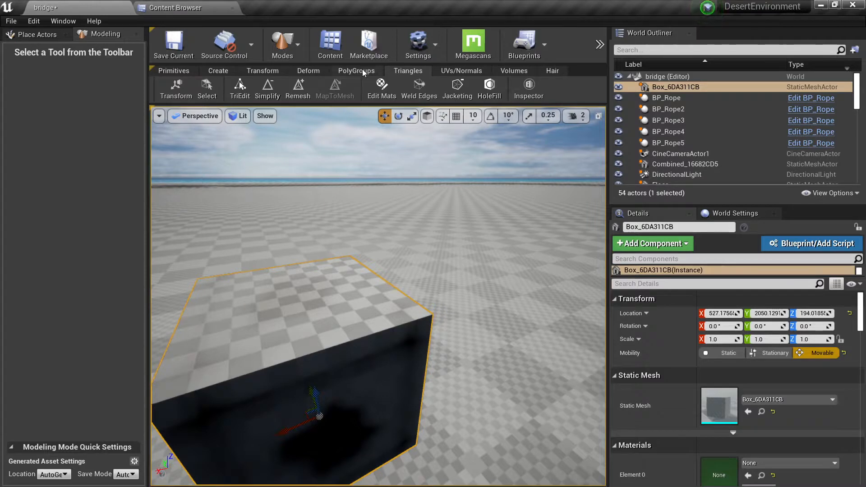
pyautogui.click(257, 72)
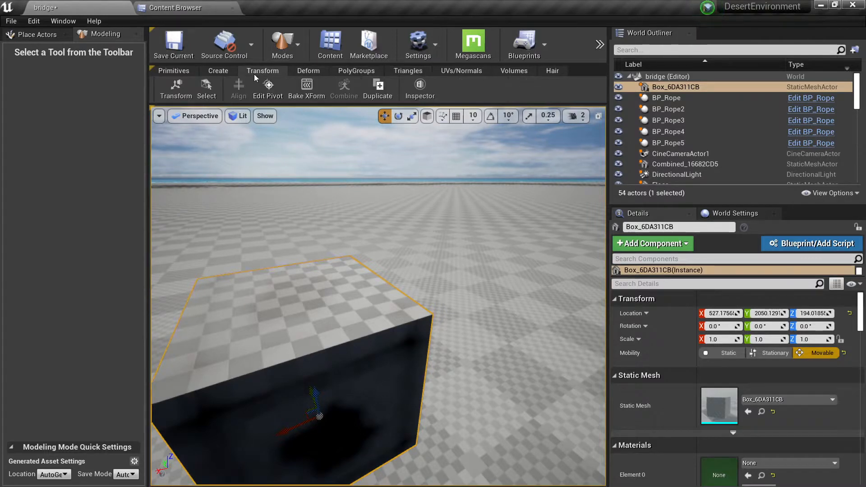
pyautogui.click(226, 70)
pyautogui.click(306, 71)
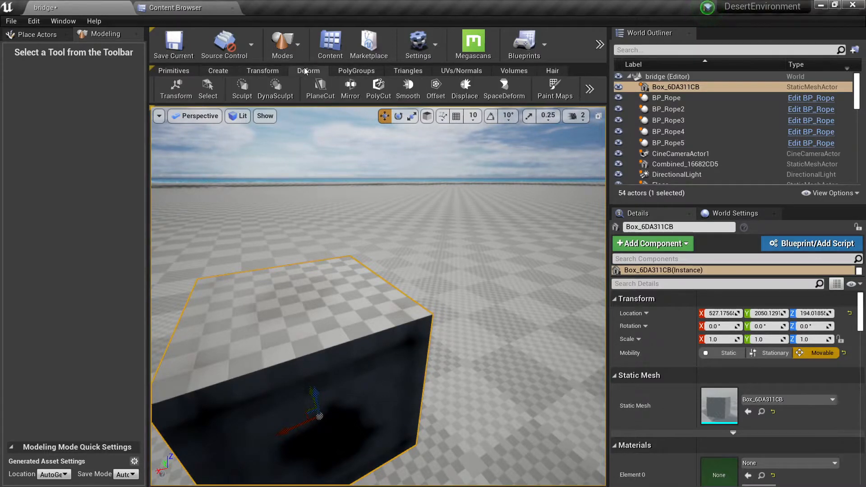
pyautogui.click(352, 73)
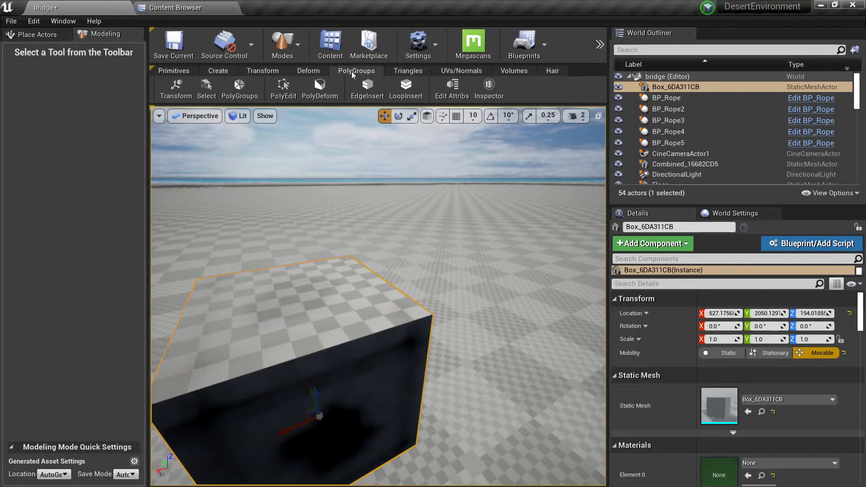
# Remesh the box with the default target of 5000 triangles and accept the result.
pyautogui.click(398, 75)
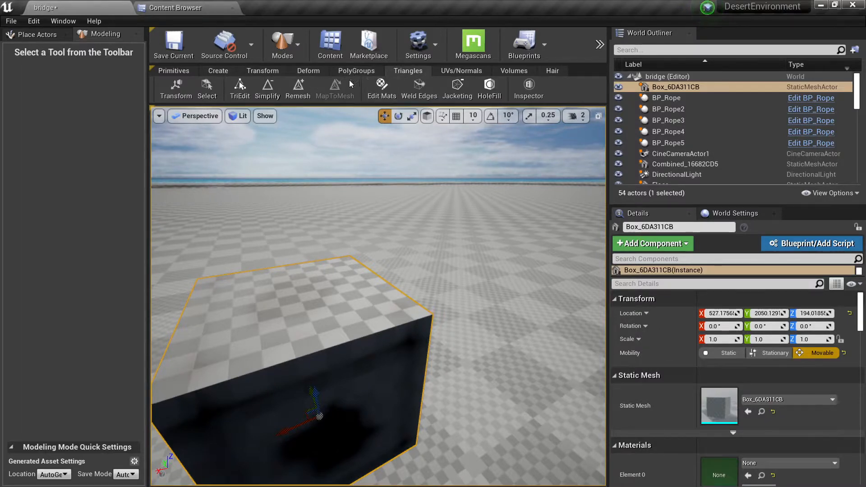
pyautogui.click(302, 88)
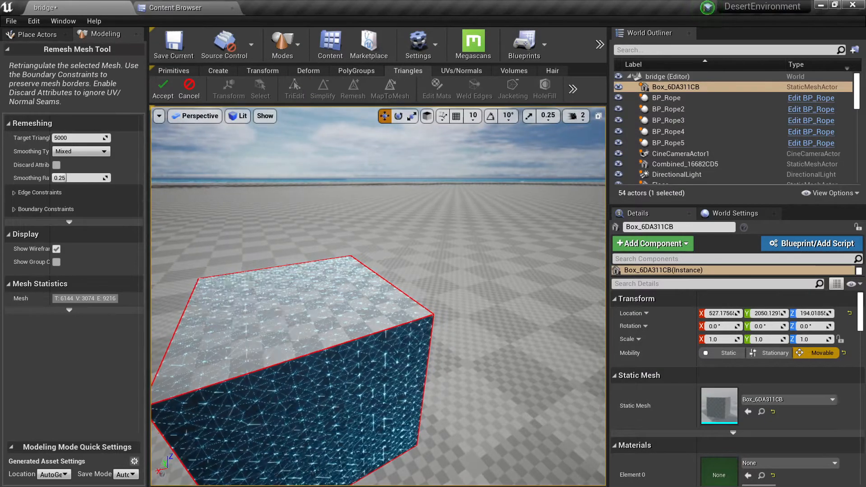
pyautogui.scroll(5, 223, 230)
pyautogui.scroll(-5, 223, 230)
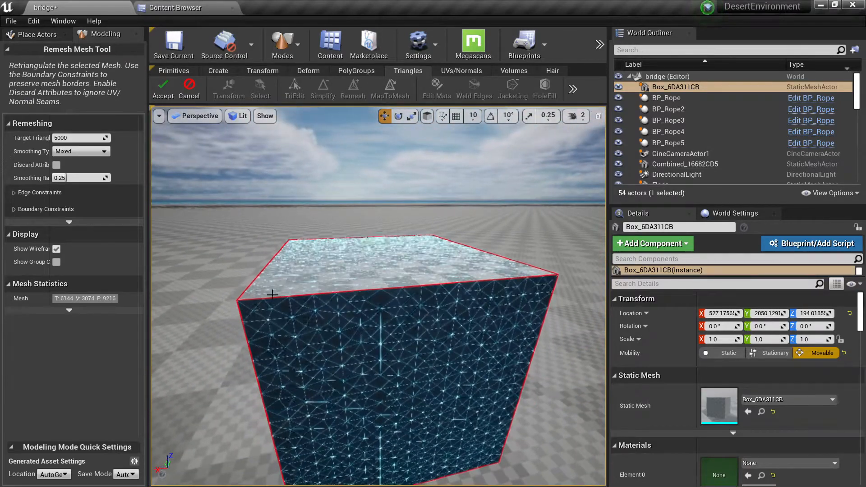
pyautogui.click(163, 91)
pyautogui.scroll(4, 348, 263)
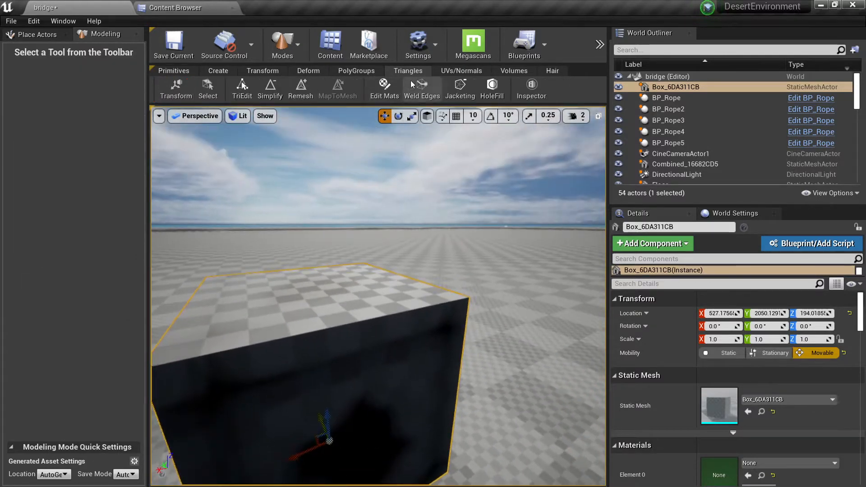
# Sculpt the remeshed box with the Inflate brush along its top front edge, from corner to corner.
pyautogui.click(304, 72)
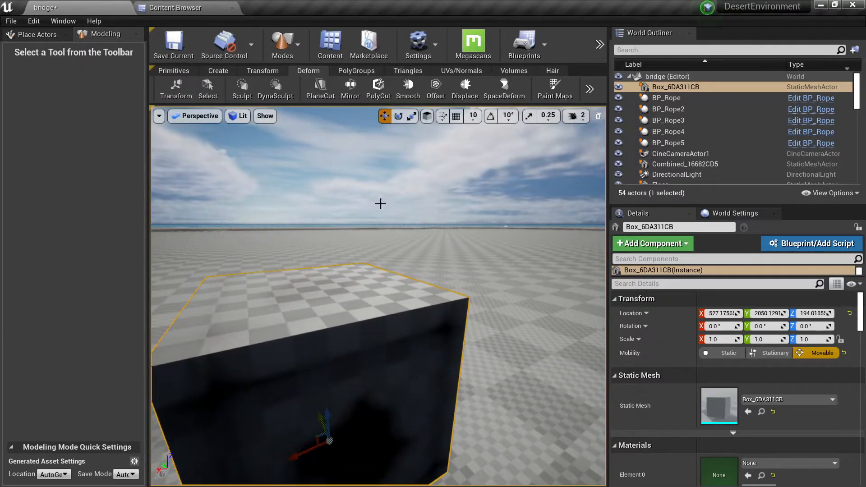
pyautogui.click(239, 93)
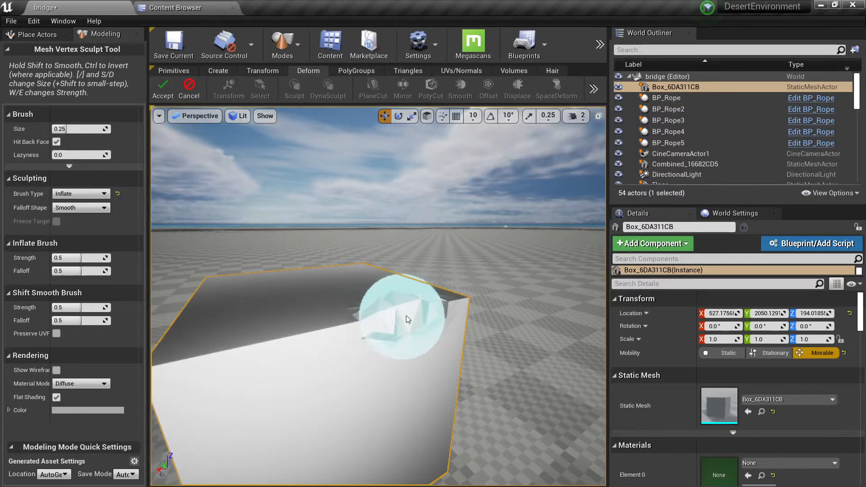
pyautogui.moveTo(406, 316); pyautogui.dragTo(422, 392, button='right')
pyautogui.moveTo(423, 396); pyautogui.dragTo(412, 397)
pyautogui.moveTo(413, 398); pyautogui.dragTo(401, 376, button='right')
pyautogui.moveTo(401, 377); pyautogui.dragTo(293, 394)
pyautogui.moveTo(459, 362); pyautogui.dragTo(467, 378, button='right')
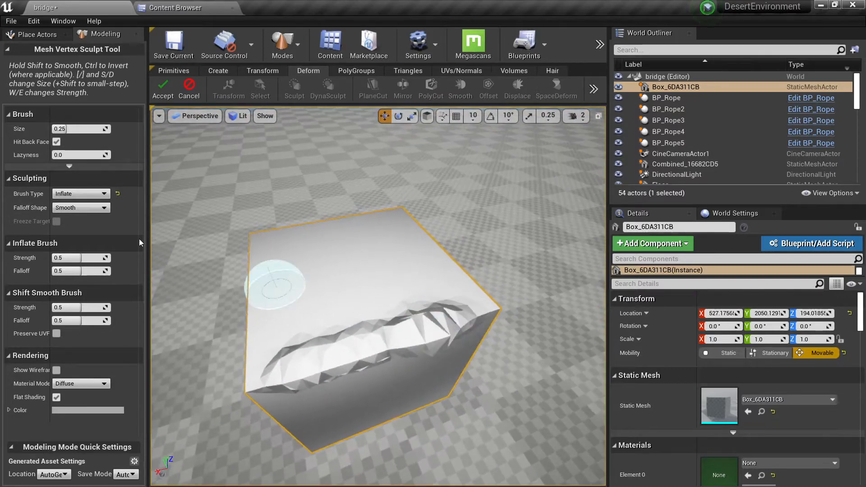
# Set the brush type to Smooth and soften the inflated bumps along the box's top edge.
pyautogui.click(82, 193)
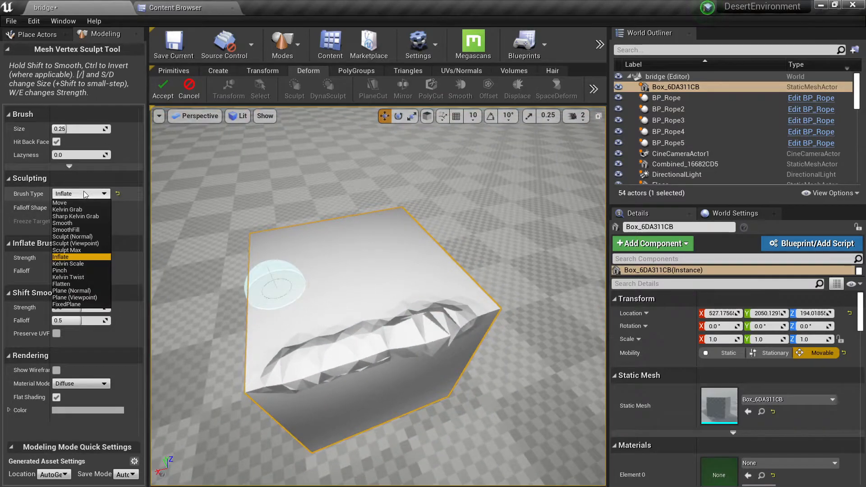
pyautogui.click(72, 223)
pyautogui.moveTo(281, 365); pyautogui.dragTo(448, 325)
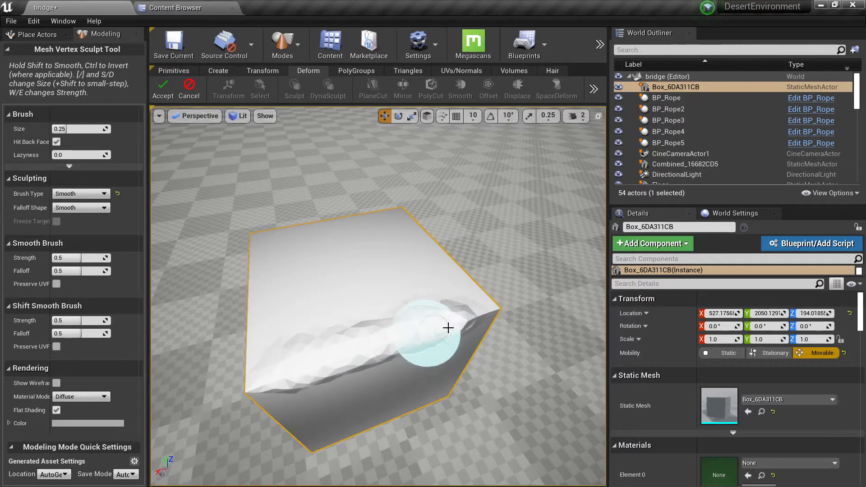
pyautogui.moveTo(448, 325)
pyautogui.mouseDown(button='right')
pyautogui.moveTo(471, 334)
pyautogui.moveTo(416, 261)
pyautogui.moveTo(441, 313)
pyautogui.moveTo(398, 288)
pyautogui.moveTo(329, 291)
pyautogui.mouseUp(button='right')
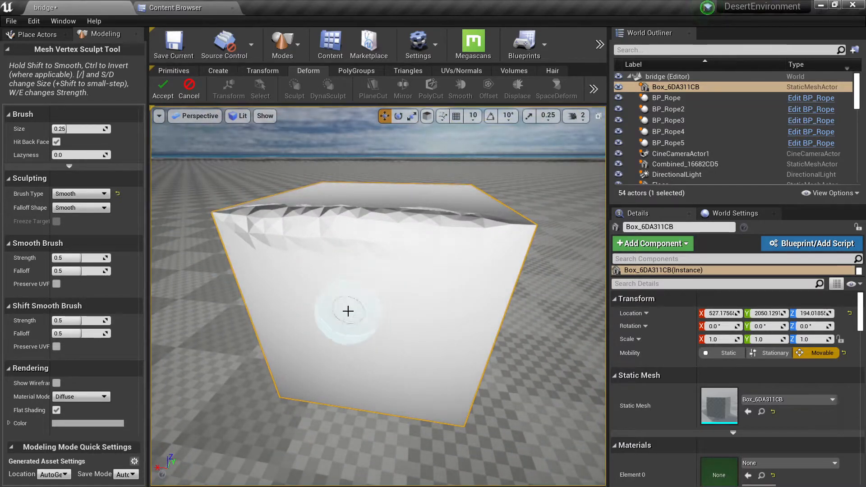
# Set the brush type to Sculpt (Normal) and raise a bump in the middle of the box's side face.
pyautogui.click(90, 193)
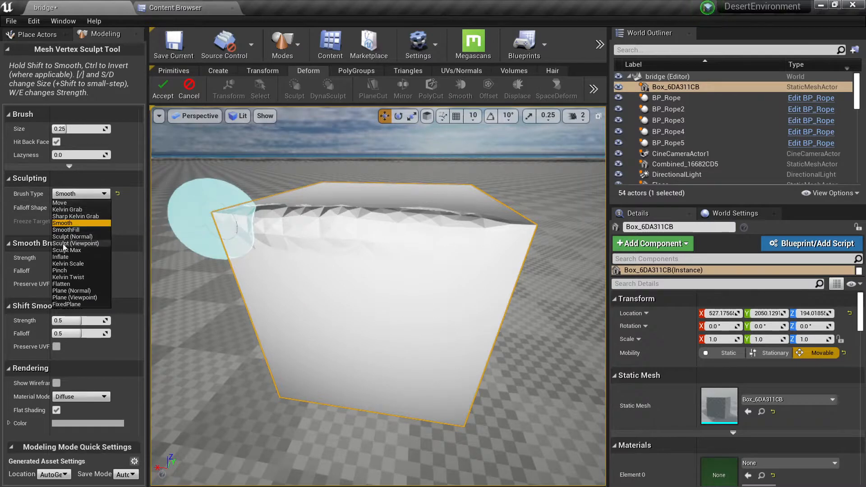
pyautogui.click(92, 236)
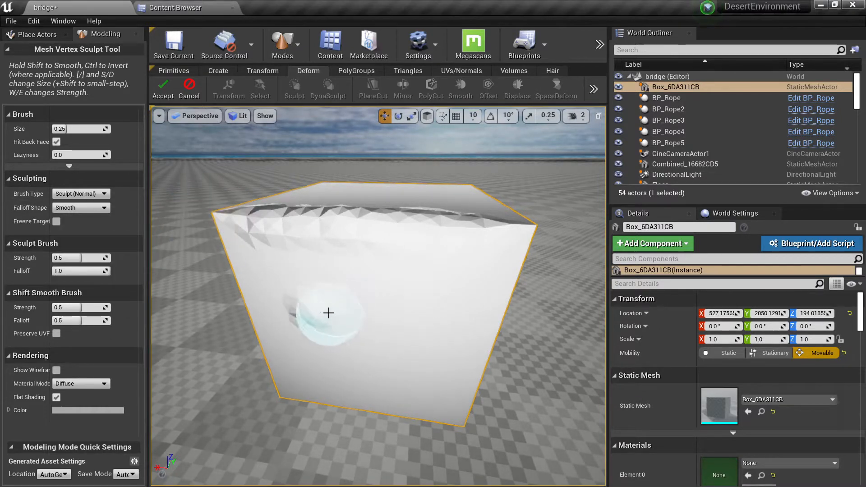
pyautogui.moveTo(364, 313)
pyautogui.keyDown('shift'); pyautogui.mouseDown()
pyautogui.moveTo(315, 311)
pyautogui.moveTo(425, 320)
pyautogui.mouseUp(); pyautogui.keyUp('shift')
pyautogui.keyDown('shift'); pyautogui.moveTo(306, 315); pyautogui.dragTo(400, 329); pyautogui.keyUp('shift')
pyautogui.moveTo(399, 328); pyautogui.dragTo(433, 289, button='right')
pyautogui.moveTo(350, 265)
pyautogui.mouseDown()
pyautogui.moveTo(435, 308)
pyautogui.moveTo(381, 294)
pyautogui.mouseUp()
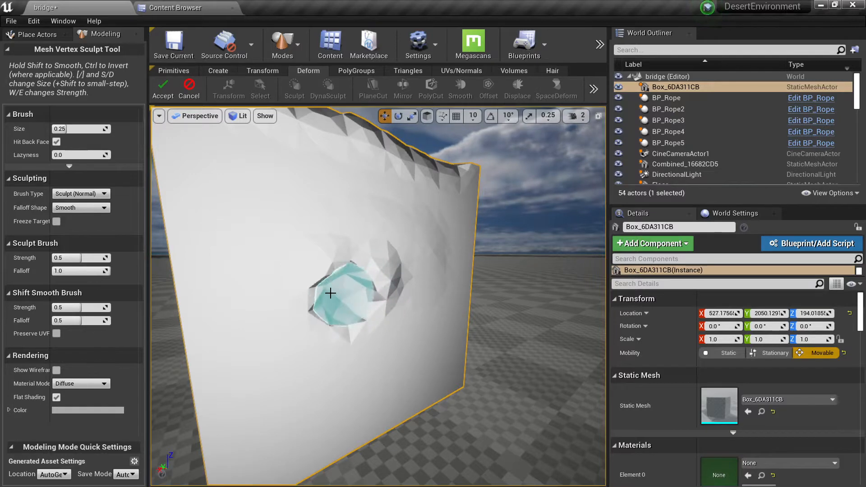
# Extend the bump into a curved ridge down the side face and switch the view to Brush Wireframe.
pyautogui.moveTo(353, 298); pyautogui.dragTo(329, 304, button='right')
pyautogui.keyDown('shift'); pyautogui.moveTo(328, 303); pyautogui.dragTo(370, 288); pyautogui.keyUp('shift')
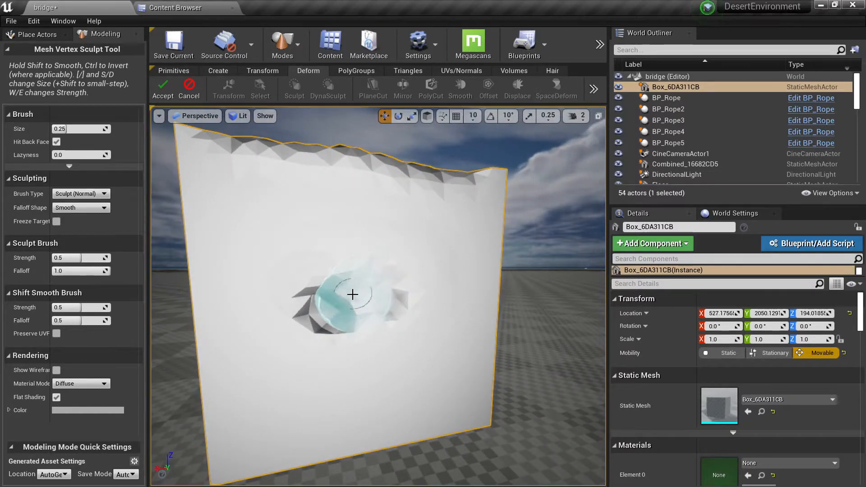
pyautogui.keyDown('alt'); pyautogui.moveTo(389, 316); pyautogui.dragTo(400, 317); pyautogui.keyUp('alt')
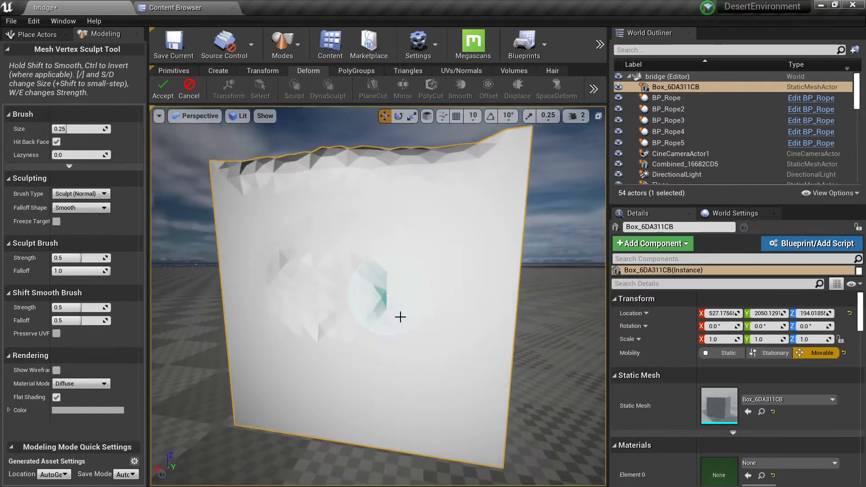
pyautogui.moveTo(374, 374)
pyautogui.mouseDown()
pyautogui.moveTo(440, 388)
pyautogui.moveTo(394, 357)
pyautogui.moveTo(389, 366)
pyautogui.mouseUp()
pyautogui.hotkey('alt', '1')
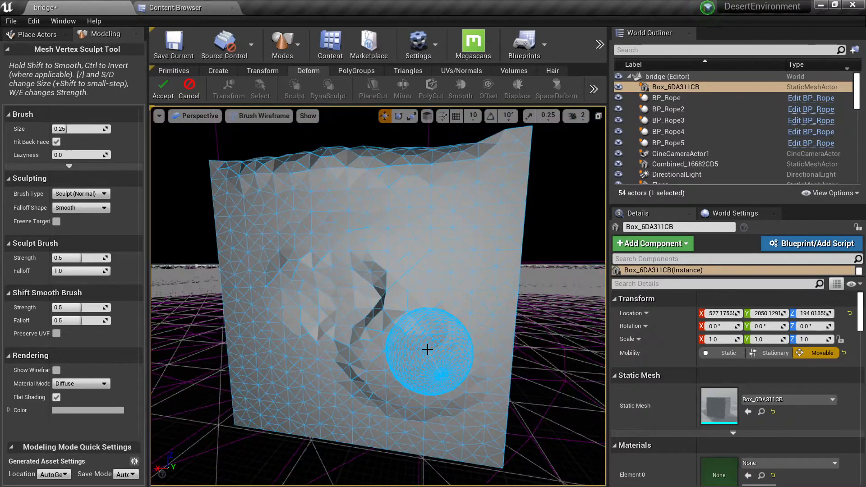
# Set the brush type to Move and the brush size to about 0.486.
pyautogui.moveTo(438, 283); pyautogui.dragTo(450, 279, button='right')
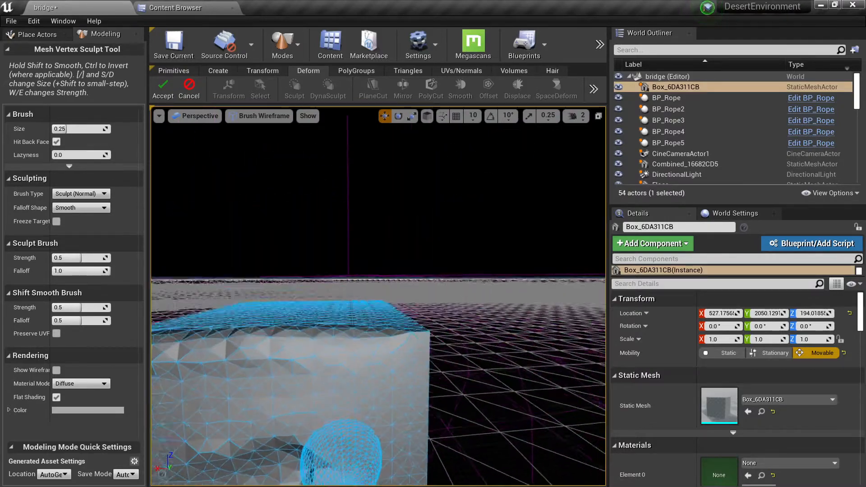
pyautogui.click(83, 195)
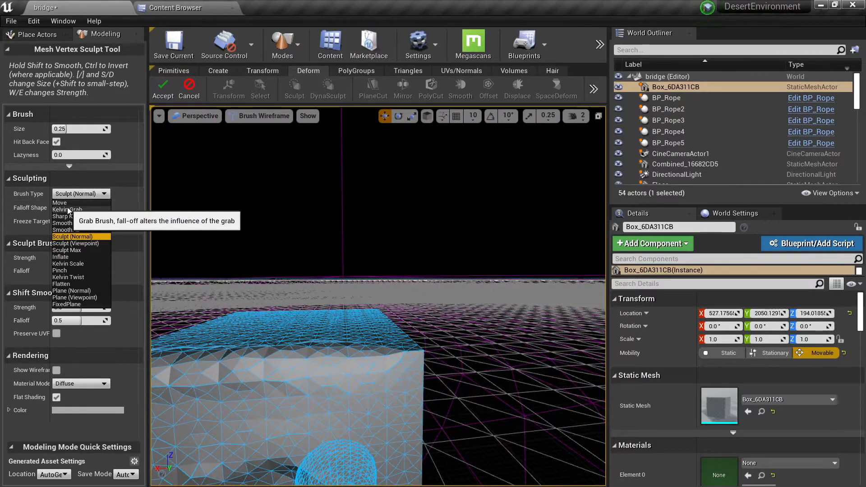
pyautogui.click(59, 202)
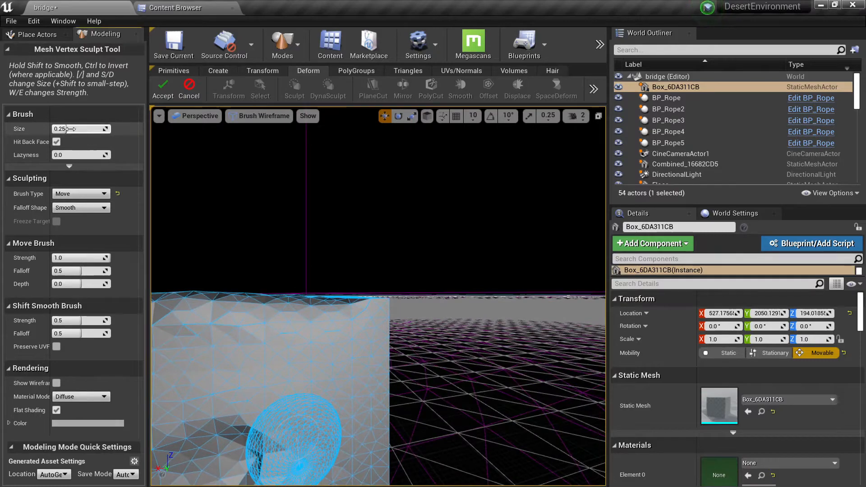
pyautogui.moveTo(68, 128); pyautogui.dragTo(81, 129)
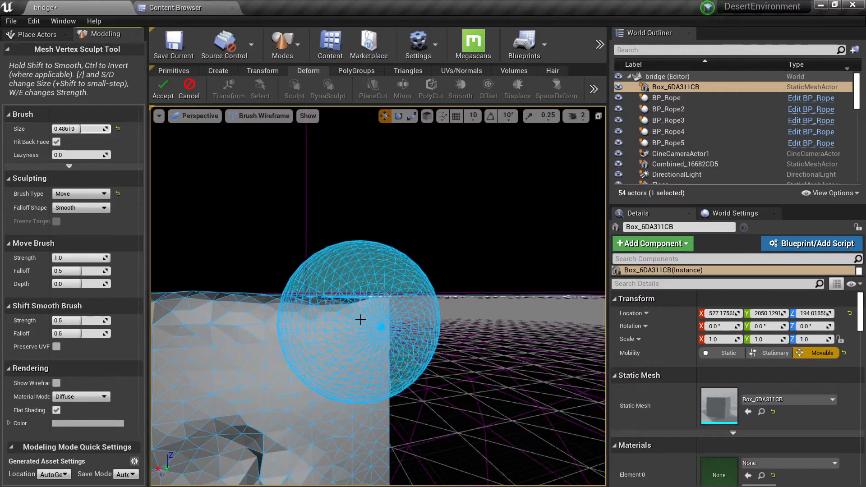
# Pull the box's top corner above the ridged face up and outward into a long arm, using brush size 0.46119.
pyautogui.scroll(-8, 360, 321)
pyautogui.moveTo(379, 346); pyautogui.dragTo(383, 330)
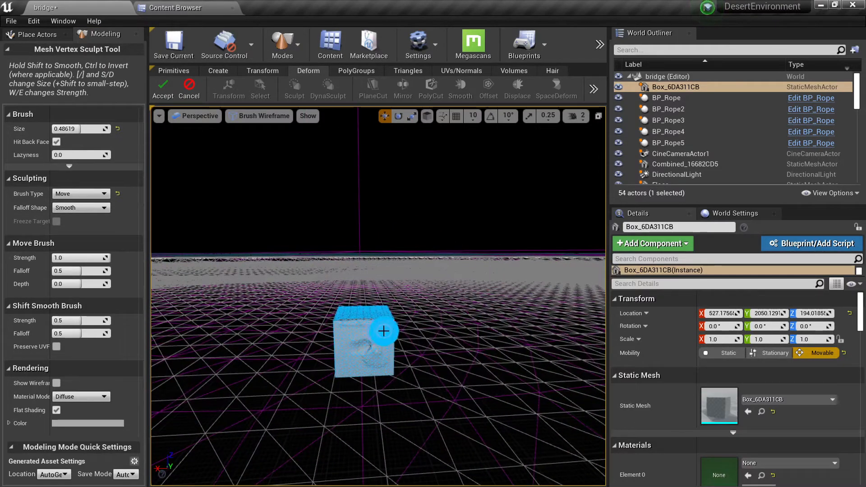
pyautogui.scroll(10, 381, 331)
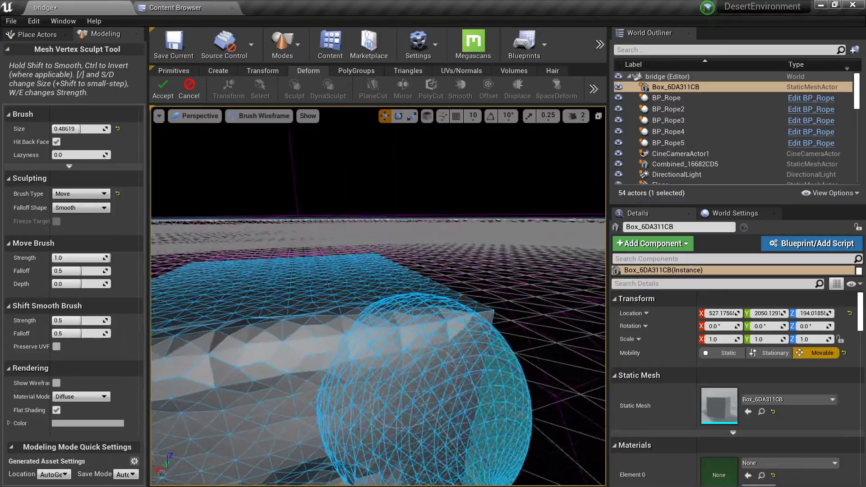
pyautogui.scroll(-5, 362, 313)
pyautogui.scroll(8, 361, 314)
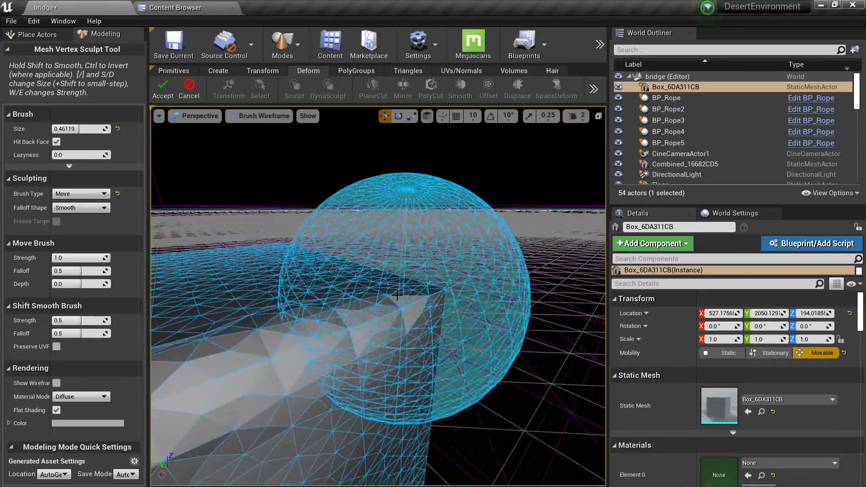
pyautogui.scroll(-8, 362, 313)
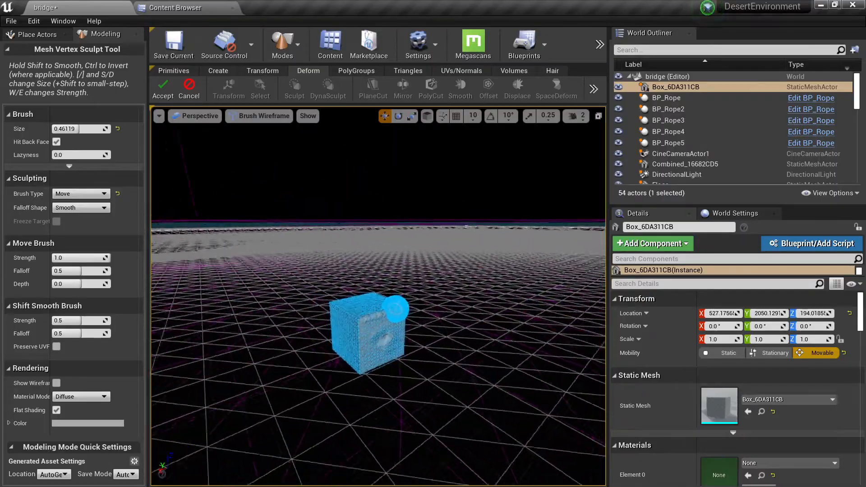
pyautogui.scroll(1, 376, 317)
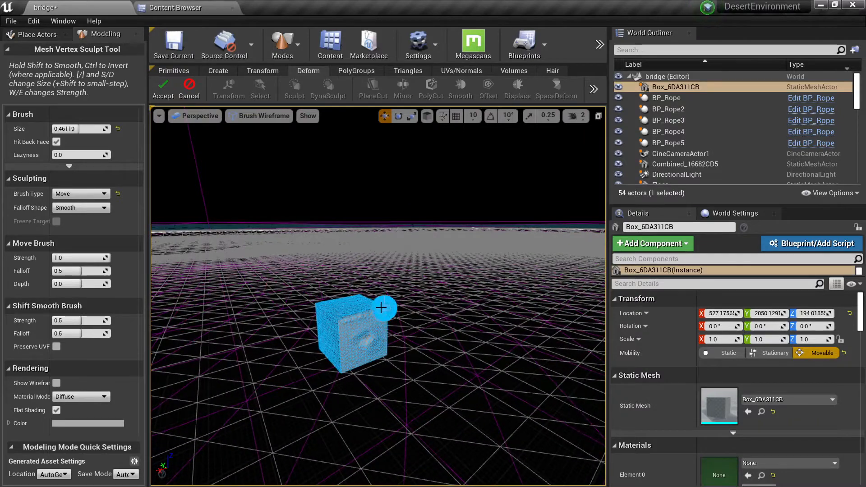
pyautogui.scroll(3, 381, 313)
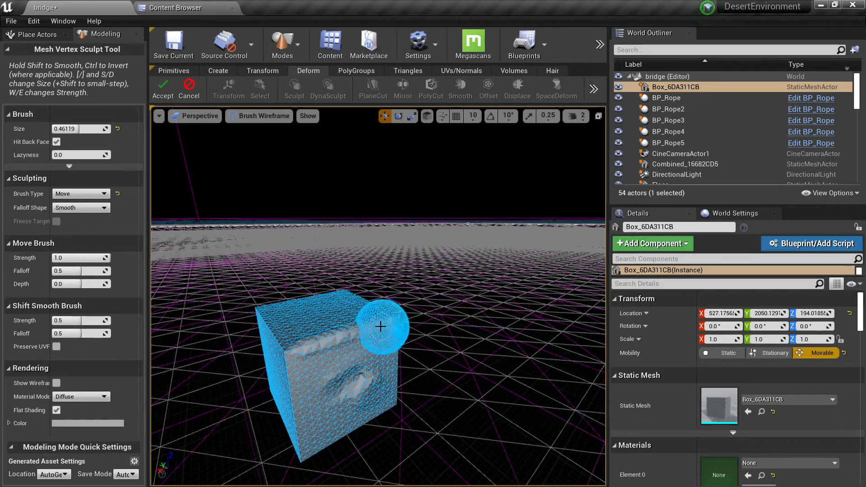
pyautogui.moveTo(380, 326)
pyautogui.mouseDown(button='right')
pyautogui.moveTo(348, 329)
pyautogui.moveTo(365, 330)
pyautogui.mouseUp(button='right')
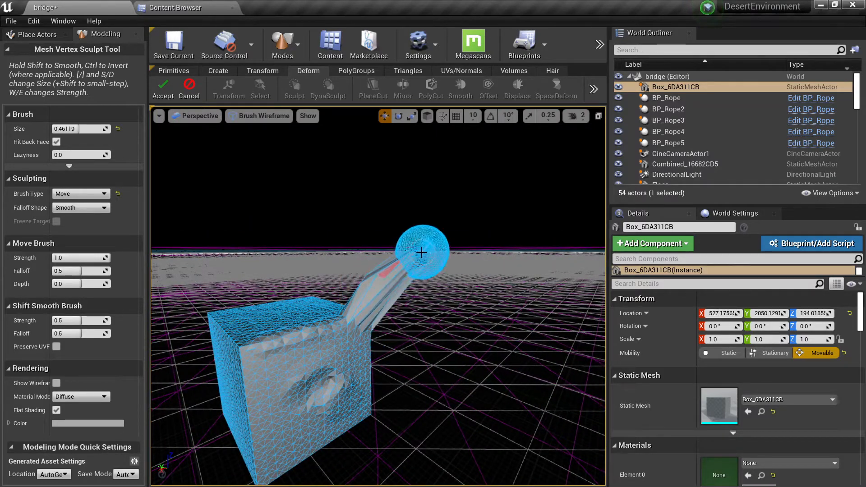
# Reshape the arm with the Move brush, pulling its end into a broad, blunt tip.
pyautogui.moveTo(395, 263); pyautogui.dragTo(528, 265, button='right')
pyautogui.moveTo(311, 284); pyautogui.dragTo(313, 288, button='right')
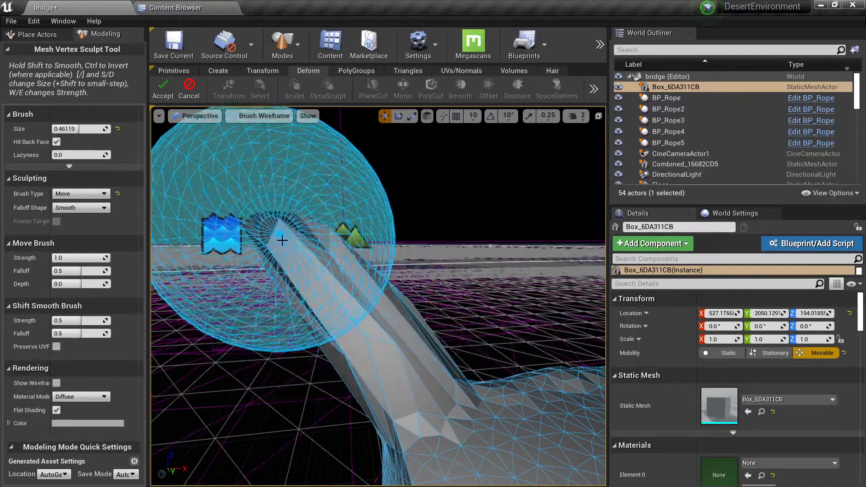
pyautogui.moveTo(304, 255)
pyautogui.mouseDown(button='right')
pyautogui.moveTo(383, 273)
pyautogui.moveTo(356, 299)
pyautogui.mouseUp(button='right')
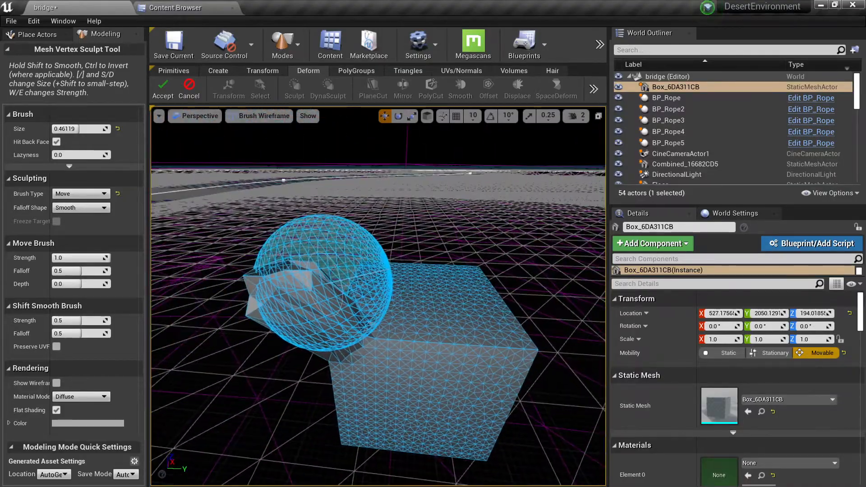
pyautogui.moveTo(285, 204); pyautogui.dragTo(347, 185, button='right')
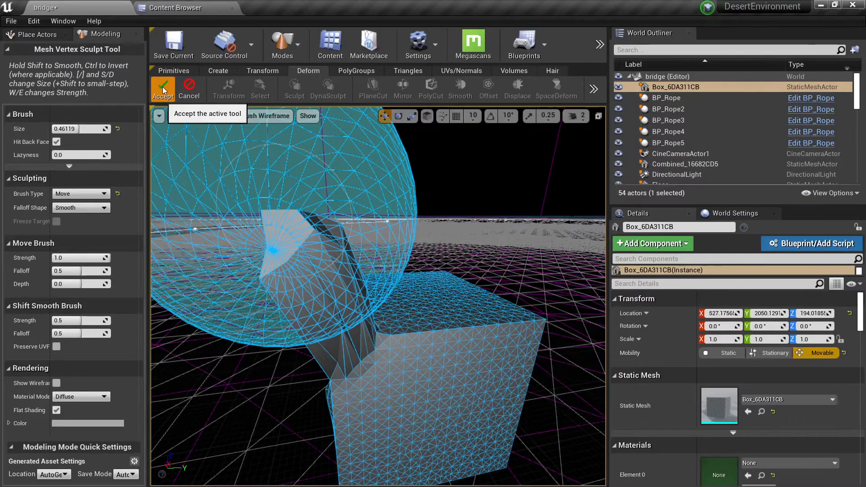
# Accept the sculpted mesh and view it in Lit mode.
pyautogui.click(162, 87)
pyautogui.hotkey('alt', '4')
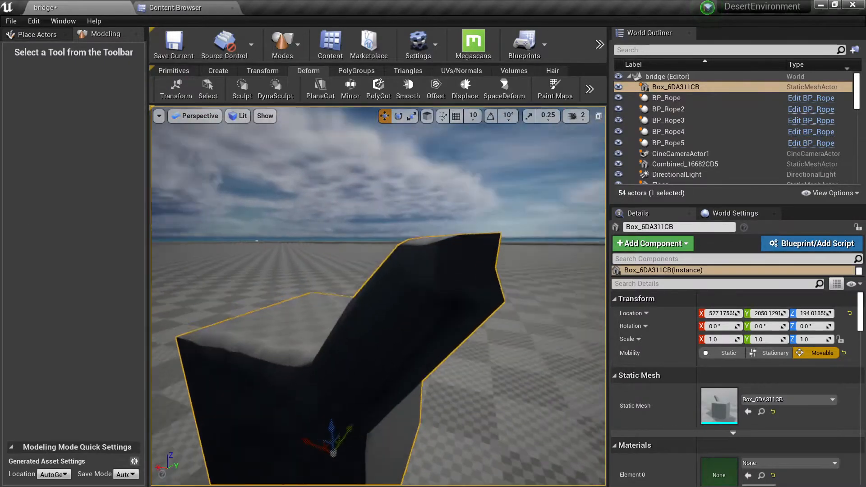
pyautogui.moveTo(378, 271); pyautogui.dragTo(271, 284, button='right')
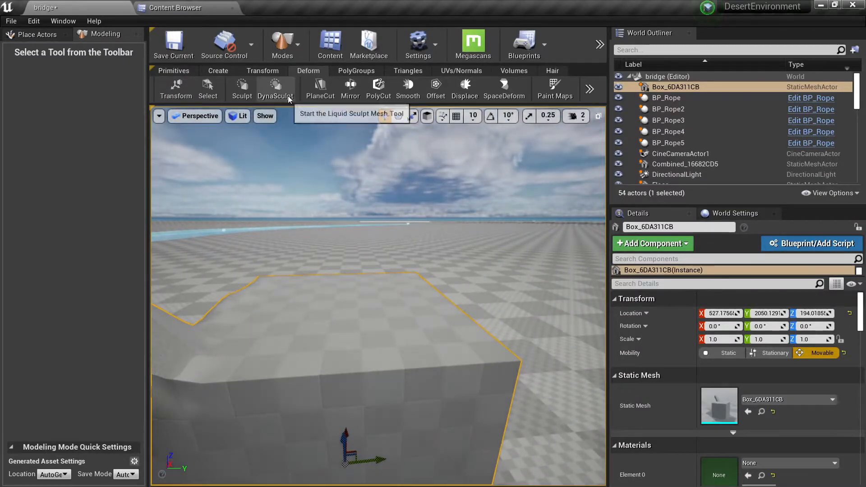
# Start the DynaSculpt tool on the sculpted box and switch the view to Brush Wireframe.
pyautogui.click(281, 93)
pyautogui.moveTo(353, 298); pyautogui.dragTo(311, 299, button='right')
pyautogui.hotkey('alt', '1')
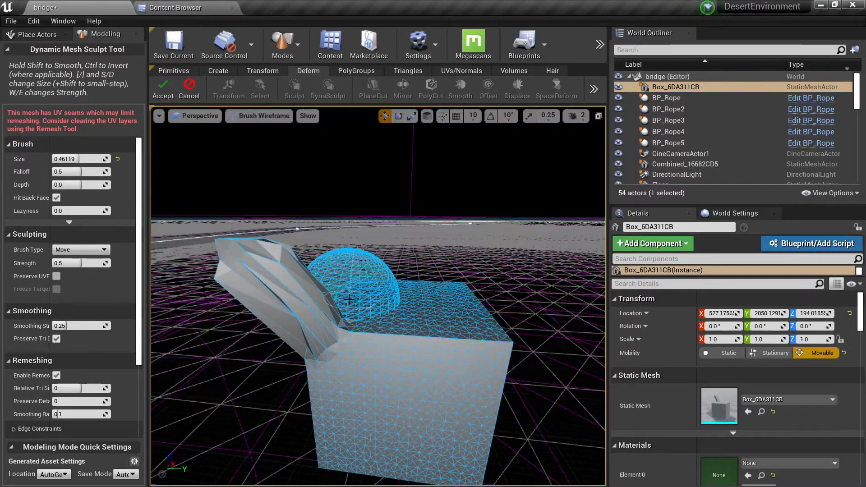
# Reduce the Move brush size to about 0.40 and pull a second top corner of the box outward into a small horn.
pyautogui.moveTo(396, 293); pyautogui.dragTo(377, 294, button='right')
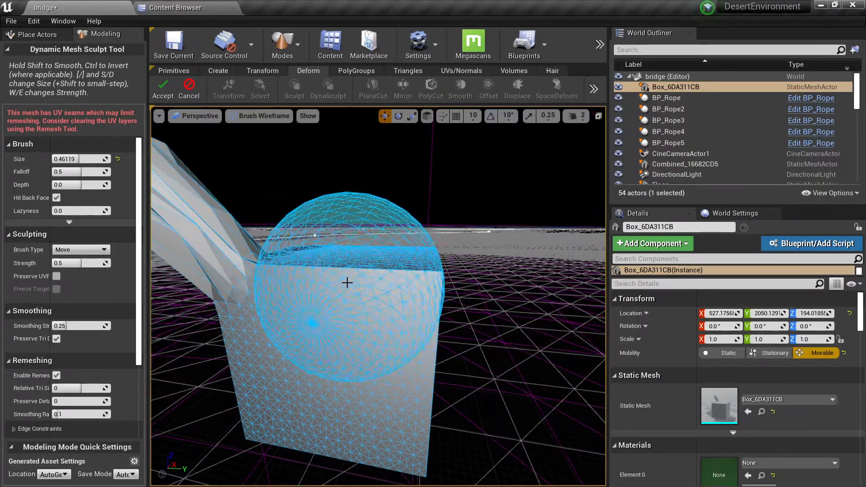
pyautogui.moveTo(79, 159); pyautogui.dragTo(75, 159)
pyautogui.moveTo(347, 254)
pyautogui.mouseDown(button='right')
pyautogui.moveTo(417, 279)
pyautogui.moveTo(386, 309)
pyautogui.moveTo(305, 247)
pyautogui.moveTo(331, 311)
pyautogui.moveTo(310, 275)
pyautogui.moveTo(369, 276)
pyautogui.moveTo(361, 275)
pyautogui.mouseUp(button='right')
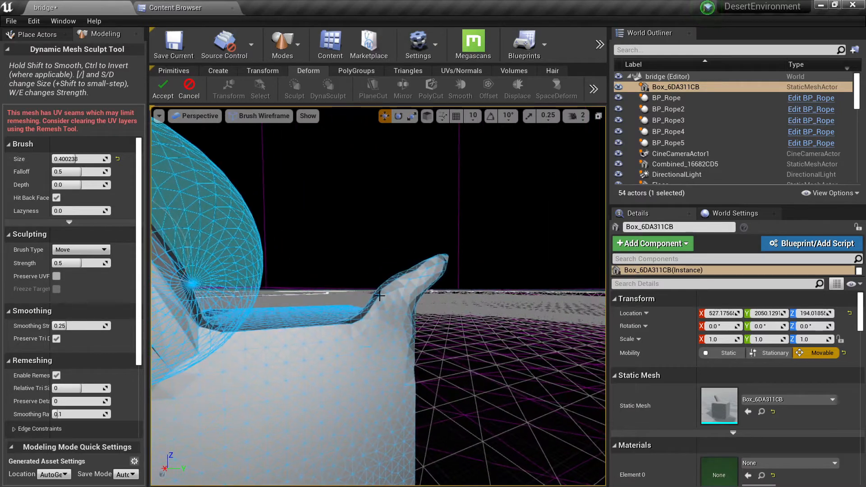
# Try to stretch the small horn's tip farther outward with the Move brush, and undo the strokes.
pyautogui.scroll(-3, 96, 334)
pyautogui.scroll(3, 106, 328)
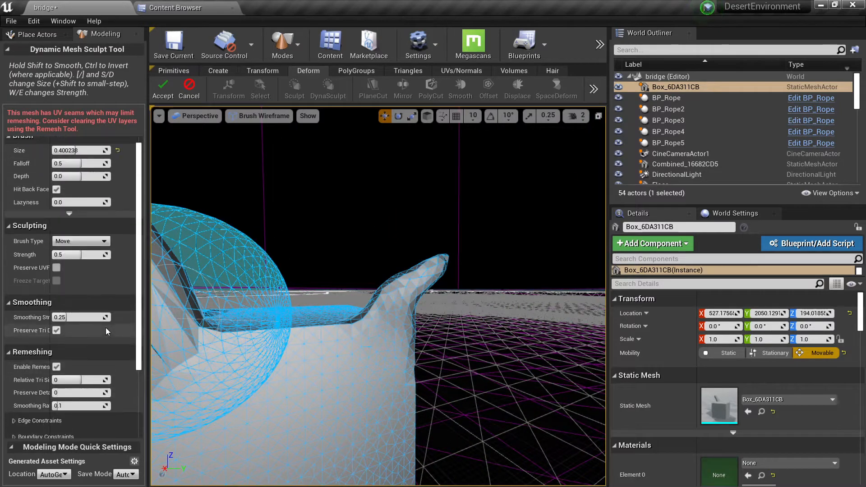
pyautogui.moveTo(436, 265)
pyautogui.mouseDown()
pyautogui.moveTo(464, 247)
pyautogui.moveTo(439, 261)
pyautogui.moveTo(449, 255)
pyautogui.mouseUp()
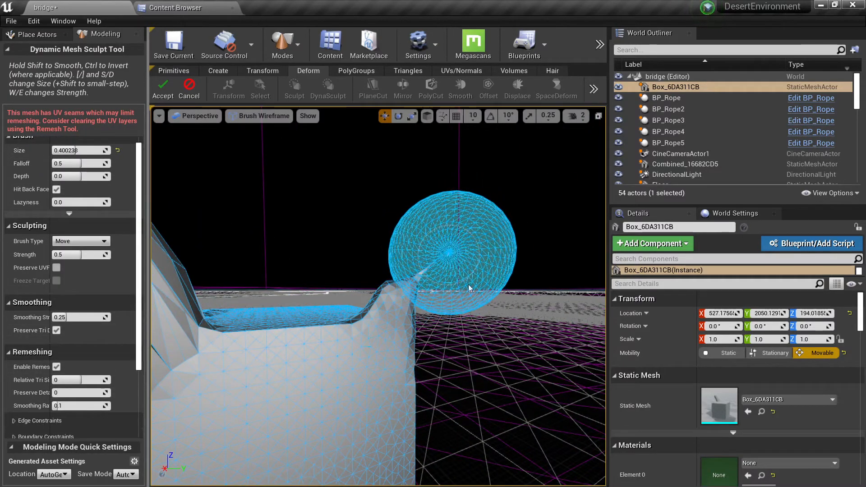
pyautogui.moveTo(469, 288); pyautogui.dragTo(492, 328, button='right')
pyautogui.hotkey('ctrl', 'z')
pyautogui.hotkey('ctrl', 'z')
pyautogui.moveTo(496, 369); pyautogui.dragTo(487, 360, button='right')
pyautogui.hotkey('ctrl', 'z')
pyautogui.hotkey('ctrl', 'z')
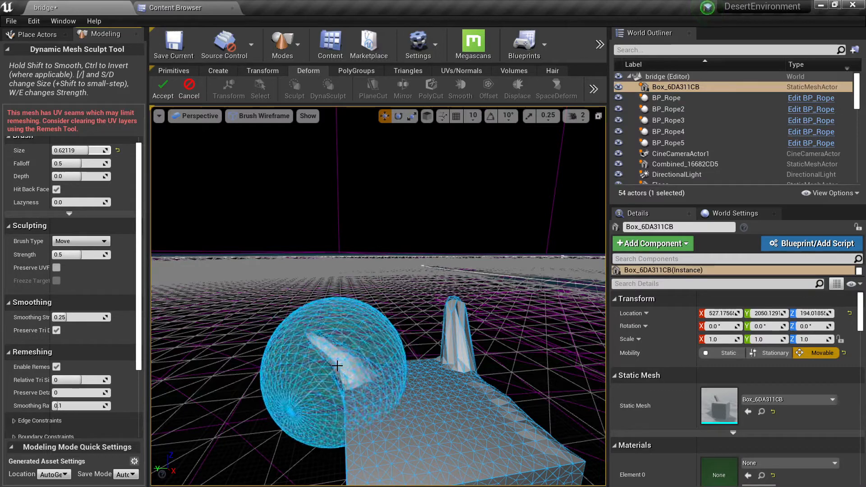
# Pull the small horn's tip outward, set the brush type to Inflate and swell the horn into a rounded bulb.
pyautogui.moveTo(320, 354); pyautogui.dragTo(327, 352, button='right')
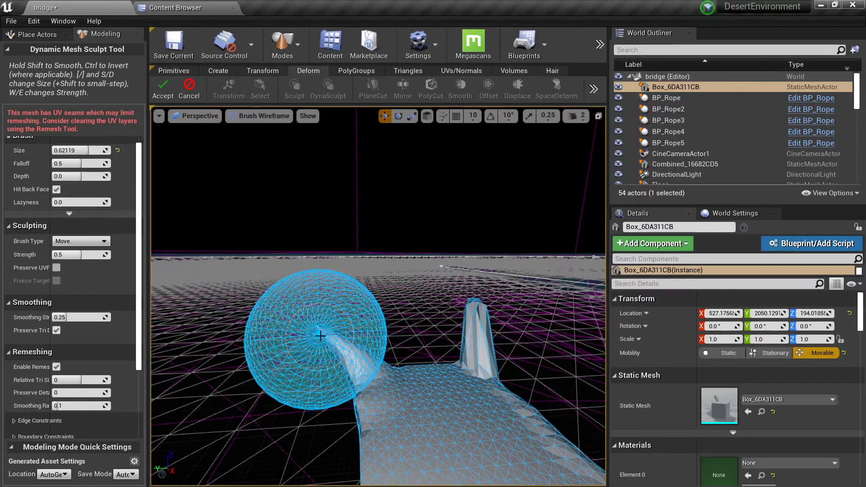
pyautogui.click(74, 242)
pyautogui.click(70, 298)
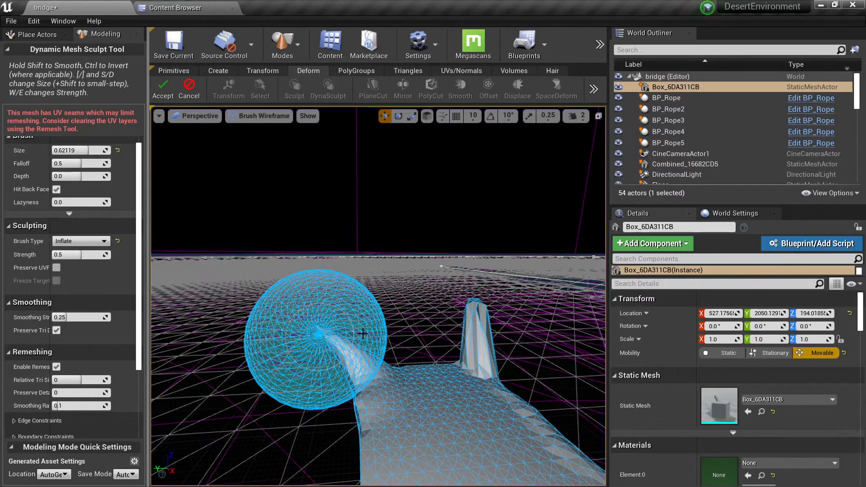
pyautogui.moveTo(323, 337); pyautogui.dragTo(336, 341, button='right')
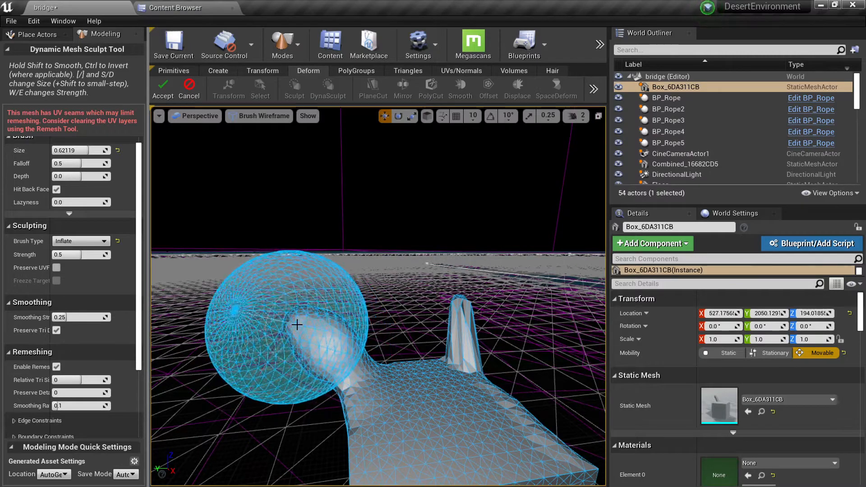
pyautogui.moveTo(297, 325); pyautogui.dragTo(274, 309)
# Set the brush type to Move and stretch the inflated bulb into a long, rounded arm.
pyautogui.click(78, 237)
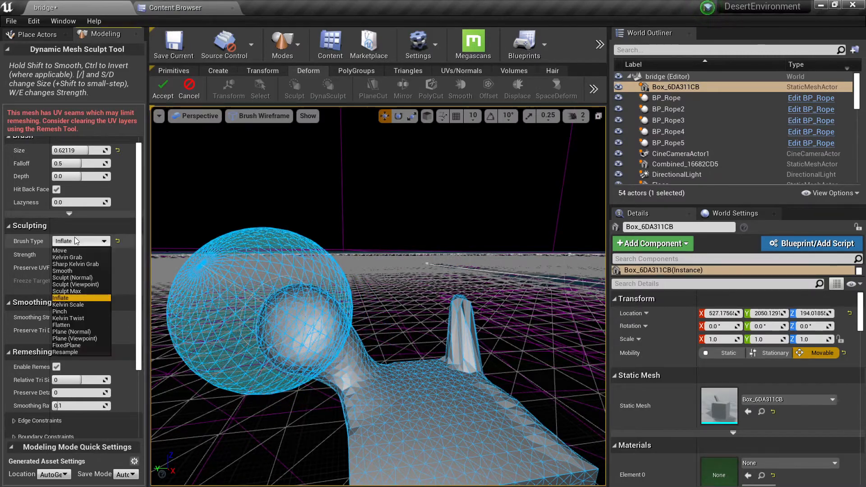
pyautogui.click(65, 250)
pyautogui.moveTo(279, 309)
pyautogui.mouseDown()
pyautogui.moveTo(269, 288)
pyautogui.moveTo(235, 271)
pyautogui.moveTo(251, 263)
pyautogui.moveTo(224, 253)
pyautogui.mouseUp()
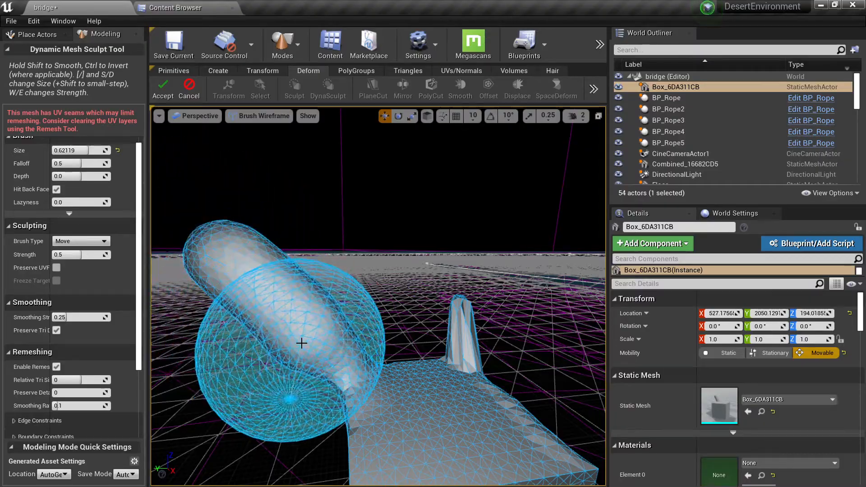
pyautogui.moveTo(302, 342); pyautogui.dragTo(243, 272)
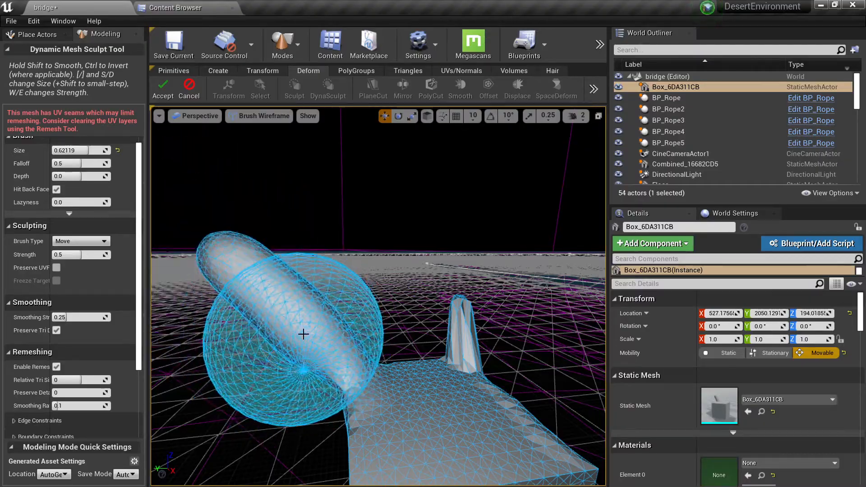
# Set the brush type to Smooth for the area around the rounded arm's base.
pyautogui.press('q')
pyautogui.moveTo(303, 334)
pyautogui.mouseDown(button='right')
pyautogui.moveTo(316, 334)
pyautogui.moveTo(315, 306)
pyautogui.mouseUp(button='right')
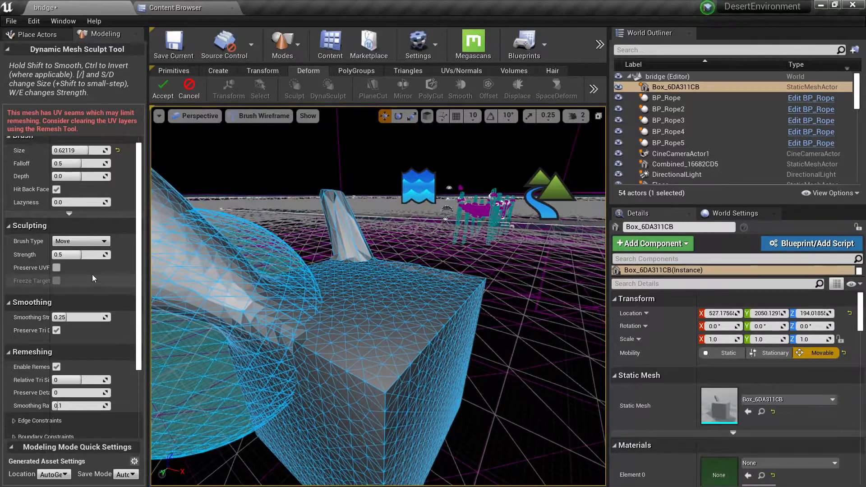
pyautogui.click(83, 242)
pyautogui.click(69, 271)
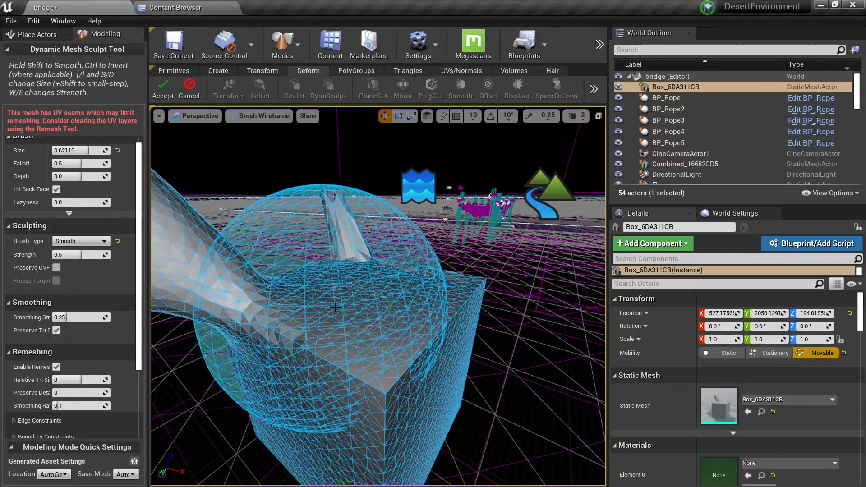
# Set the brush type to Sculpt (Normal) with a size of about 0.18 and raise lumps along the box's top edge.
pyautogui.click(76, 242)
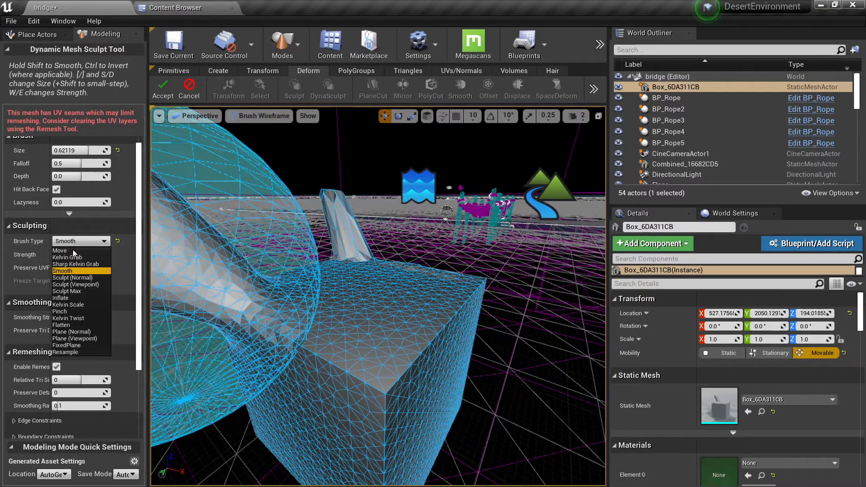
pyautogui.click(72, 277)
pyautogui.moveTo(84, 151); pyautogui.dragTo(59, 151)
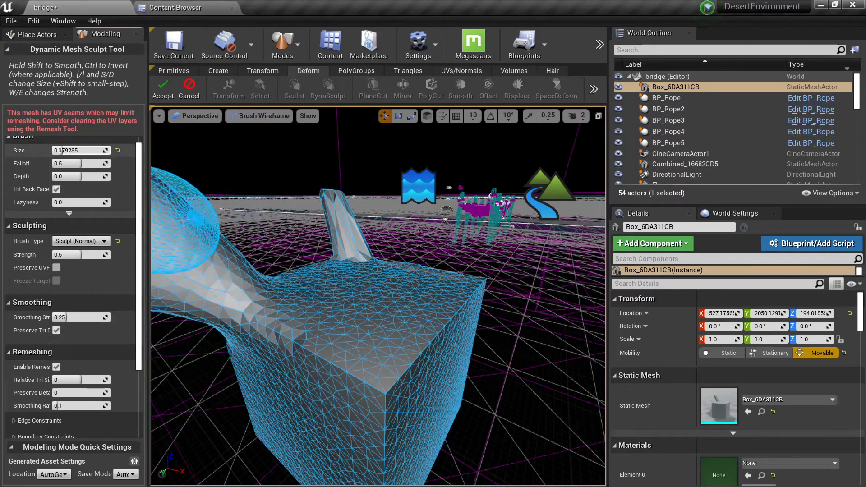
pyautogui.moveTo(374, 378); pyautogui.dragTo(439, 335)
pyautogui.moveTo(466, 305); pyautogui.dragTo(428, 311, button='right')
pyautogui.moveTo(439, 301); pyautogui.dragTo(496, 287)
pyautogui.moveTo(494, 293)
pyautogui.mouseDown(button='right')
pyautogui.moveTo(471, 297)
pyautogui.moveTo(491, 295)
pyautogui.mouseUp(button='right')
# Sculpt bulging lumps across the upper part of the side face below the raised edge, using brush size about 0.16.
pyautogui.moveTo(414, 346)
pyautogui.mouseDown(button='right')
pyautogui.moveTo(403, 345)
pyautogui.moveTo(380, 302)
pyautogui.moveTo(375, 250)
pyautogui.mouseUp(button='right')
pyautogui.press('d')
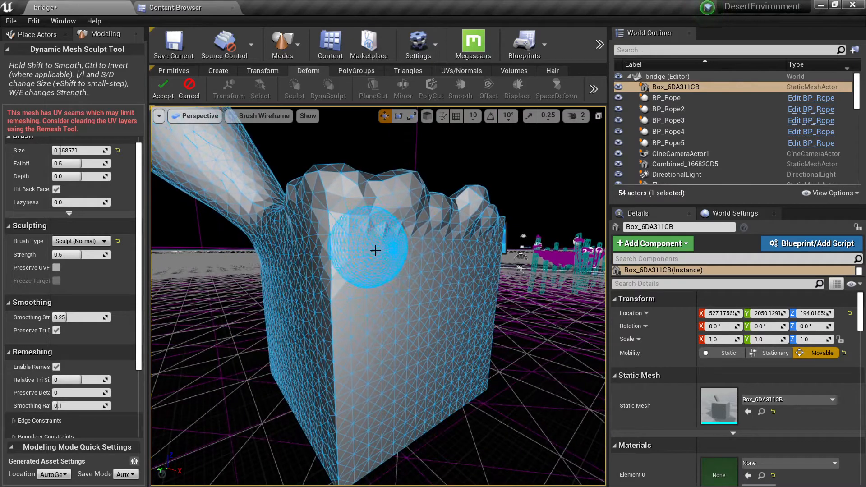
pyautogui.moveTo(431, 245)
pyautogui.mouseDown()
pyautogui.moveTo(349, 253)
pyautogui.moveTo(411, 247)
pyautogui.mouseUp()
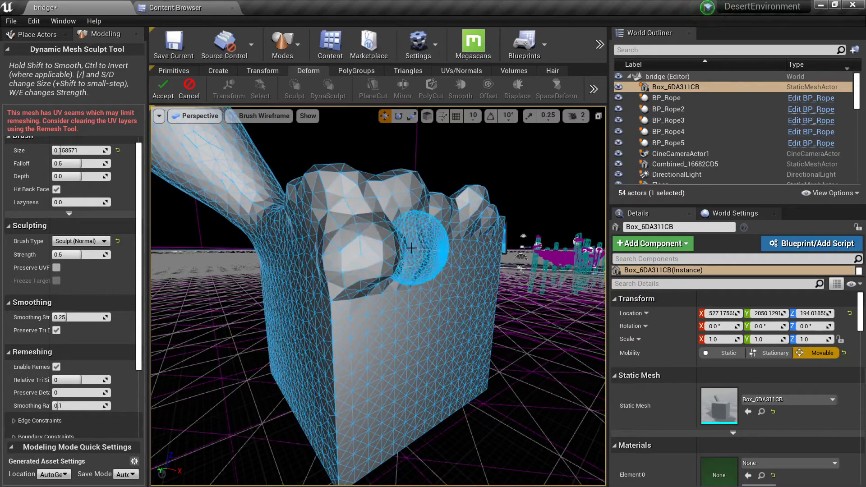
pyautogui.moveTo(439, 264); pyautogui.dragTo(441, 261, button='right')
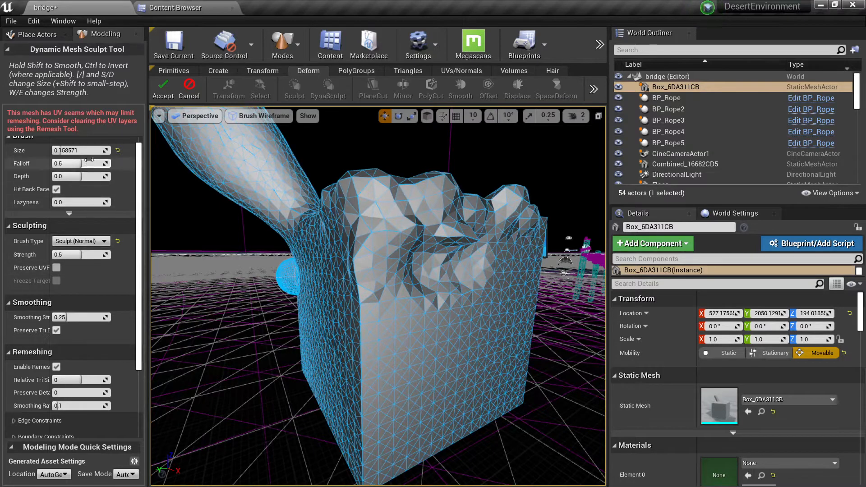
# Set the brush strength to about 0.24 and sculpt gentler bumps across the box's side face below the raised edge.
pyautogui.scroll(1, 76, 194)
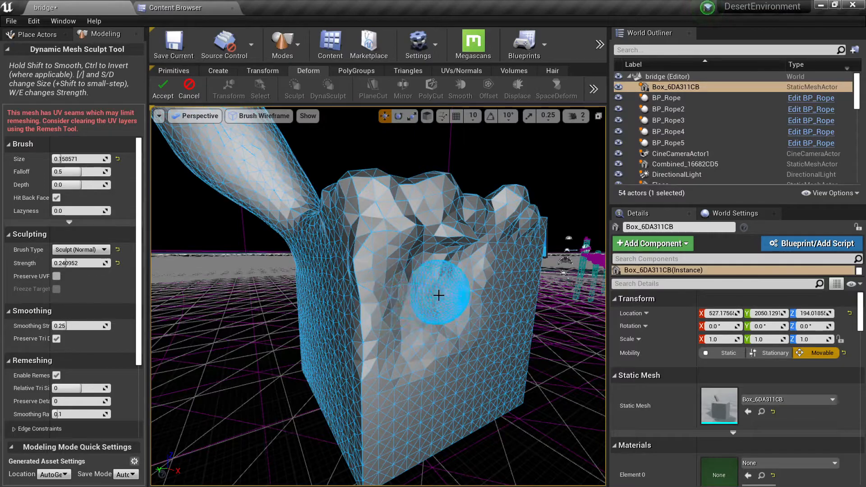
pyautogui.press('d')
pyautogui.moveTo(449, 308); pyautogui.dragTo(428, 303, button='right')
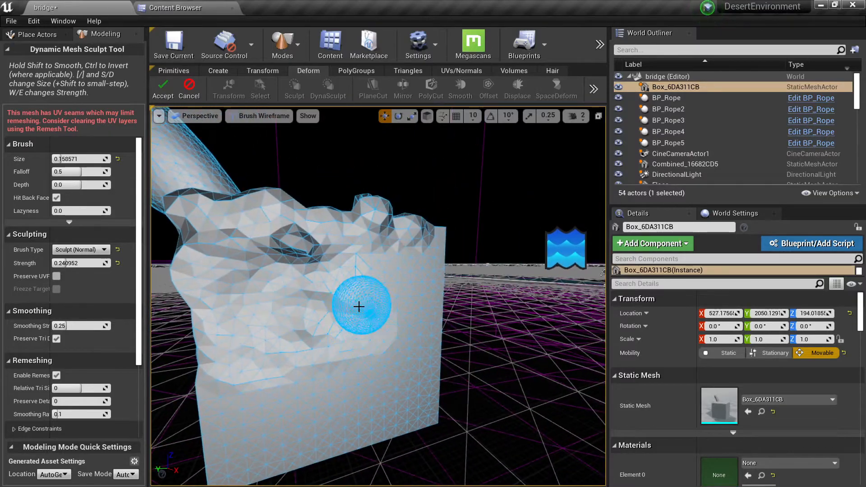
pyautogui.moveTo(373, 331); pyautogui.dragTo(341, 332, button='right')
pyautogui.press('w')
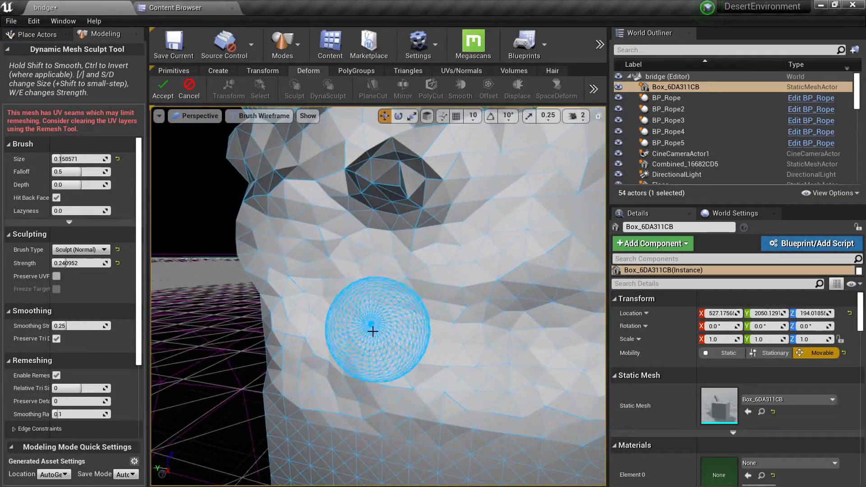
pyautogui.moveTo(480, 337)
pyautogui.mouseDown(button='right')
pyautogui.moveTo(514, 332)
pyautogui.moveTo(494, 333)
pyautogui.mouseUp(button='right')
pyautogui.press('s')
pyautogui.moveTo(399, 339); pyautogui.dragTo(411, 357, button='right')
pyautogui.press('a')
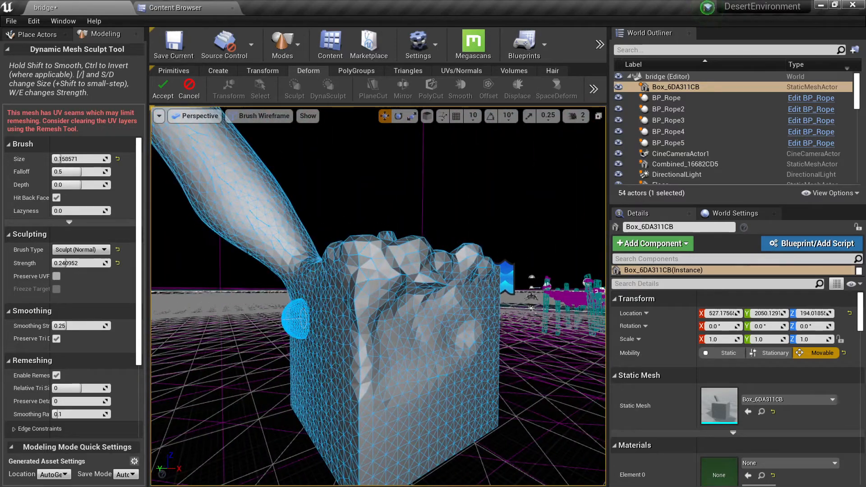
# Set the brush type to Pinch, apply it around the lumpy edge and the arm, and accept the dynamic sculpt.
pyautogui.click(101, 251)
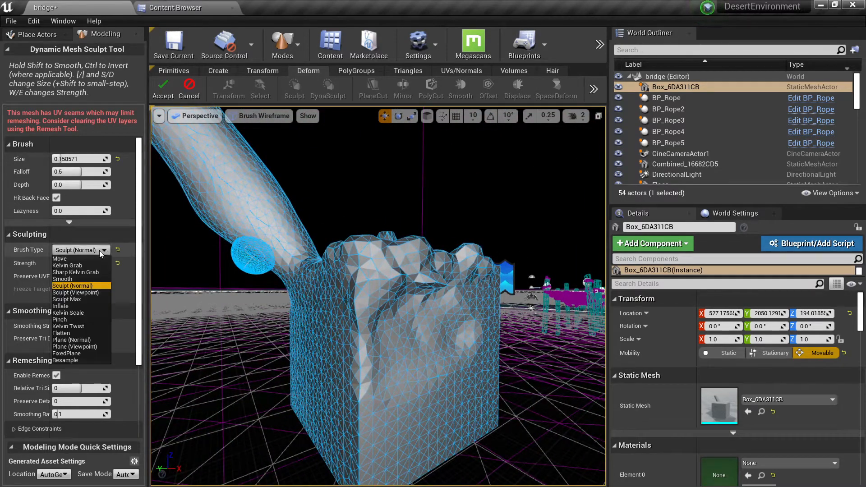
pyautogui.click(85, 320)
pyautogui.moveTo(342, 325)
pyautogui.mouseDown(button='right')
pyautogui.moveTo(372, 318)
pyautogui.moveTo(307, 255)
pyautogui.mouseUp(button='right')
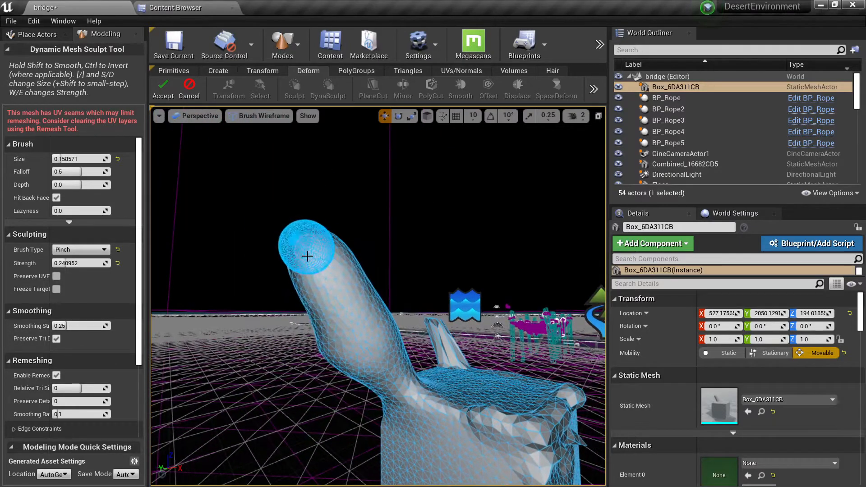
pyautogui.press('d')
pyautogui.moveTo(325, 316); pyautogui.dragTo(277, 298, button='right')
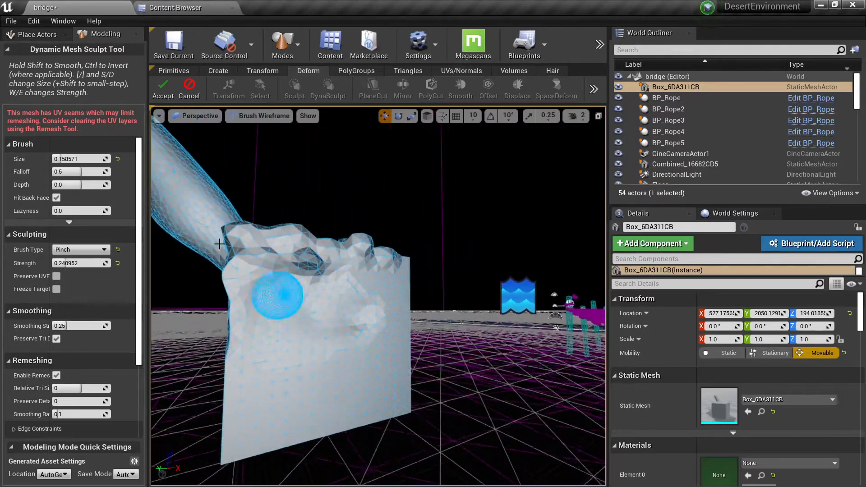
pyautogui.click(166, 86)
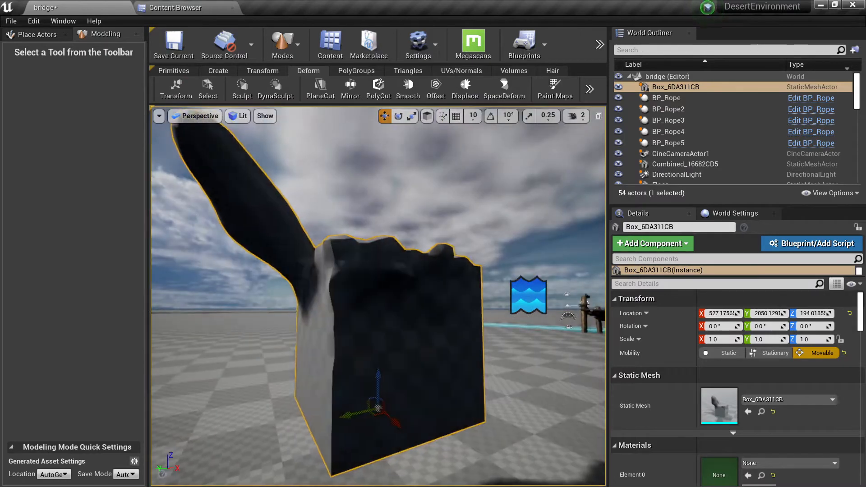
# Start a Plane Cut on the sculpted box and raise the cutting plane above its top surface.
pyautogui.press('e')
pyautogui.moveTo(357, 316); pyautogui.dragTo(353, 376, button='right')
pyautogui.press('d')
pyautogui.press('q')
pyautogui.moveTo(370, 217); pyautogui.dragTo(357, 211, button='right')
pyautogui.press('s')
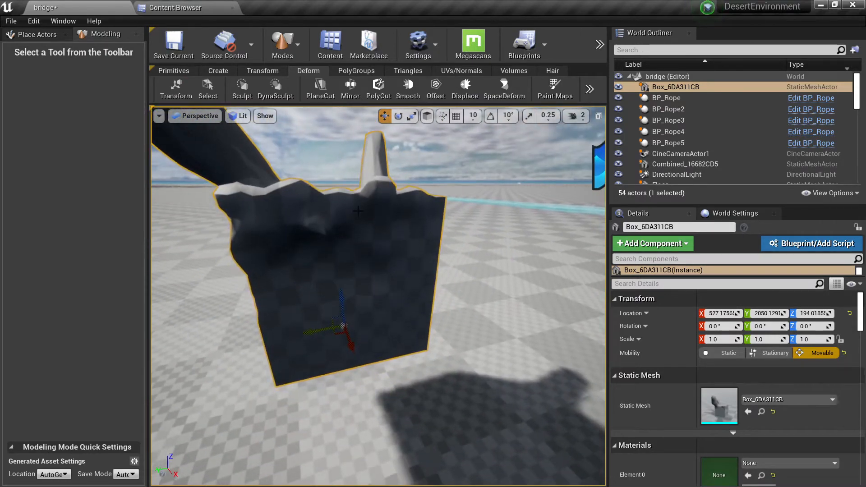
pyautogui.click(317, 93)
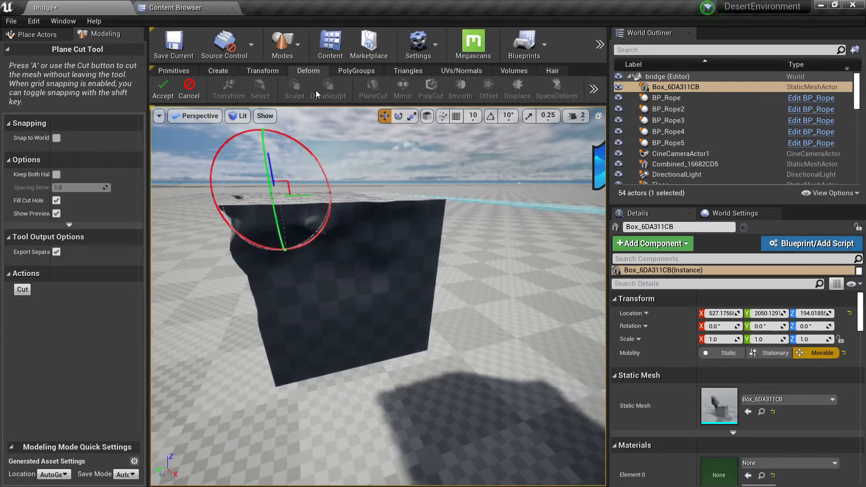
pyautogui.moveTo(347, 222); pyautogui.dragTo(346, 222, button='right')
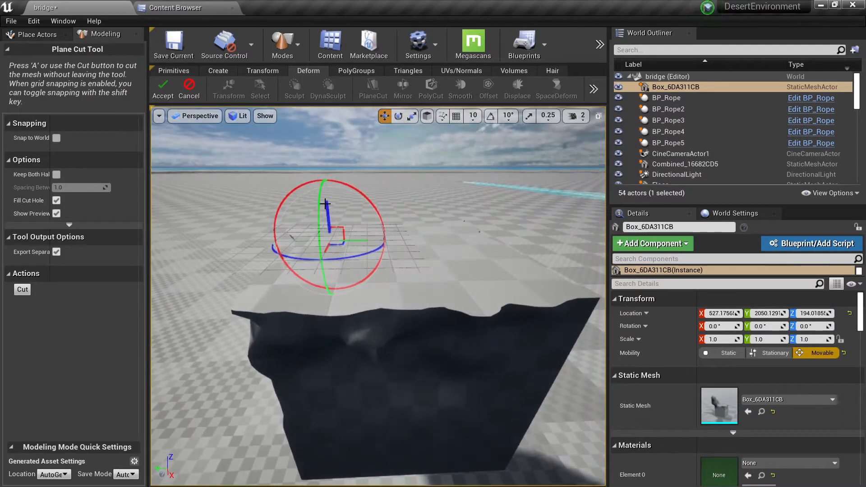
pyautogui.moveTo(325, 203); pyautogui.dragTo(324, 184)
pyautogui.moveTo(325, 185); pyautogui.dragTo(319, 189, button='right')
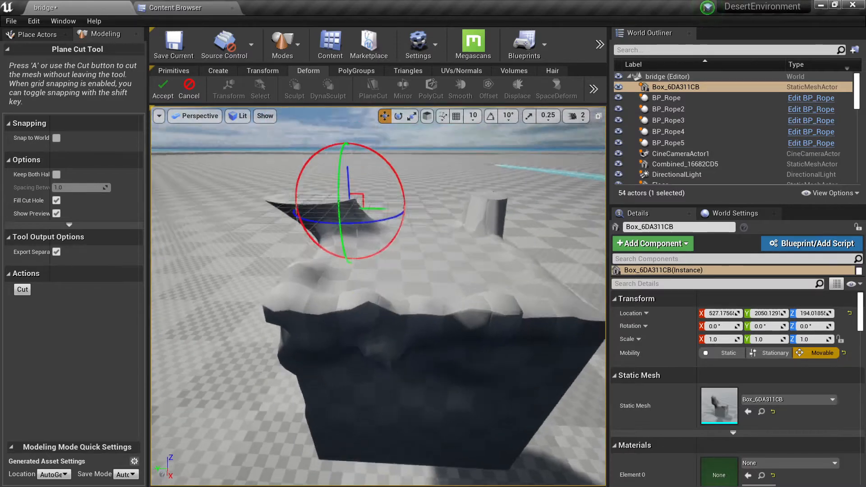
# Tilt the cutting plane diagonally, shift it clear of the large arm above the box, and finish the plane cut.
pyautogui.moveTo(417, 230); pyautogui.dragTo(411, 255, button='right')
pyautogui.hotkey('alt', '2')
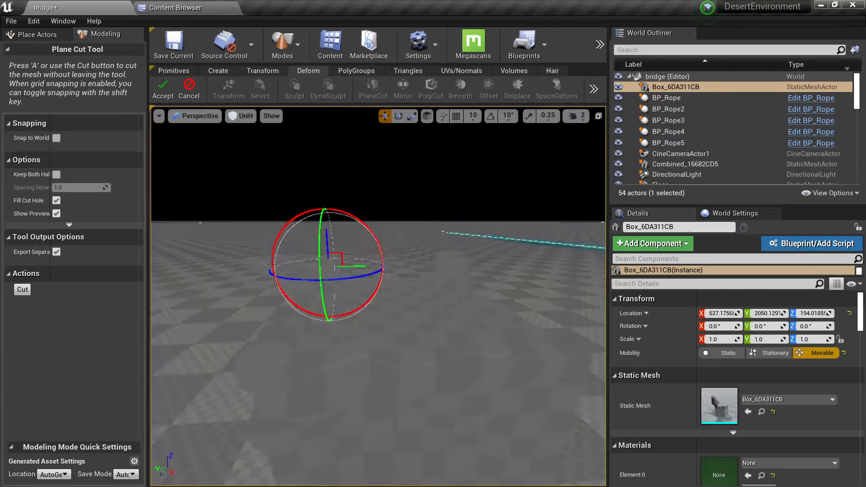
pyautogui.hotkey('alt', '4')
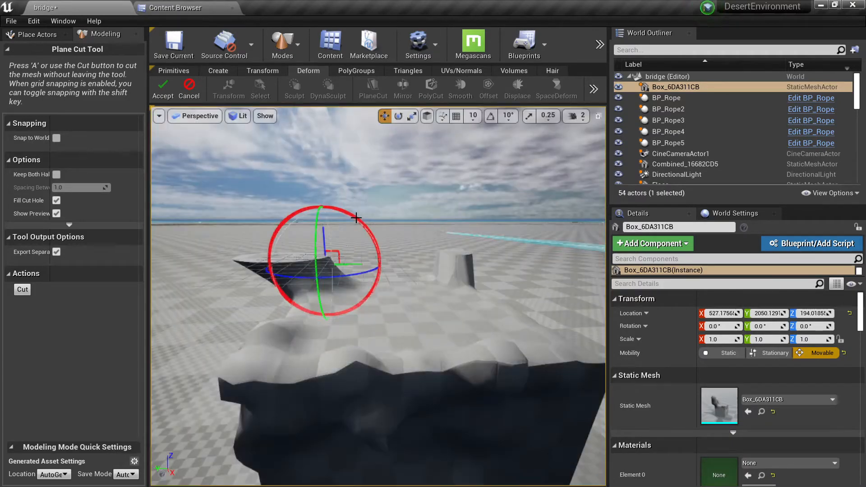
pyautogui.moveTo(356, 218); pyautogui.dragTo(450, 248)
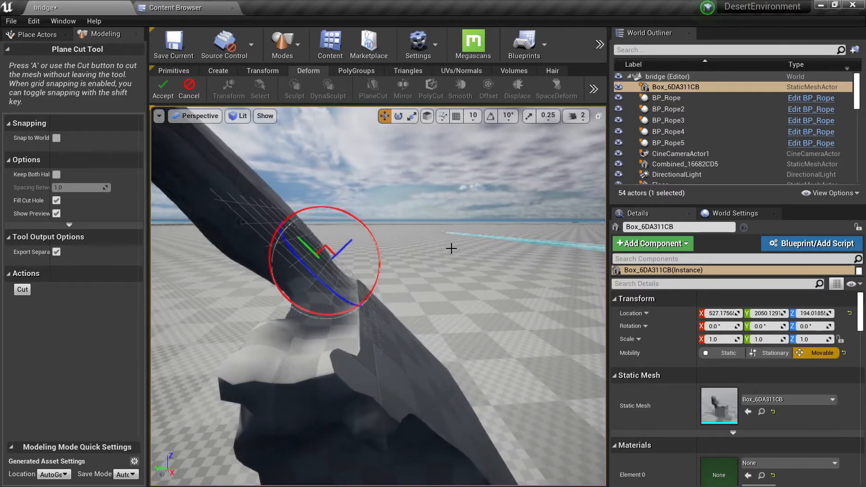
pyautogui.moveTo(451, 248); pyautogui.dragTo(451, 248, button='right')
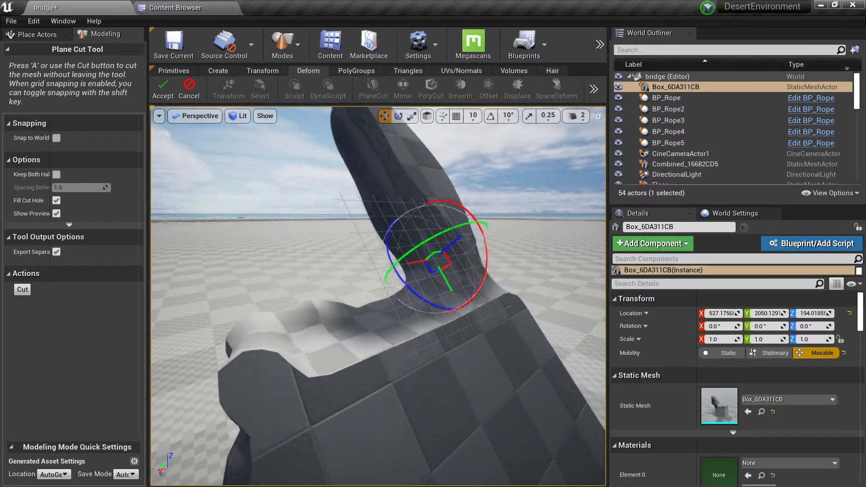
pyautogui.moveTo(388, 241); pyautogui.dragTo(342, 267, button='right')
pyautogui.moveTo(309, 250); pyautogui.dragTo(378, 208)
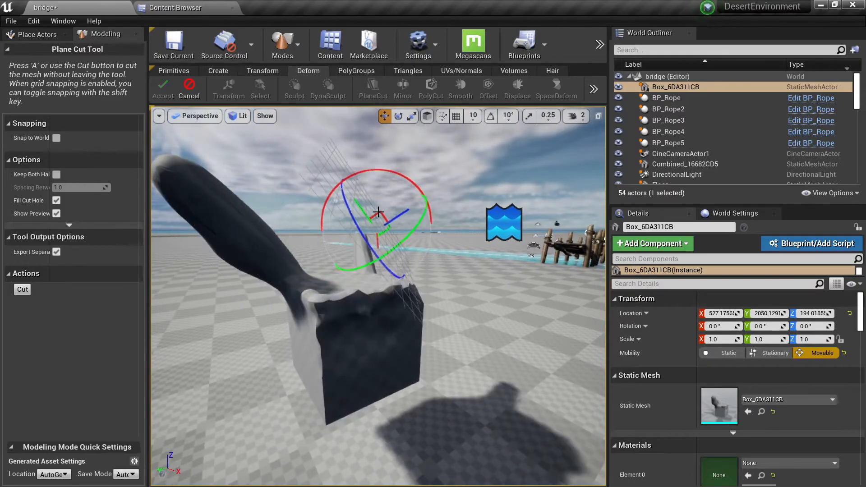
pyautogui.moveTo(378, 212); pyautogui.dragTo(378, 212, button='right')
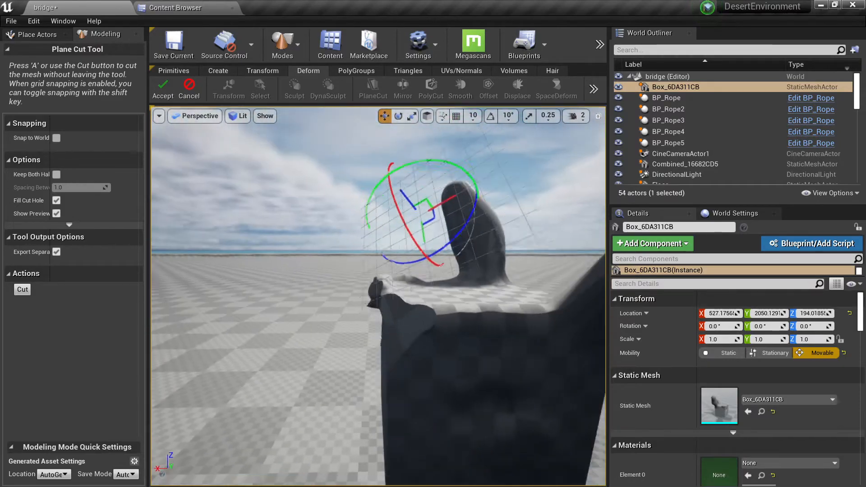
pyautogui.moveTo(426, 201); pyautogui.dragTo(427, 201, button='right')
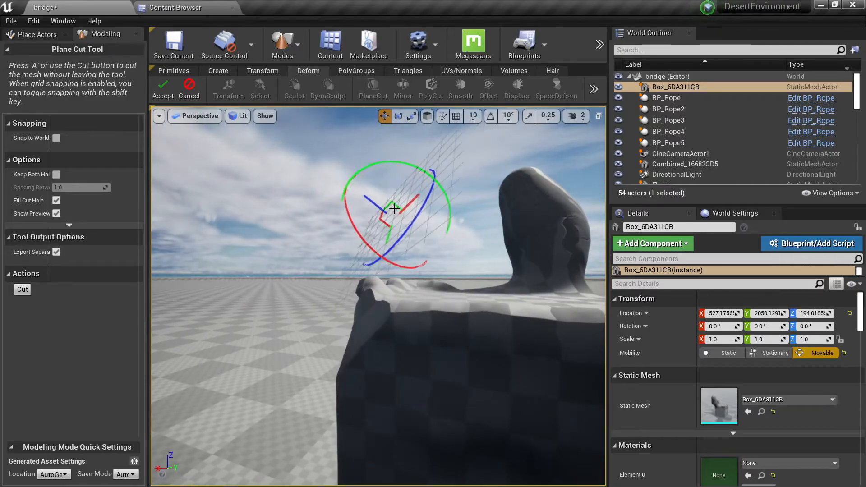
pyautogui.hotkey('alt', '2')
pyautogui.moveTo(389, 208); pyautogui.dragTo(390, 209, button='right')
pyautogui.moveTo(298, 180); pyautogui.dragTo(299, 179, button='right')
pyautogui.press('Return')
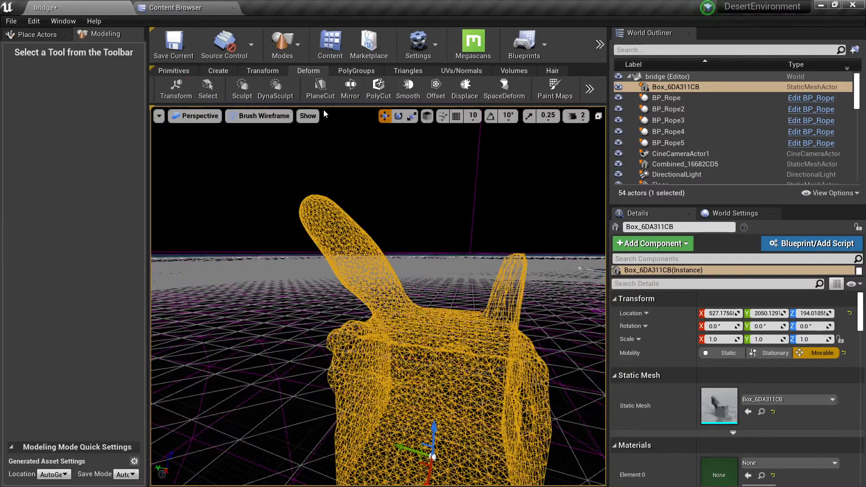
# Plane Cut the box horizontally through its lower part, keeping both halves with a spacing of 1.0.
pyautogui.click(323, 92)
pyautogui.moveTo(280, 252); pyautogui.dragTo(280, 252, button='right')
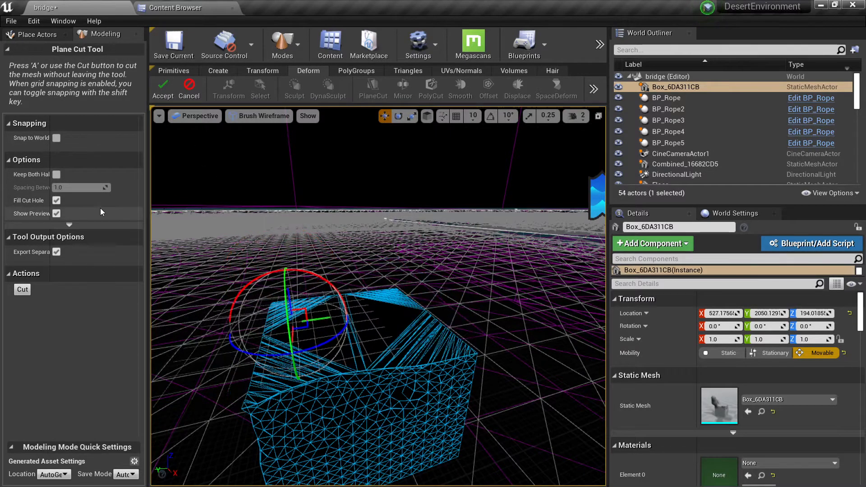
pyautogui.click(56, 175)
pyautogui.moveTo(270, 235); pyautogui.dragTo(271, 234, button='right')
pyautogui.moveTo(332, 264); pyautogui.dragTo(333, 300)
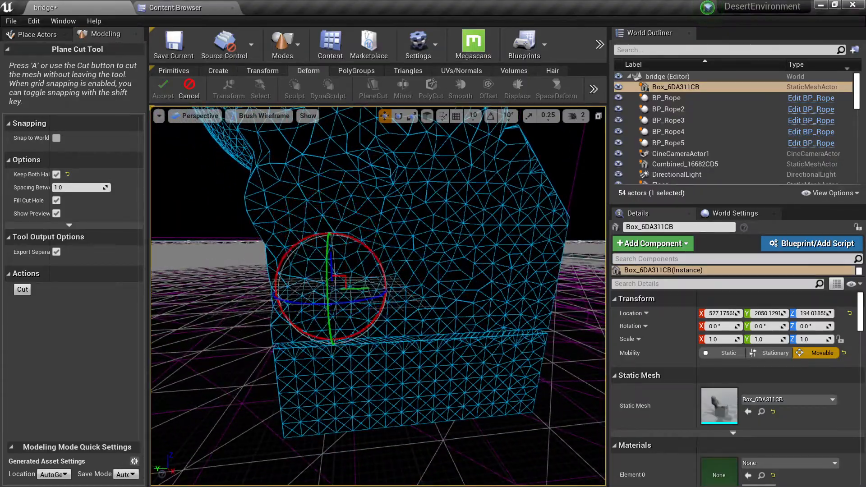
pyautogui.moveTo(393, 277); pyautogui.dragTo(432, 295, button='right')
pyautogui.hotkey('alt', '3')
pyautogui.hotkey('alt', '4')
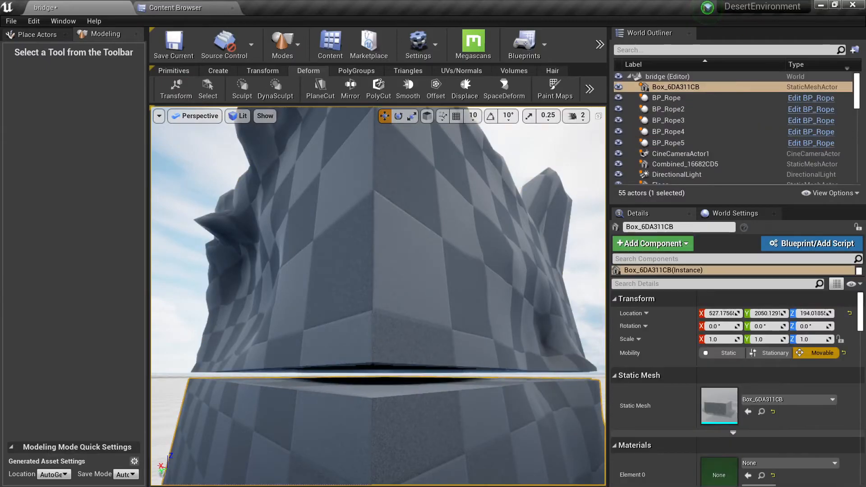
pyautogui.hotkey('alt', '1')
pyautogui.hotkey('alt', '4')
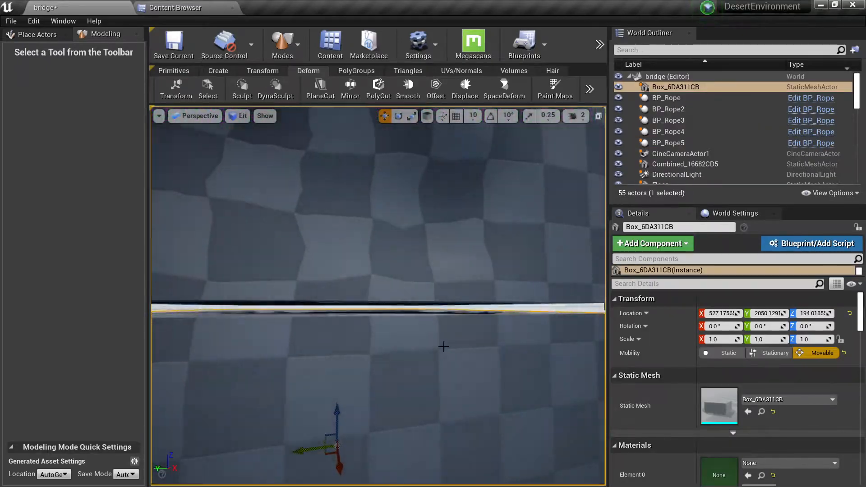
# Try mirroring the box's lower half across a repositioned vertical plane in Mirror and Append mode, then undo and cancel it.
pyautogui.moveTo(442, 346); pyautogui.dragTo(442, 346, button='right')
pyautogui.moveTo(364, 105); pyautogui.dragTo(364, 106, button='right')
pyautogui.click(353, 90)
pyautogui.moveTo(378, 270); pyautogui.dragTo(378, 271, button='right')
pyautogui.moveTo(392, 387); pyautogui.dragTo(392, 387, button='right')
pyautogui.moveTo(391, 387); pyautogui.dragTo(295, 334)
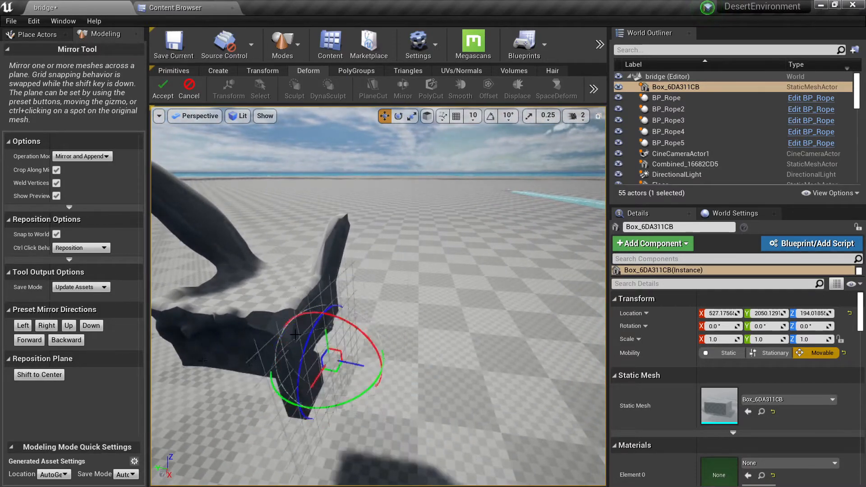
pyautogui.moveTo(30, 385); pyautogui.dragTo(311, 282)
pyautogui.hotkey('ctrl', 'z')
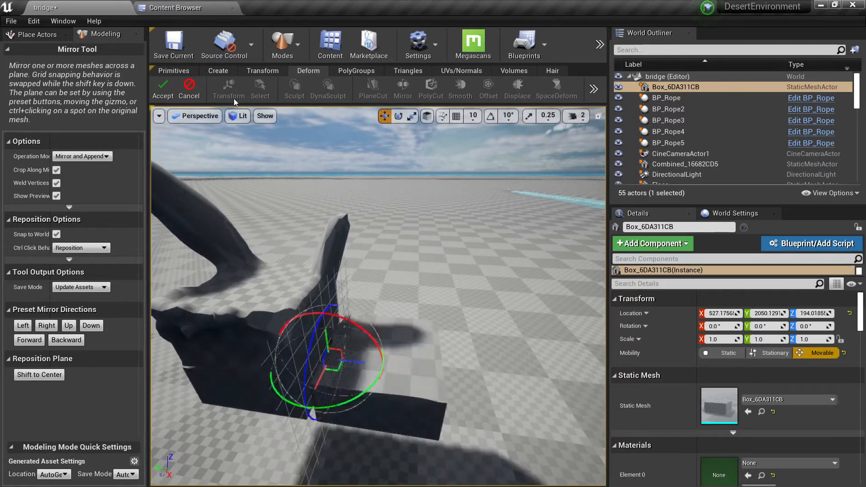
pyautogui.click(191, 93)
# Place a cylinder primitive of radius 50 and height 200 on an empty area of the floor.
pyautogui.moveTo(331, 172); pyautogui.dragTo(331, 173, button='right')
pyautogui.click(187, 69)
pyautogui.moveTo(288, 194); pyautogui.dragTo(288, 194, button='right')
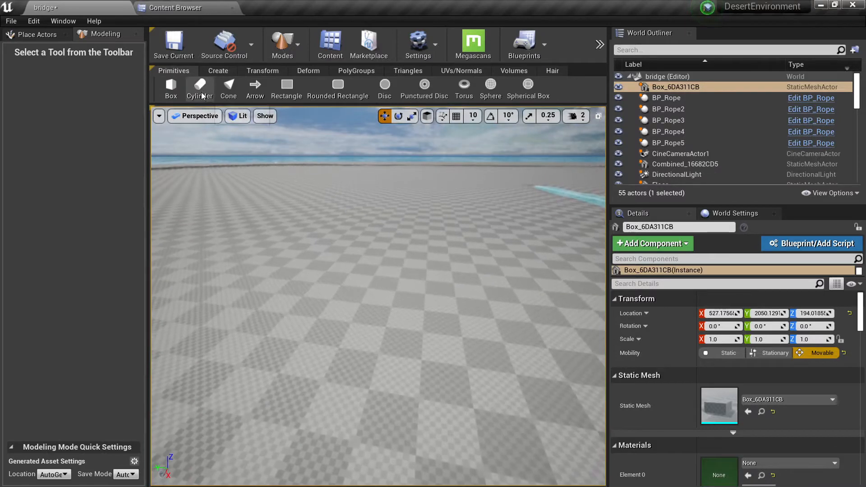
pyautogui.click(200, 86)
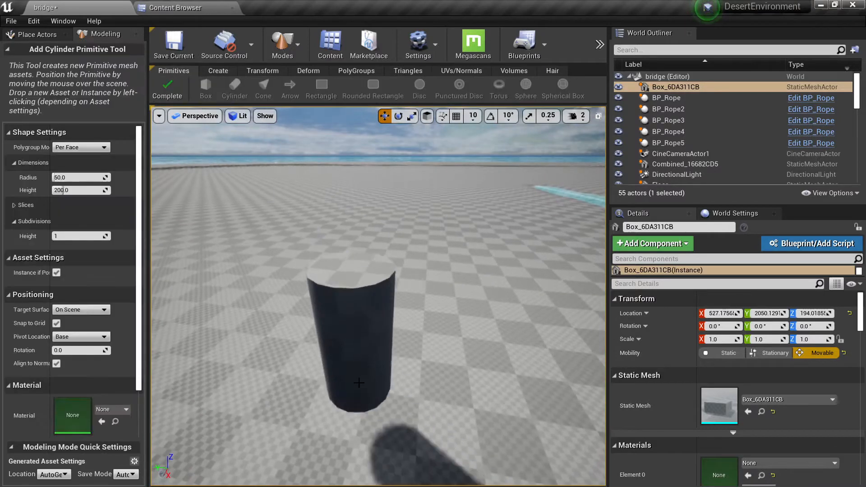
pyautogui.click(351, 344)
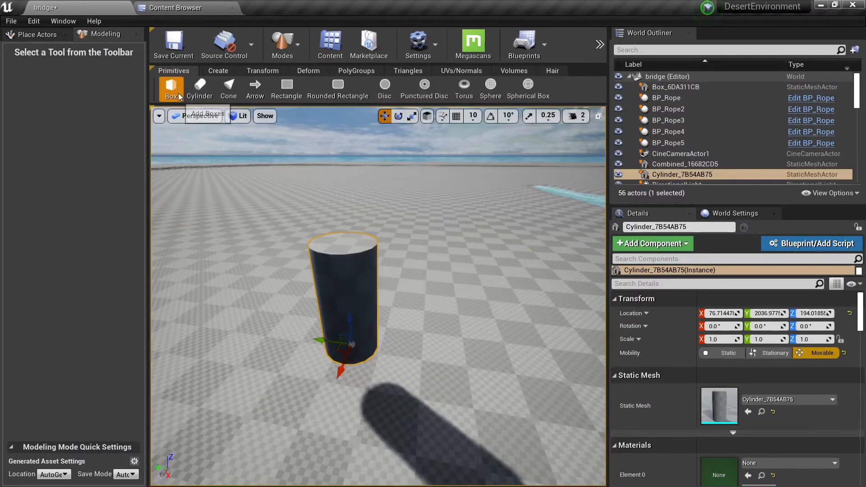
# Place a 100 × 100 × 100 box primitive overlapping the lower part of the cylinder.
pyautogui.click(174, 91)
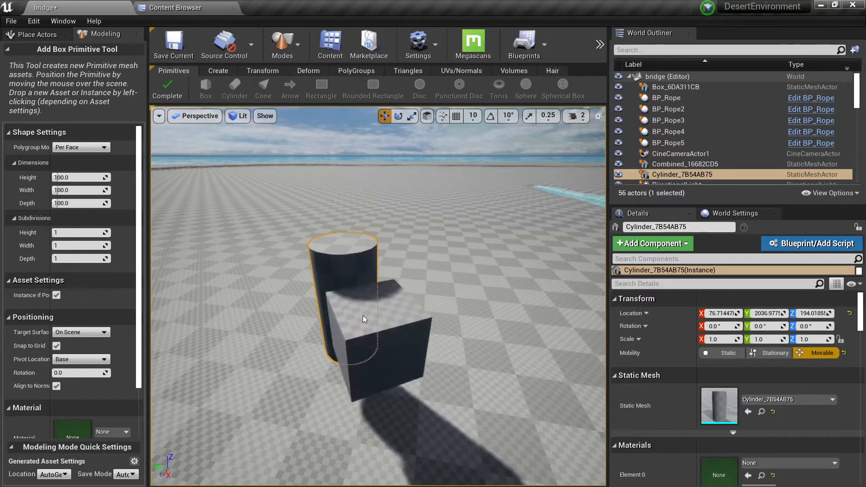
pyautogui.click(379, 342)
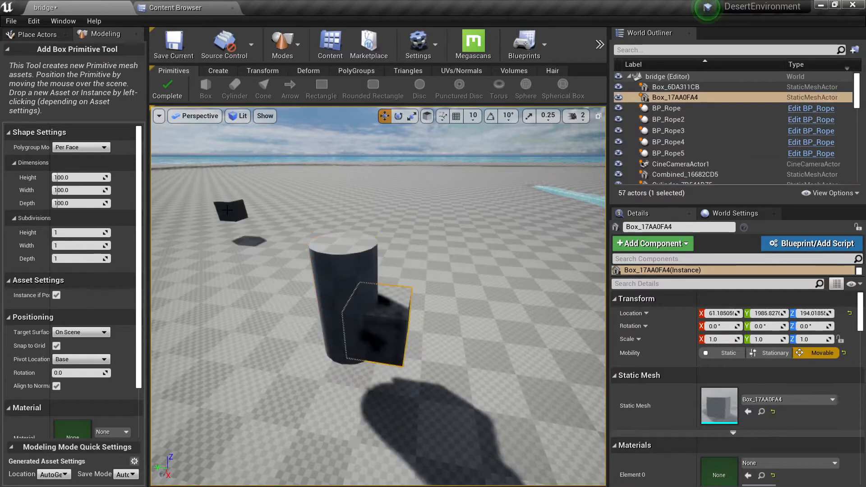
pyautogui.click(162, 98)
# Shift the box sideways under the cylinder and combine both meshes into a new asset named Combined, deleting the sources.
pyautogui.click(262, 70)
pyautogui.scroll(3, 406, 244)
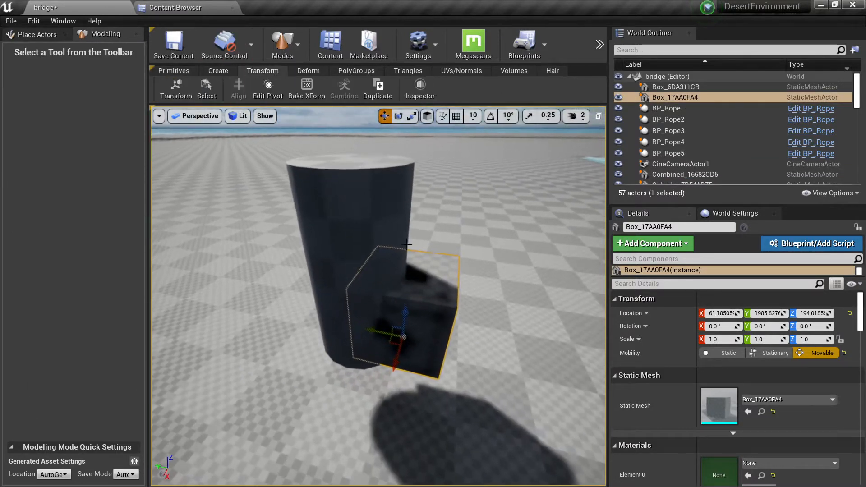
pyautogui.keyDown('alt'); pyautogui.moveTo(425, 301); pyautogui.dragTo(436, 341); pyautogui.keyUp('alt')
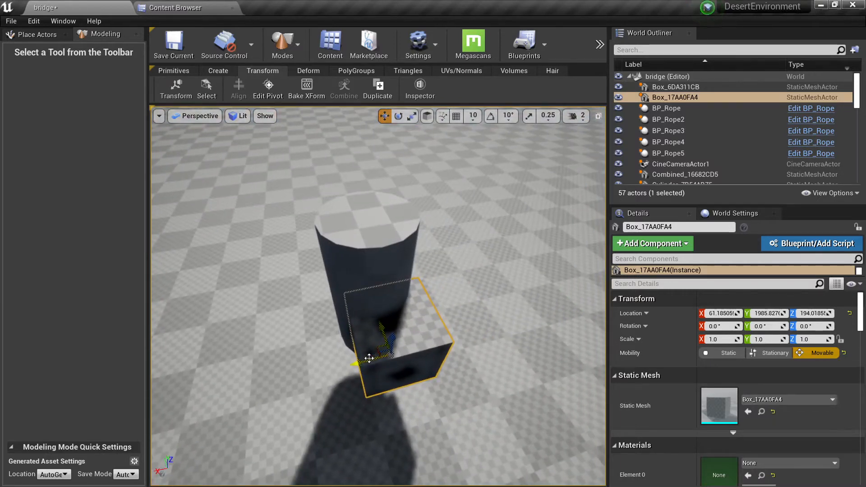
pyautogui.moveTo(369, 358); pyautogui.dragTo(357, 359)
pyautogui.keyDown('ctrl'); pyautogui.click(370, 242); pyautogui.keyUp('ctrl')
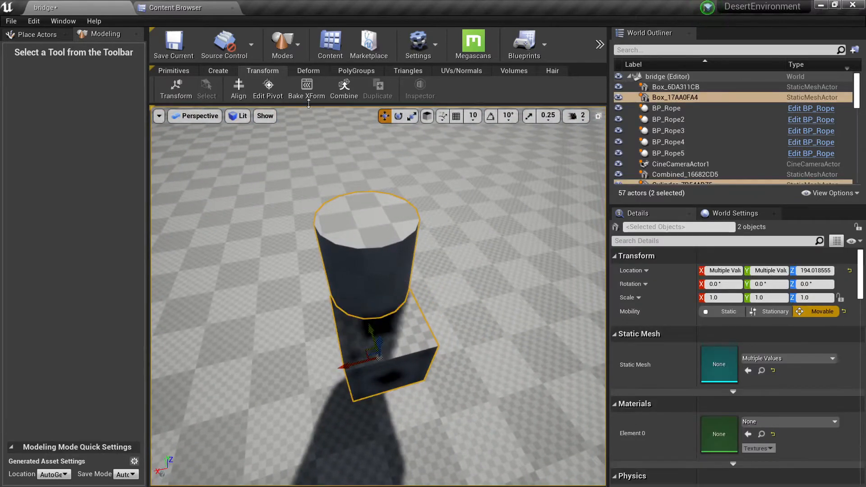
pyautogui.click(344, 89)
pyautogui.click(163, 90)
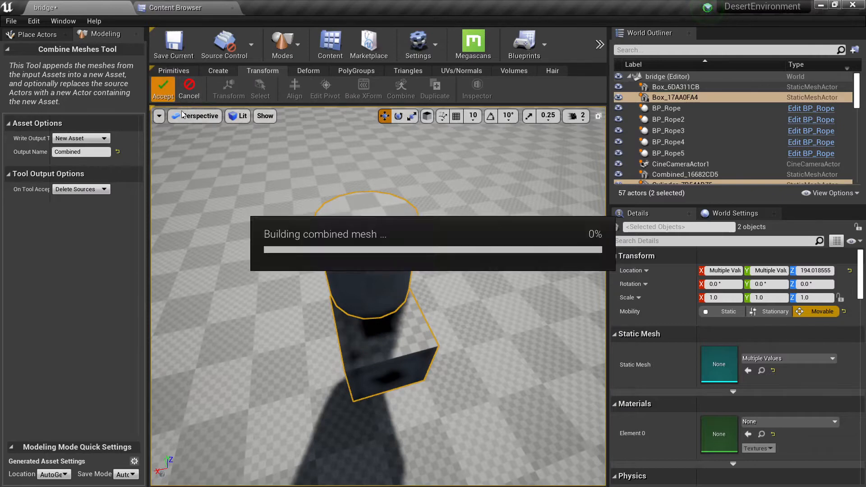
# Move the combined mesh's pivot to the base of the cylinder's outer side, trying several preset box positions, and accept it.
pyautogui.keyDown('alt'); pyautogui.moveTo(406, 269); pyautogui.dragTo(492, 270); pyautogui.keyUp('alt')
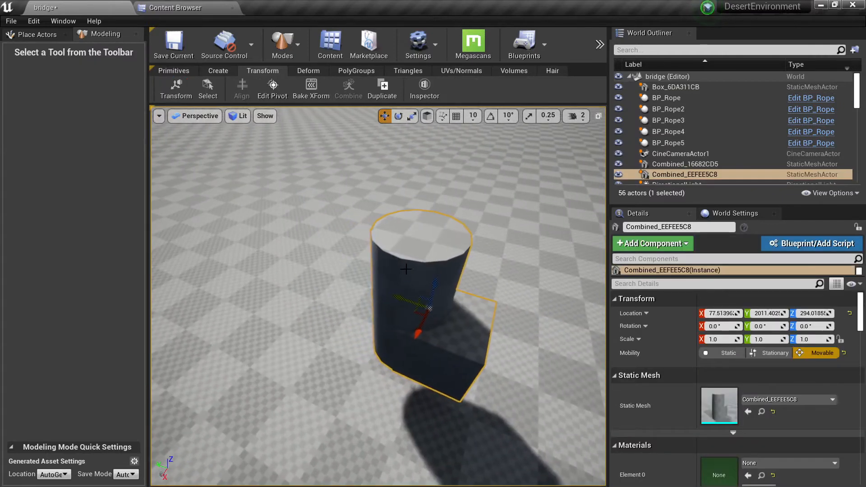
pyautogui.click(279, 95)
pyautogui.keyDown('alt'); pyautogui.moveTo(271, 207); pyautogui.dragTo(329, 153); pyautogui.keyUp('alt')
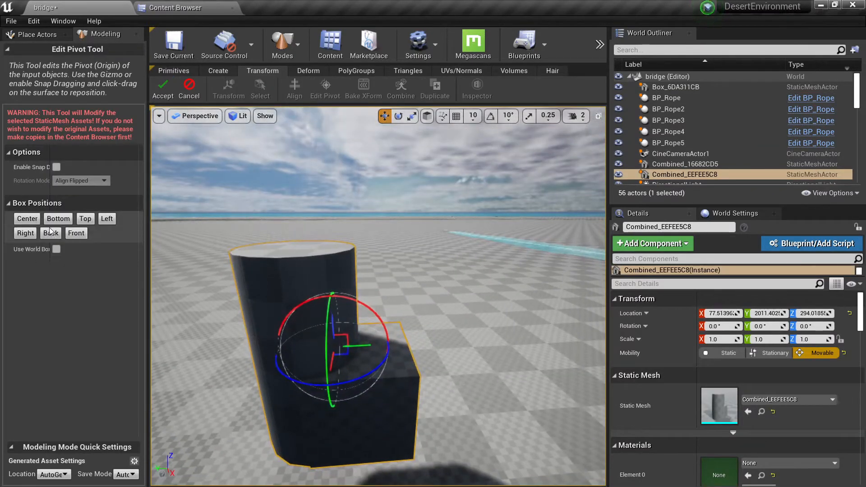
pyautogui.click(62, 221)
pyautogui.keyDown('alt'); pyautogui.moveTo(194, 315); pyautogui.dragTo(258, 344); pyautogui.keyUp('alt')
pyautogui.click(105, 220)
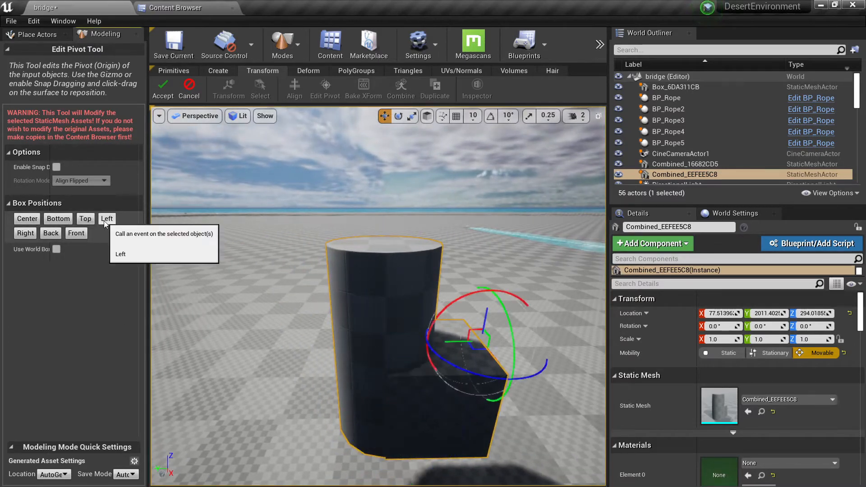
pyautogui.click(50, 233)
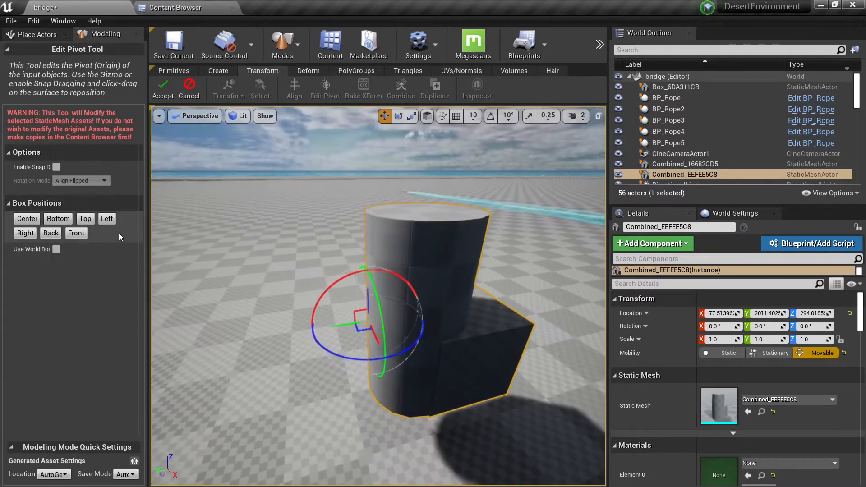
pyautogui.keyDown('alt'); pyautogui.moveTo(252, 291); pyautogui.dragTo(331, 365); pyautogui.keyUp('alt')
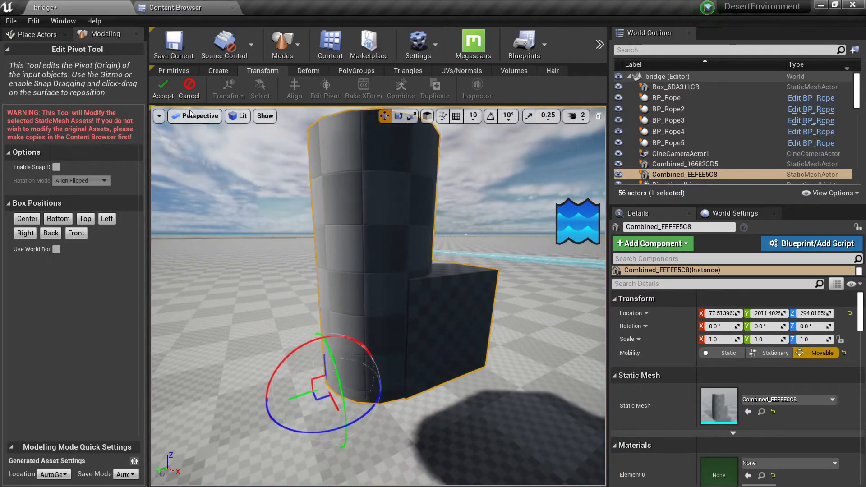
pyautogui.click(165, 85)
pyautogui.keyDown('alt'); pyautogui.moveTo(311, 252); pyautogui.dragTo(316, 275); pyautogui.keyUp('alt')
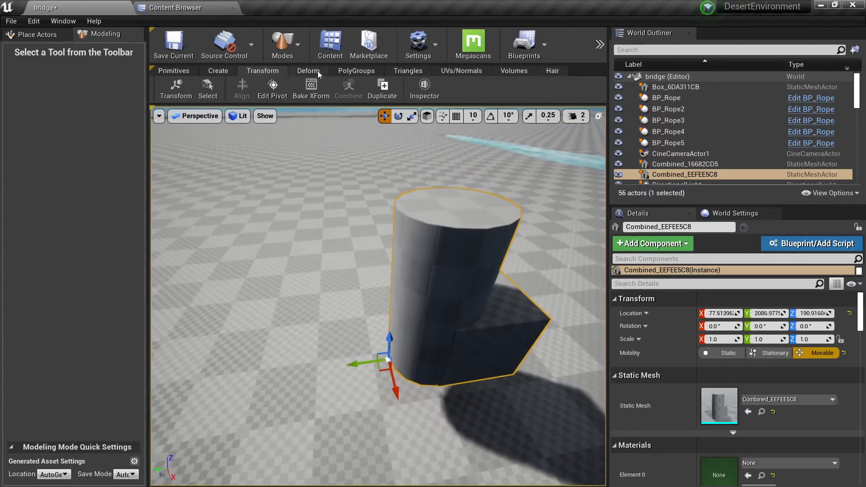
# Start a Mirror and Append operation on the combined mesh, mirroring it across a vertical plane at the box.
pyautogui.click(311, 72)
pyautogui.click(347, 91)
pyautogui.keyDown('alt'); pyautogui.moveTo(384, 216); pyautogui.dragTo(373, 298); pyautogui.keyUp('alt')
pyautogui.moveTo(344, 304); pyautogui.dragTo(344, 303, button='right')
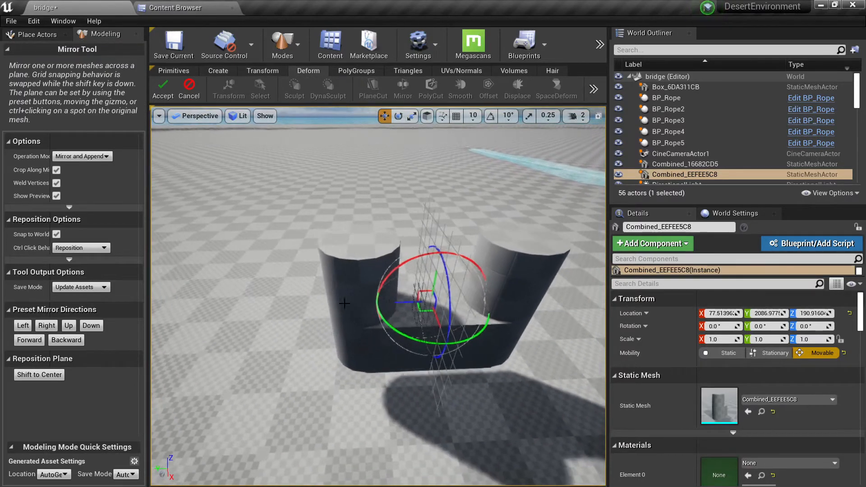
# Try moving and turning the mirror plane through the cylinder, then undo the plane changes.
pyautogui.moveTo(408, 304)
pyautogui.mouseDown()
pyautogui.moveTo(255, 306)
pyautogui.moveTo(431, 307)
pyautogui.moveTo(397, 307)
pyautogui.mouseUp()
pyautogui.moveTo(458, 344); pyautogui.dragTo(772, 267)
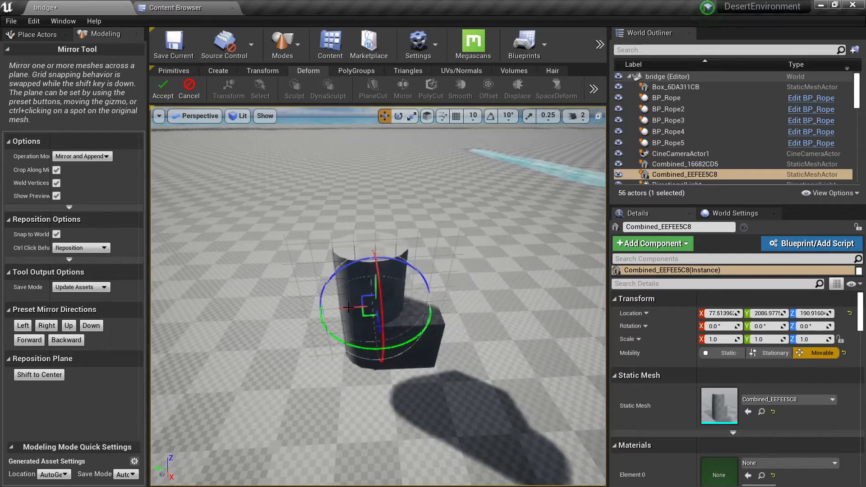
pyautogui.hotkey('ctrl', 'z')
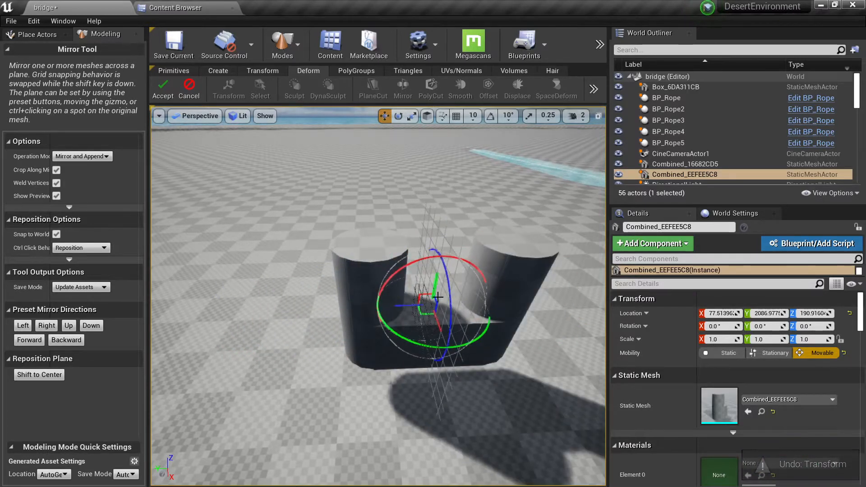
pyautogui.hotkey('ctrl', 'z')
# Tilt the mirror plane diagonally across the box and fine-tune its position, examining the mirrored mesh in wireframe.
pyautogui.moveTo(426, 312); pyautogui.dragTo(459, 323)
pyautogui.moveTo(459, 322)
pyautogui.mouseDown(button='right')
pyautogui.moveTo(478, 340)
pyautogui.moveTo(459, 322)
pyautogui.mouseUp(button='right')
pyautogui.moveTo(393, 291); pyautogui.dragTo(362, 291)
pyautogui.moveTo(370, 244); pyautogui.dragTo(423, 240)
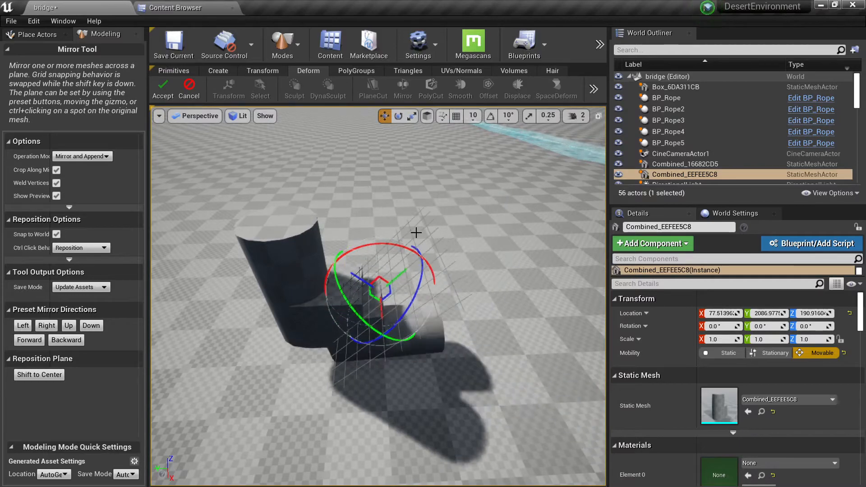
pyautogui.moveTo(416, 233)
pyautogui.mouseDown(button='right')
pyautogui.moveTo(403, 257)
pyautogui.moveTo(397, 249)
pyautogui.moveTo(446, 247)
pyautogui.mouseUp(button='right')
pyautogui.hotkey('alt', '2')
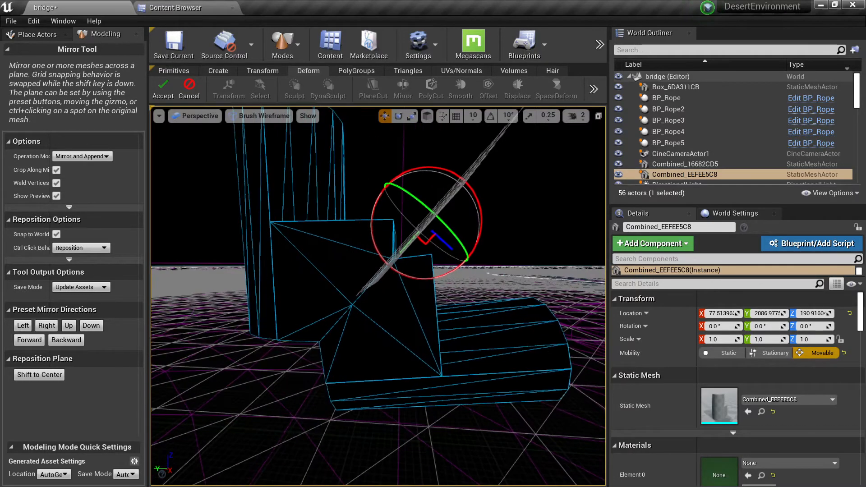
pyautogui.moveTo(427, 242)
pyautogui.mouseDown()
pyautogui.moveTo(456, 230)
pyautogui.moveTo(421, 237)
pyautogui.mouseUp()
pyautogui.moveTo(423, 246); pyautogui.dragTo(418, 248)
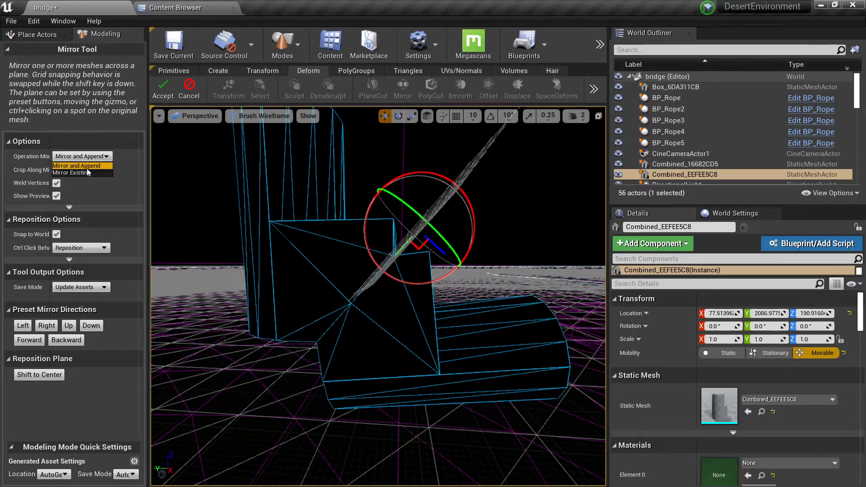
# Try the Mirror Existing operation, return to Mirror and Append, and toggle the preview off and on.
pyautogui.click(84, 171)
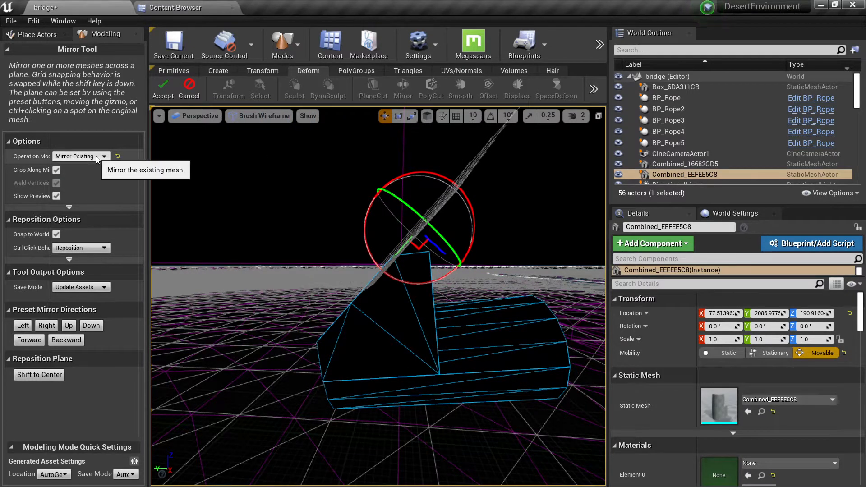
pyautogui.click(96, 156)
pyautogui.click(75, 165)
pyautogui.click(56, 183)
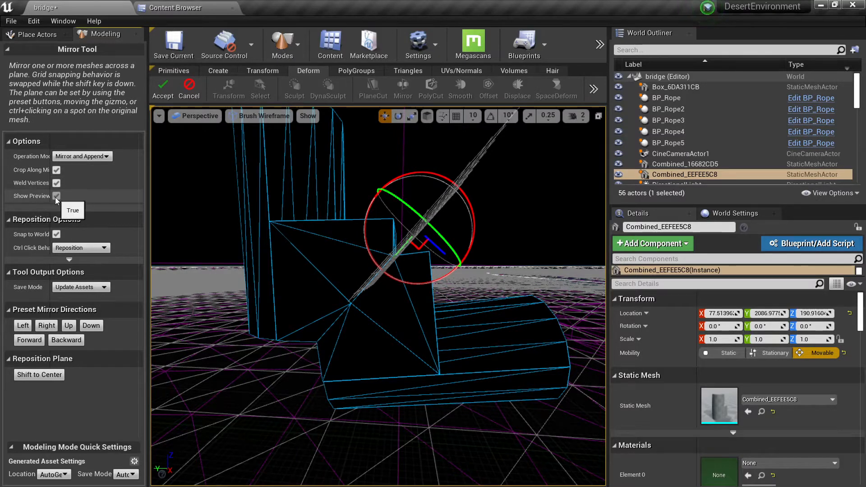
pyautogui.click(55, 197)
pyautogui.click(55, 196)
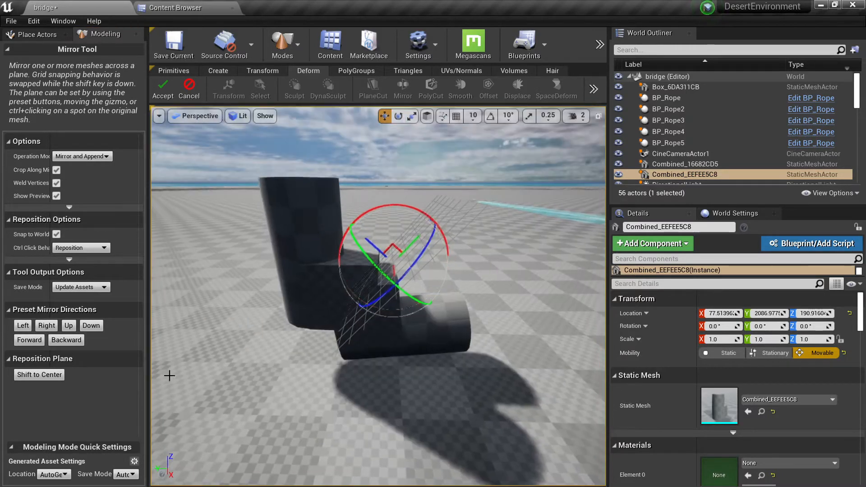
# Try the Left, Right, Up and Down preset mirror directions on the combined mesh.
pyautogui.click(23, 325)
pyautogui.click(54, 340)
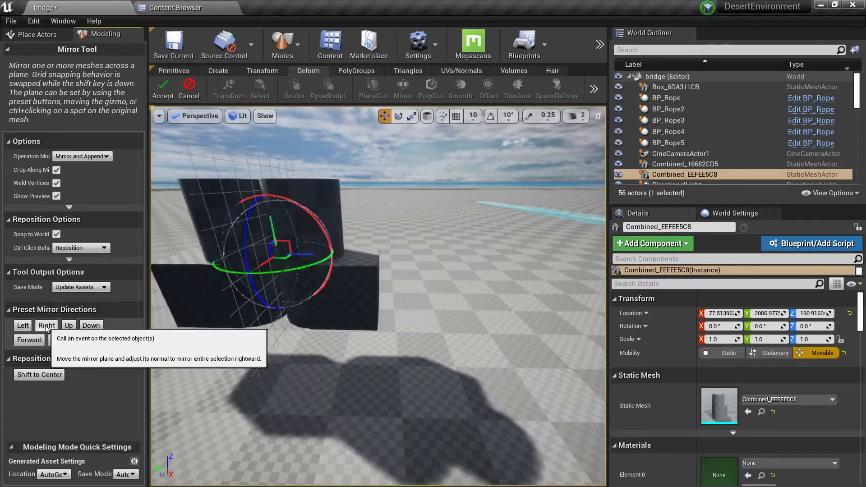
pyautogui.click(67, 325)
pyautogui.click(91, 325)
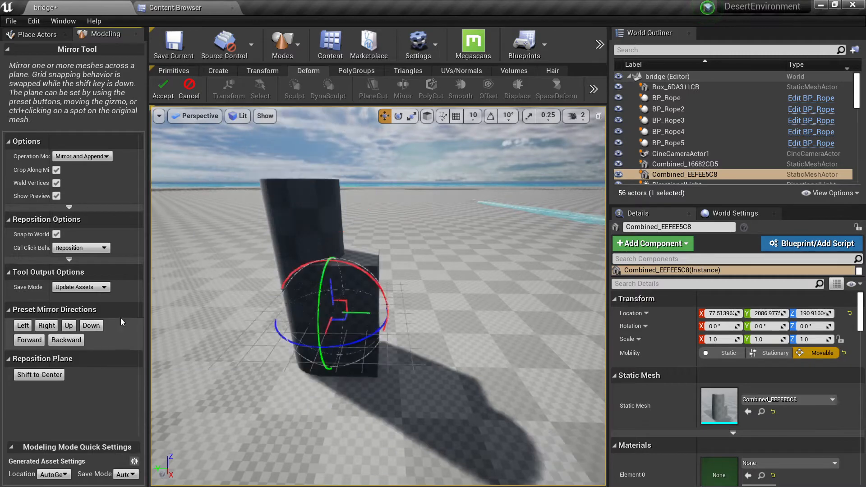
pyautogui.moveTo(216, 311); pyautogui.dragTo(218, 291, button='right')
# Try the Forward preset, then mirror the combined mesh with the Backward preset direction and accept the result.
pyautogui.click(29, 340)
pyautogui.click(67, 340)
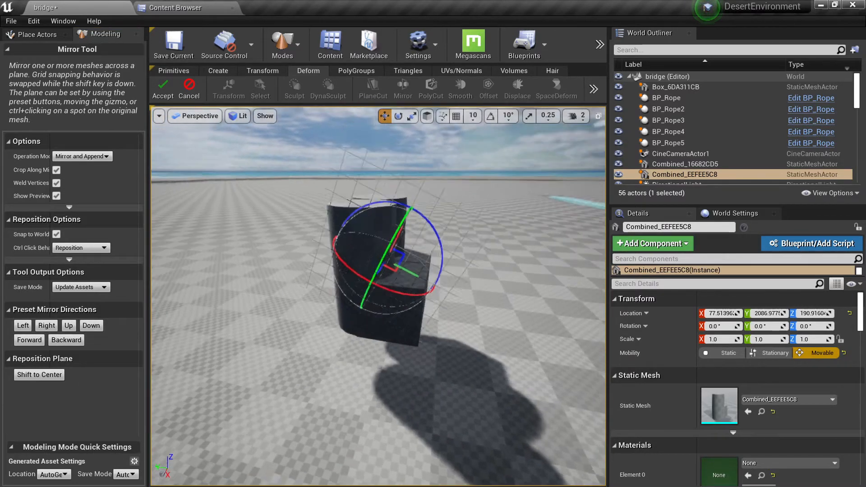
pyautogui.moveTo(327, 311); pyautogui.dragTo(239, 330, button='right')
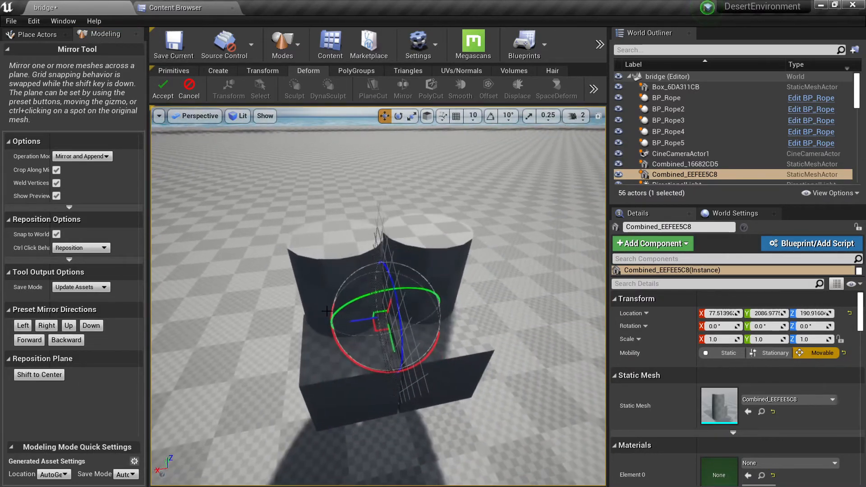
pyautogui.click(167, 99)
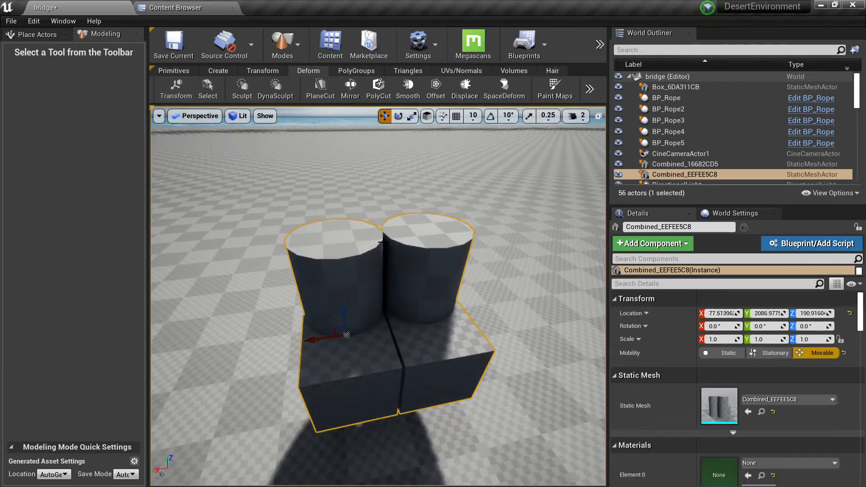
# Start a circular Polygon Cut on the mirrored mesh and position the cutting shape over one cylinder's top face.
pyautogui.click(380, 93)
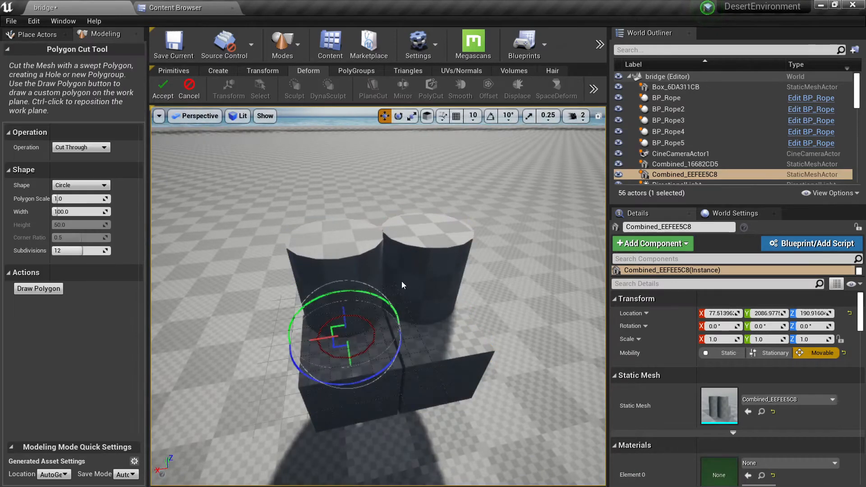
pyautogui.moveTo(401, 280); pyautogui.dragTo(401, 264, button='right')
pyautogui.moveTo(382, 312); pyautogui.dragTo(375, 314, button='right')
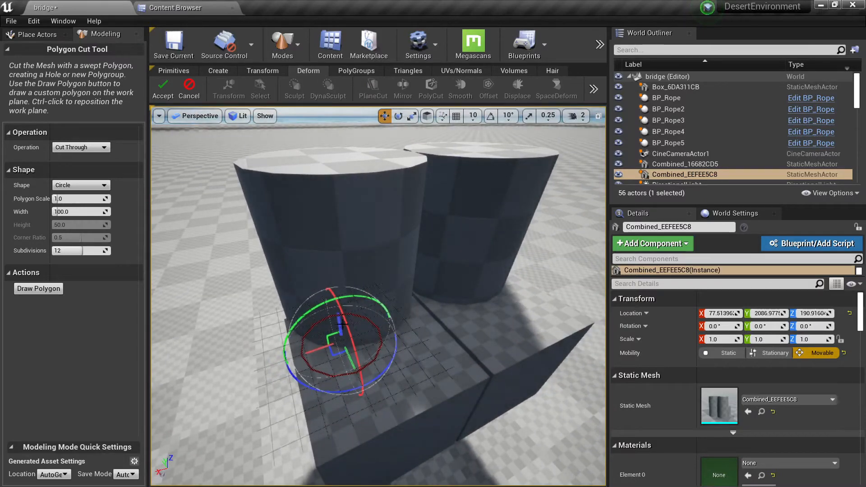
pyautogui.moveTo(343, 323); pyautogui.dragTo(326, 142)
pyautogui.moveTo(331, 161); pyautogui.dragTo(332, 185, button='right')
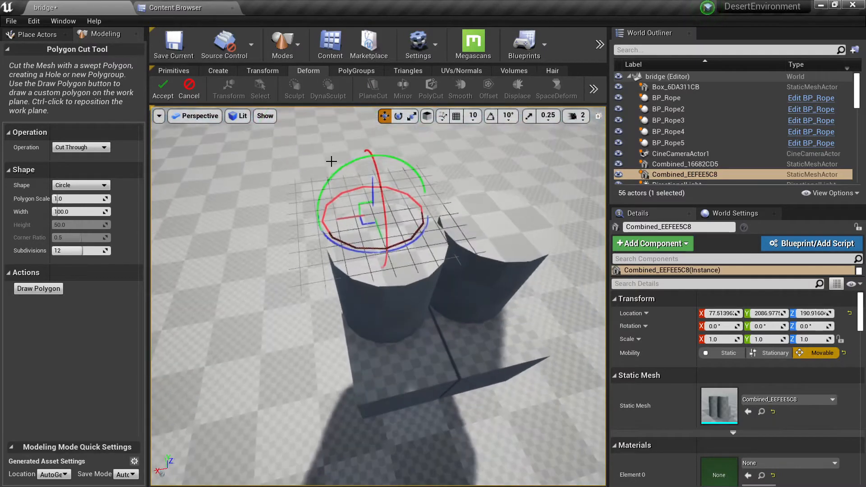
pyautogui.moveTo(363, 223); pyautogui.dragTo(367, 252)
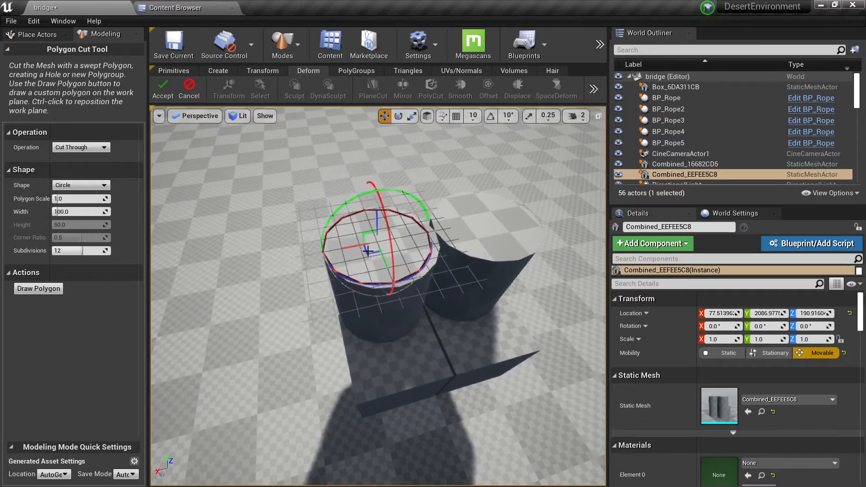
pyautogui.press('w')
pyautogui.moveTo(367, 251); pyautogui.dragTo(367, 242, button='right')
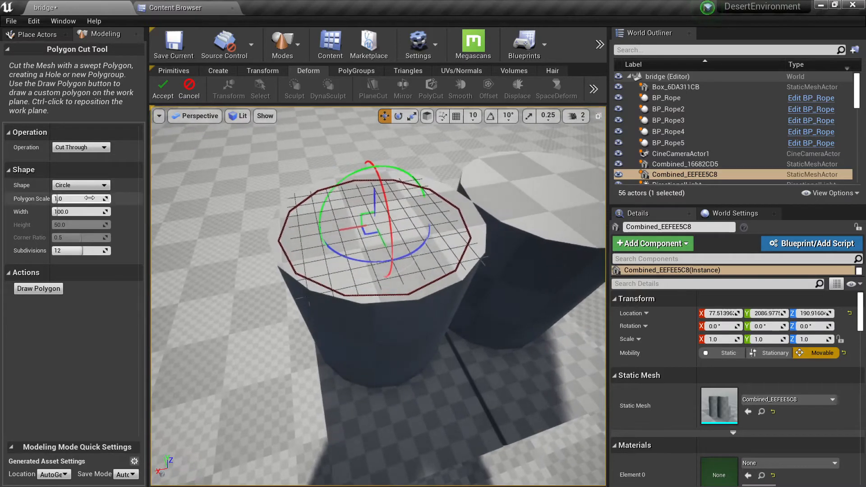
# Reduce the circular cut's polygon scale to about 0.54 and inspect the hole through the cylinder.
pyautogui.moveTo(88, 199); pyautogui.dragTo(76, 198)
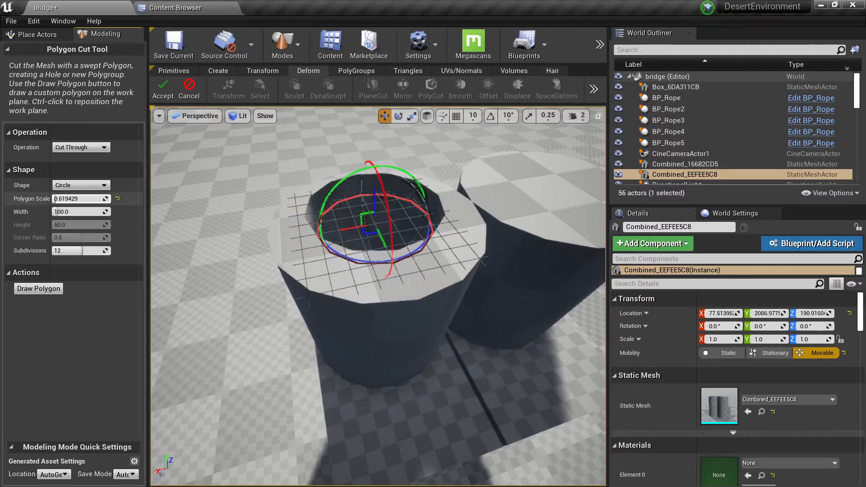
pyautogui.moveTo(252, 220); pyautogui.dragTo(270, 298, button='right')
pyautogui.press('w')
pyautogui.press('s')
pyautogui.press('w')
pyautogui.press('s')
# Shift the circular hole off-centre toward the cylinder's outer edge and accept the Cut Through operation.
pyautogui.moveTo(367, 274); pyautogui.dragTo(368, 276, button='right')
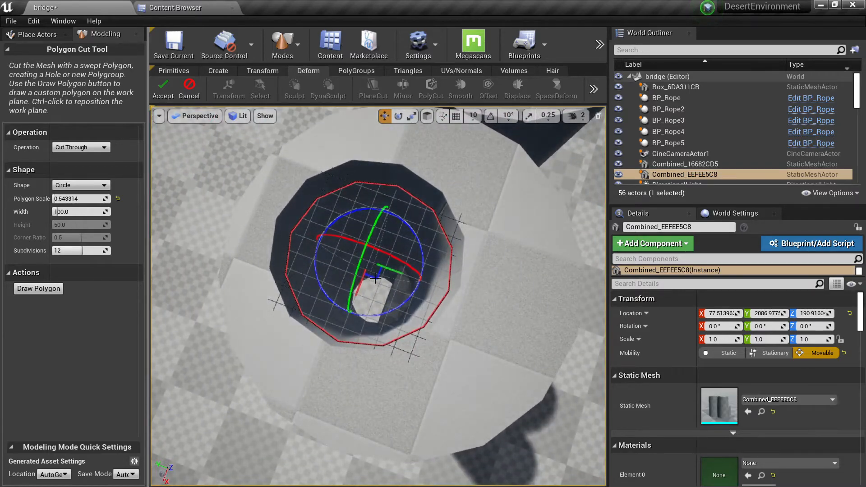
pyautogui.moveTo(375, 279); pyautogui.dragTo(357, 275)
pyautogui.press('s')
pyautogui.moveTo(357, 275); pyautogui.dragTo(354, 261, button='right')
pyautogui.click(163, 89)
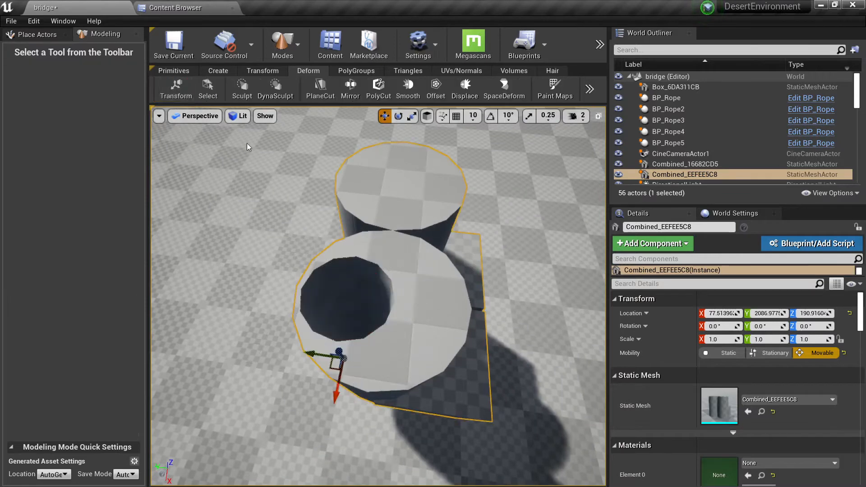
# Place a 100 × 100 × 100 box primitive on the empty floor beside the cut mesh and complete the placement.
pyautogui.moveTo(247, 143); pyautogui.dragTo(244, 143, button='right')
pyautogui.click(174, 71)
pyautogui.click(176, 89)
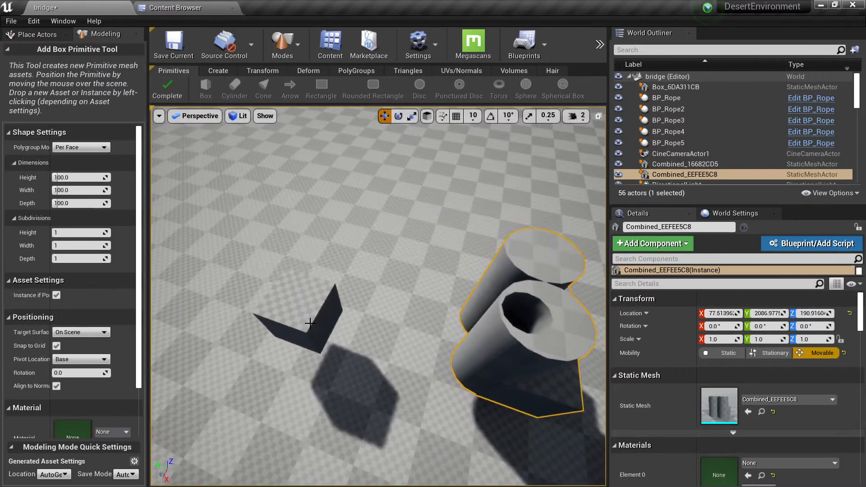
pyautogui.click(309, 323)
pyautogui.click(166, 89)
# Start a circular Polygon Cut on the new box, set the polygon scale to 0.3 and position the shape on its top face.
pyautogui.click(308, 71)
pyautogui.press('f')
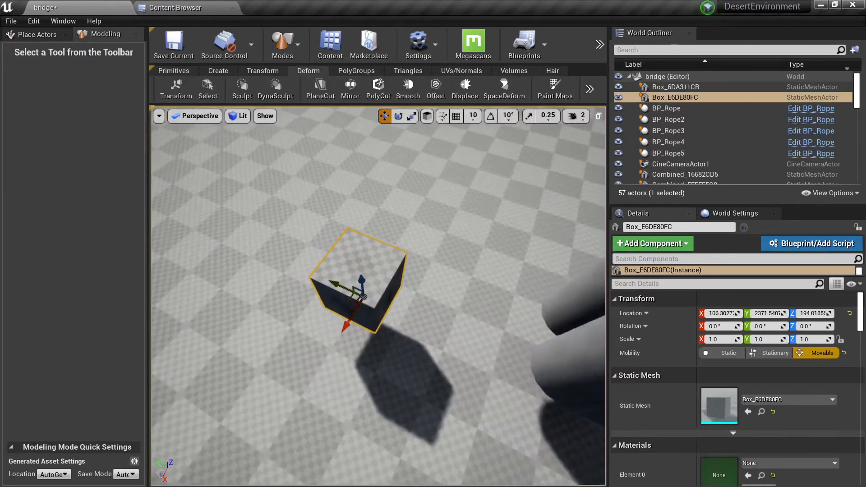
pyautogui.moveTo(399, 141); pyautogui.dragTo(401, 141, button='right')
pyautogui.press('w')
pyautogui.click(378, 88)
pyautogui.press('s')
pyautogui.moveTo(382, 270); pyautogui.dragTo(381, 254, button='right')
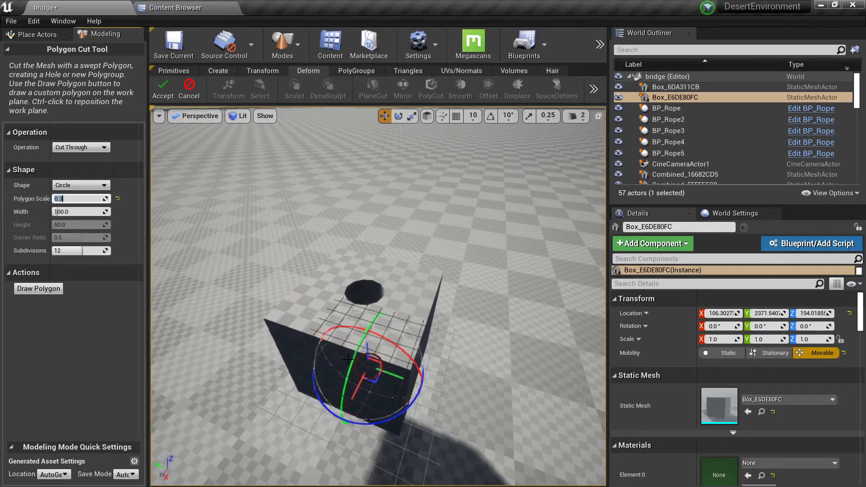
pyautogui.moveTo(369, 351)
pyautogui.mouseDown()
pyautogui.moveTo(366, 310)
pyautogui.moveTo(380, 372)
pyautogui.moveTo(338, 370)
pyautogui.moveTo(380, 364)
pyautogui.mouseUp()
pyautogui.moveTo(380, 364); pyautogui.dragTo(356, 361, button='right')
# Try the Square, Rectangle and Round Rect shapes for the box's polygon cut.
pyautogui.click(80, 185)
pyautogui.click(63, 202)
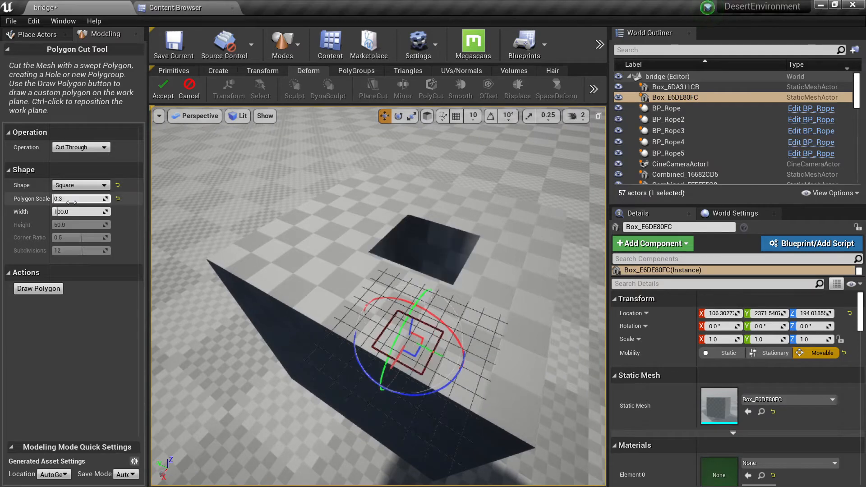
pyautogui.click(92, 185)
pyautogui.click(67, 208)
pyautogui.click(79, 185)
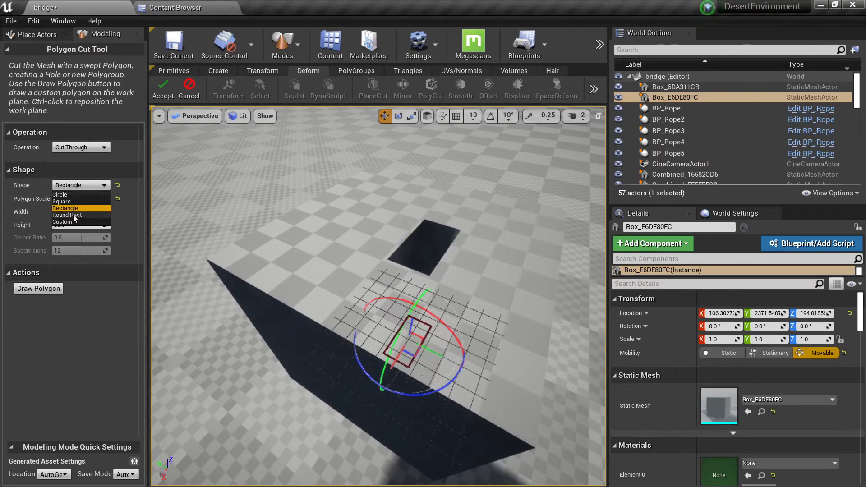
pyautogui.click(72, 215)
# Set the polygon cut's shape to Custom and view the box's top face from above.
pyautogui.click(79, 185)
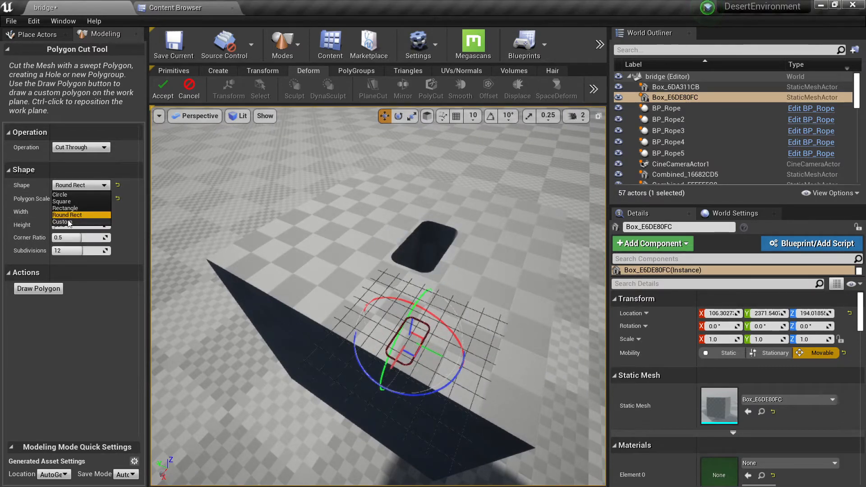
pyautogui.click(67, 223)
pyautogui.moveTo(354, 266); pyautogui.dragTo(286, 284, button='right')
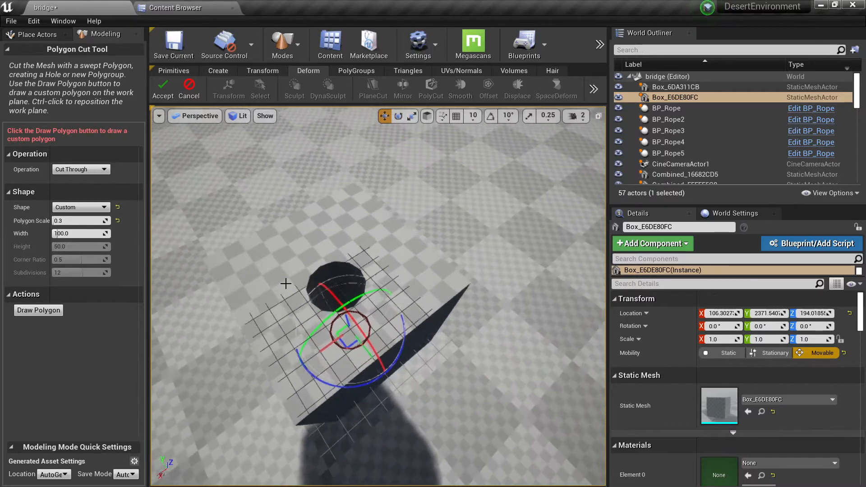
# Draw a closed six-corner angular polygon on the box's top face as the custom cut shape.
pyautogui.click(38, 311)
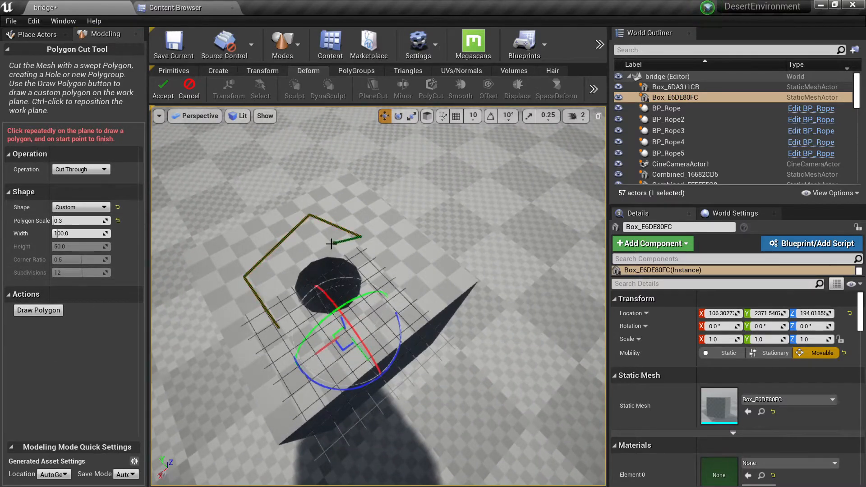
pyautogui.click(278, 325)
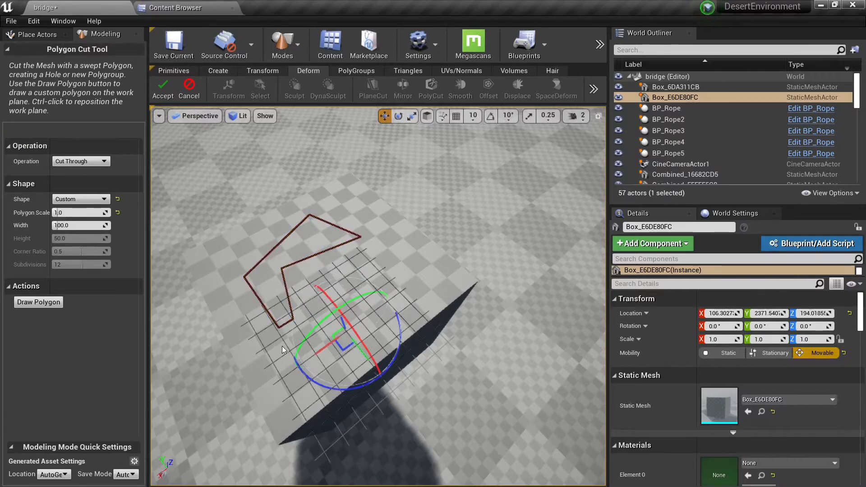
pyautogui.moveTo(282, 350); pyautogui.dragTo(410, 350, button='right')
pyautogui.moveTo(442, 359); pyautogui.dragTo(458, 387)
pyautogui.scroll(-3, 457, 386)
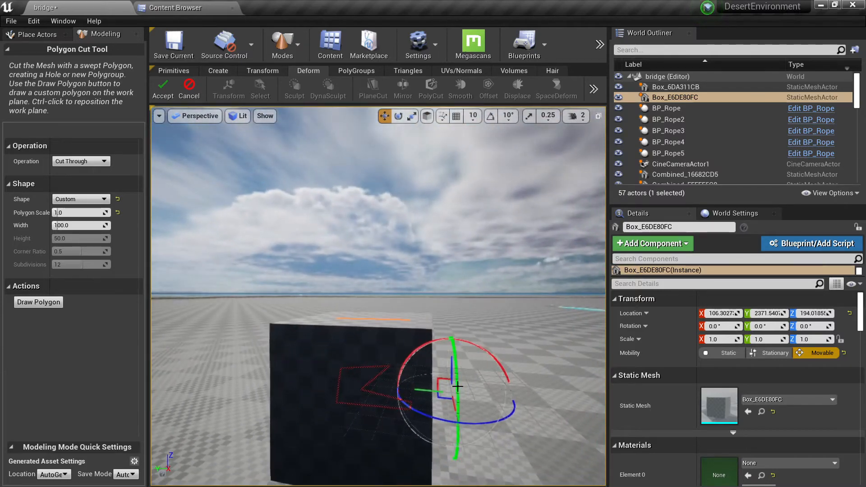
# Set the custom polygon's scale to 0.5, move it to the middle of the box's top face and accept the cut.
pyautogui.moveTo(451, 360); pyautogui.dragTo(412, 388, button='right')
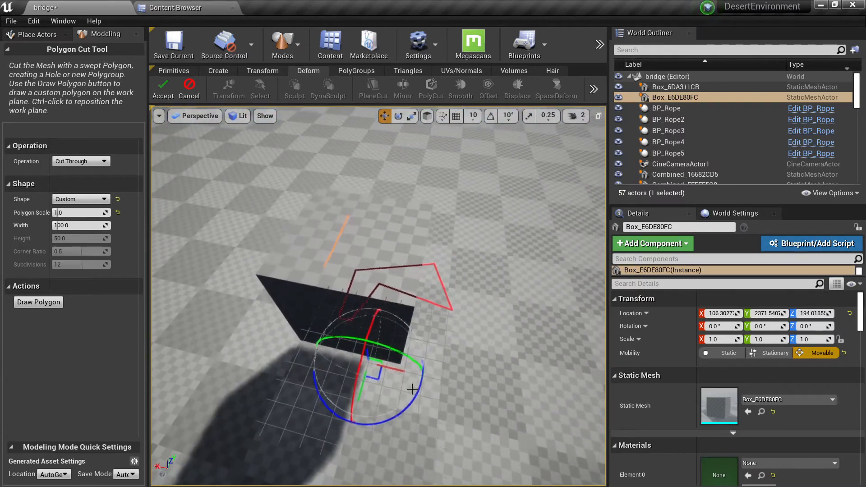
pyautogui.moveTo(397, 369); pyautogui.dragTo(350, 354)
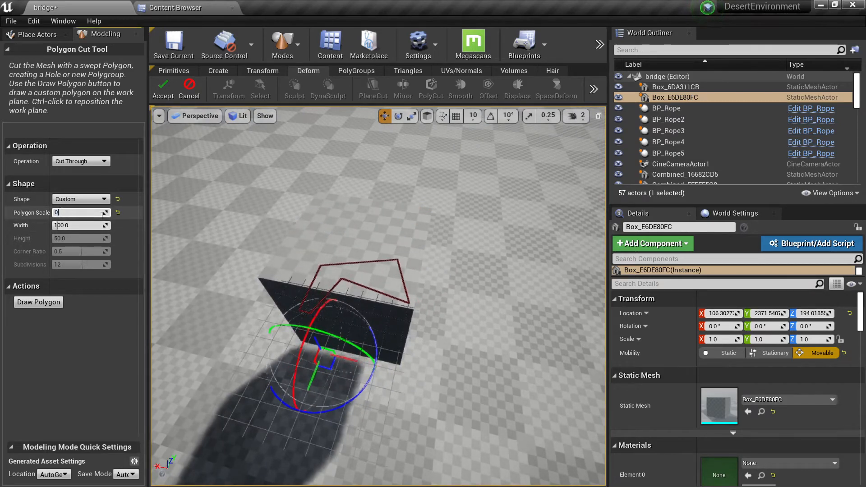
pyautogui.keyDown('alt'); pyautogui.moveTo(349, 189); pyautogui.dragTo(286, 168); pyautogui.keyUp('alt')
pyautogui.moveTo(222, 317); pyautogui.dragTo(309, 254)
pyautogui.moveTo(309, 253); pyautogui.dragTo(428, 356, button='right')
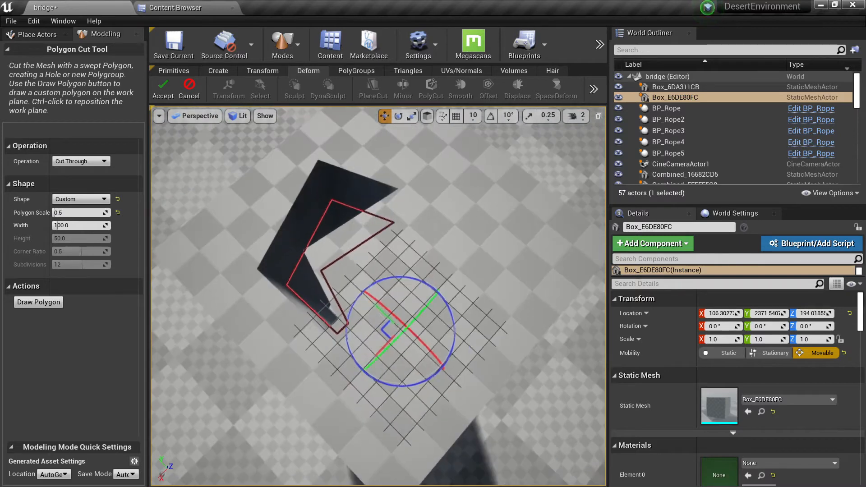
pyautogui.moveTo(382, 329); pyautogui.dragTo(422, 352)
pyautogui.click(162, 90)
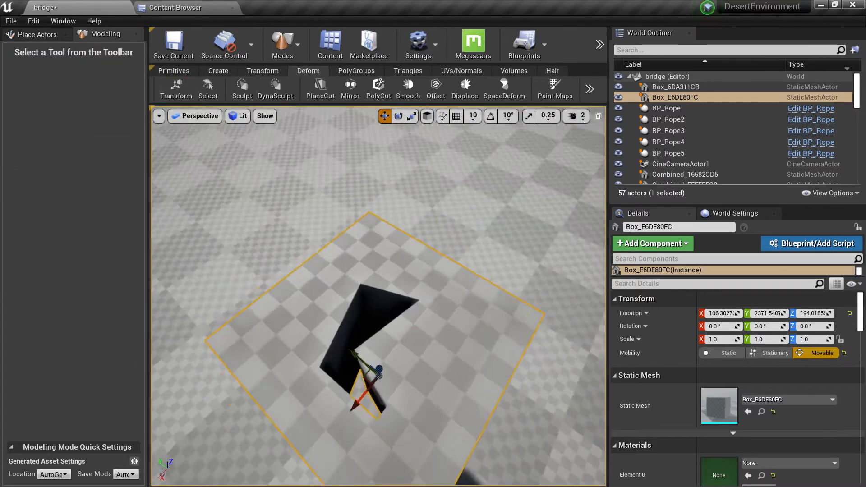
# Try Fast Iterative smoothing on the cut box with a smoothing per step of about 0.053.
pyautogui.click(408, 97)
pyautogui.moveTo(353, 282); pyautogui.dragTo(366, 215, button='right')
pyautogui.press('s')
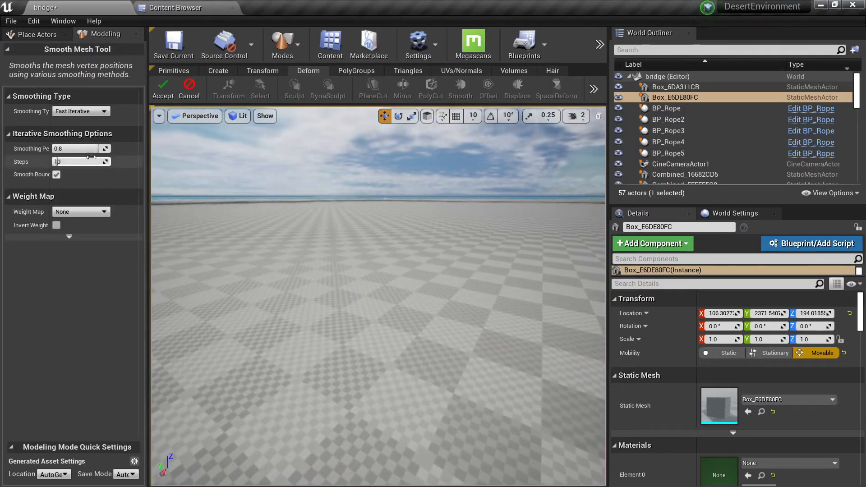
pyautogui.moveTo(90, 148); pyautogui.dragTo(58, 148)
pyautogui.scroll(3, 304, 322)
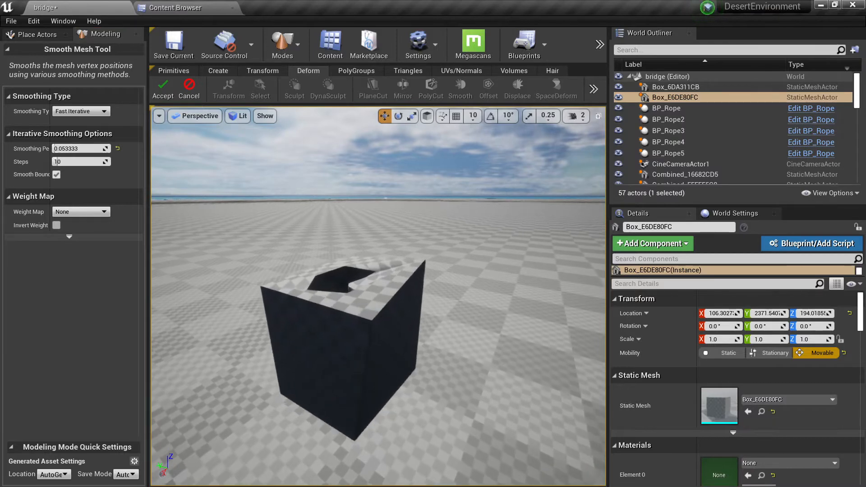
# Try the CornerSharpness weight map on the smoothing, restore it to None and lower the smoothing per step to about 0.05.
pyautogui.click(68, 212)
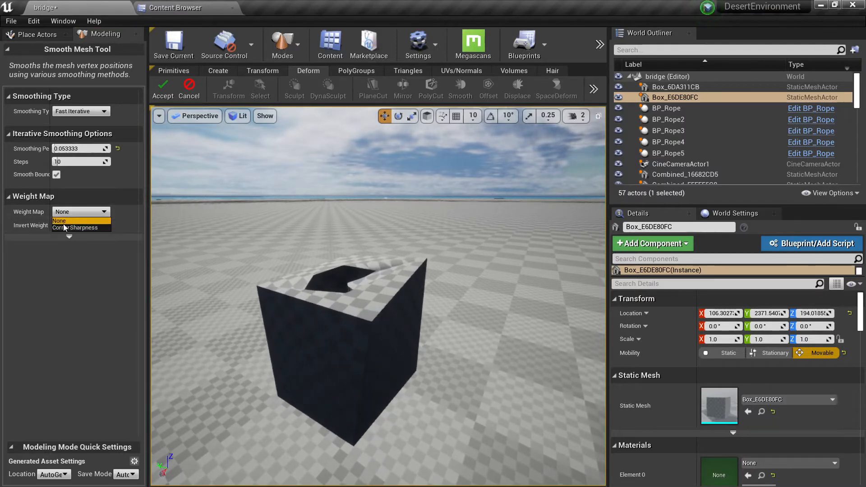
pyautogui.click(63, 224)
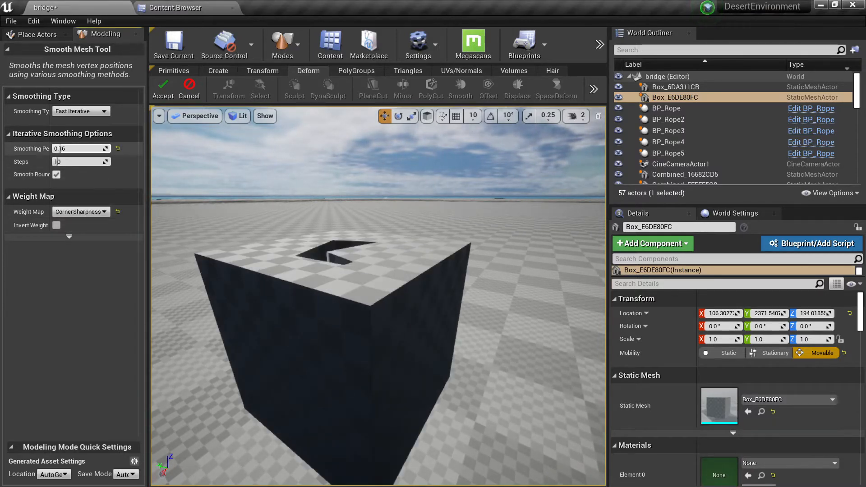
pyautogui.click(59, 220)
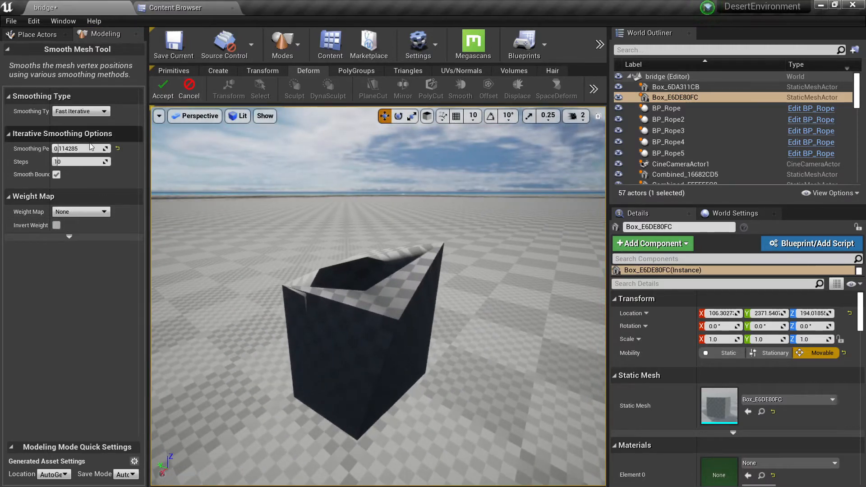
pyautogui.moveTo(91, 148); pyautogui.dragTo(70, 147)
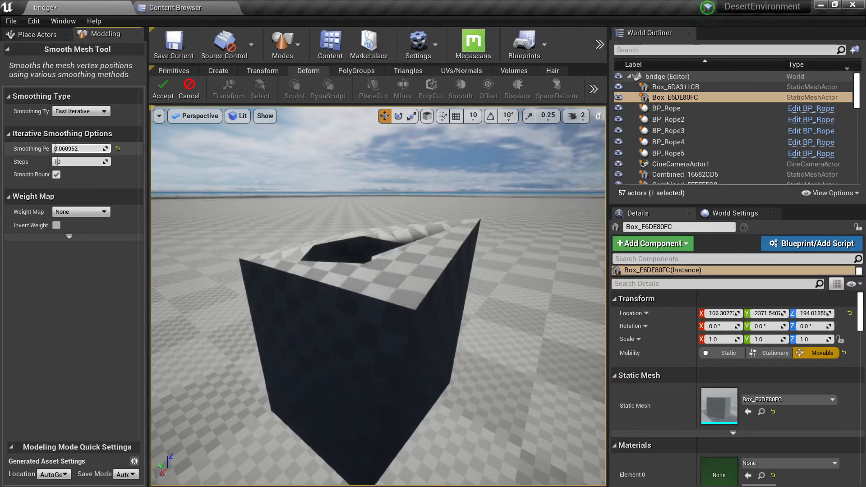
# Try Fast Implicit smoothing with 0.52 smoothness, compare it with Fast Iterative and Iterative Diffusion, and cancel the smoothing.
pyautogui.click(104, 111)
pyautogui.click(79, 130)
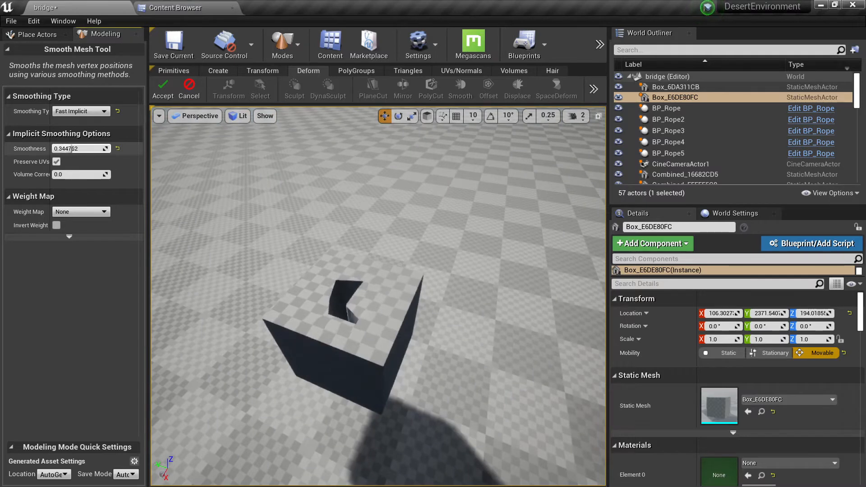
pyautogui.moveTo(72, 148); pyautogui.dragTo(82, 149)
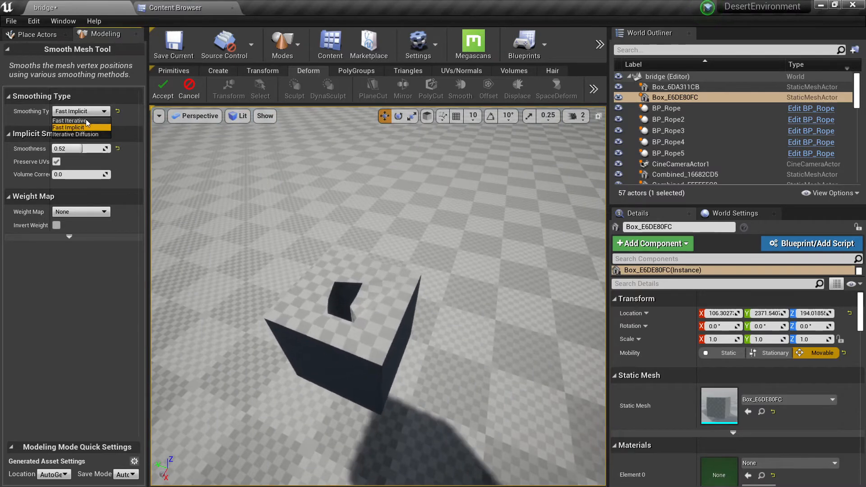
pyautogui.click(86, 121)
pyautogui.click(81, 111)
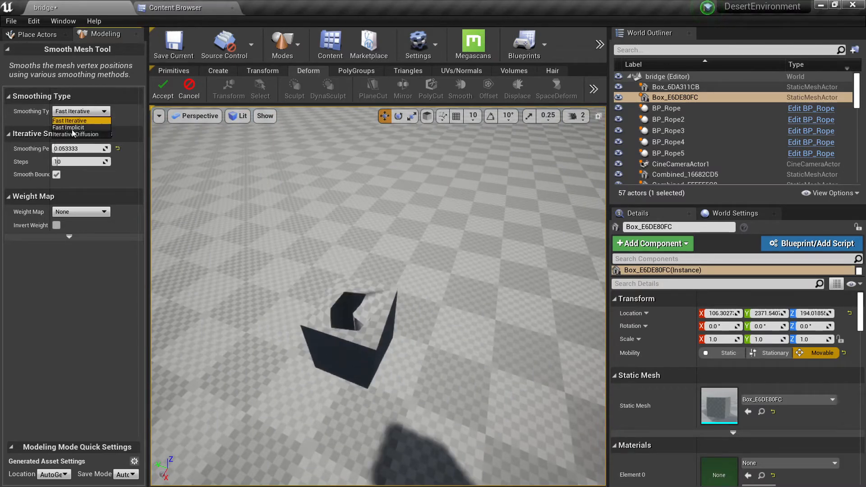
pyautogui.click(73, 134)
pyautogui.click(186, 94)
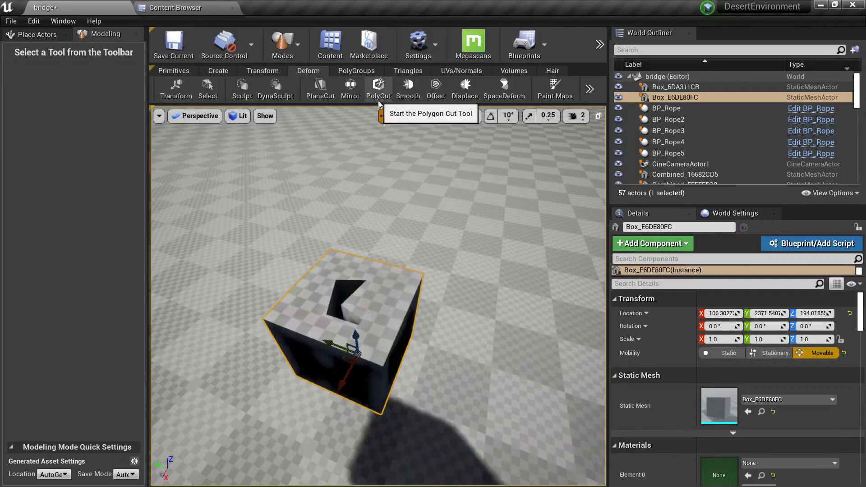
# Try an Iterative offset of about 16.24 on the cut box, compare it with the Implicit type, and cancel the offset.
pyautogui.click(440, 95)
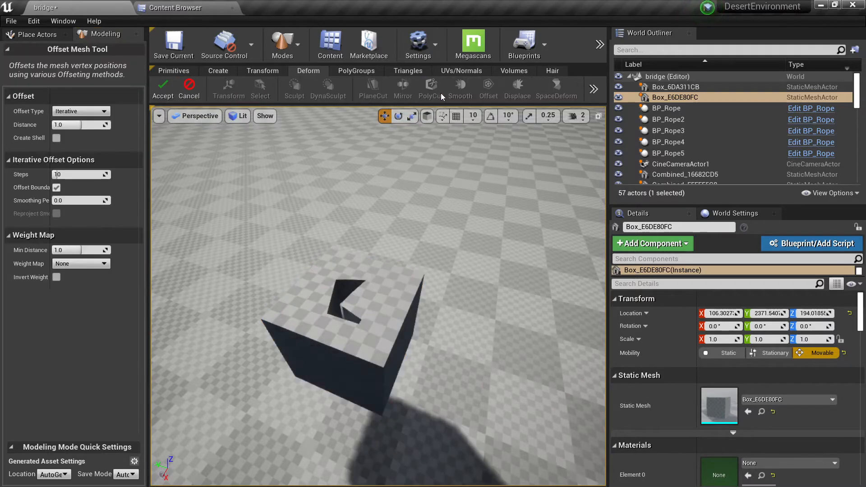
pyautogui.moveTo(270, 302); pyautogui.dragTo(271, 234, button='right')
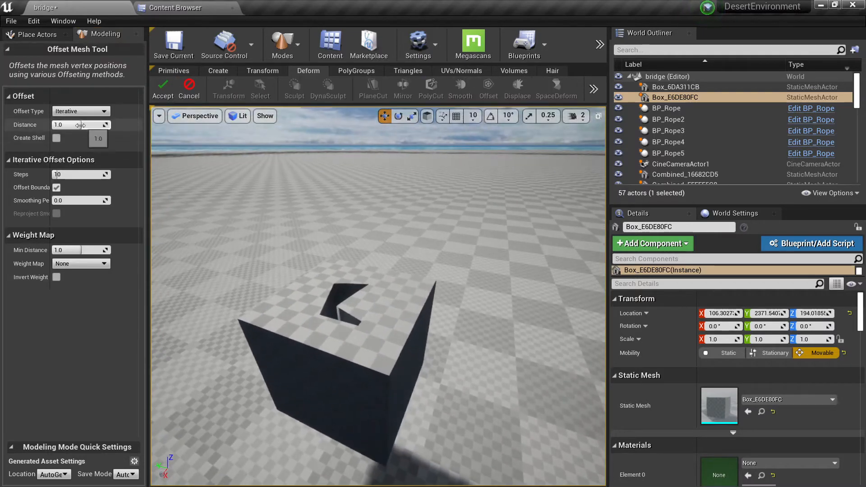
pyautogui.moveTo(81, 125)
pyautogui.mouseDown()
pyautogui.moveTo(97, 125)
pyautogui.moveTo(88, 125)
pyautogui.mouseUp()
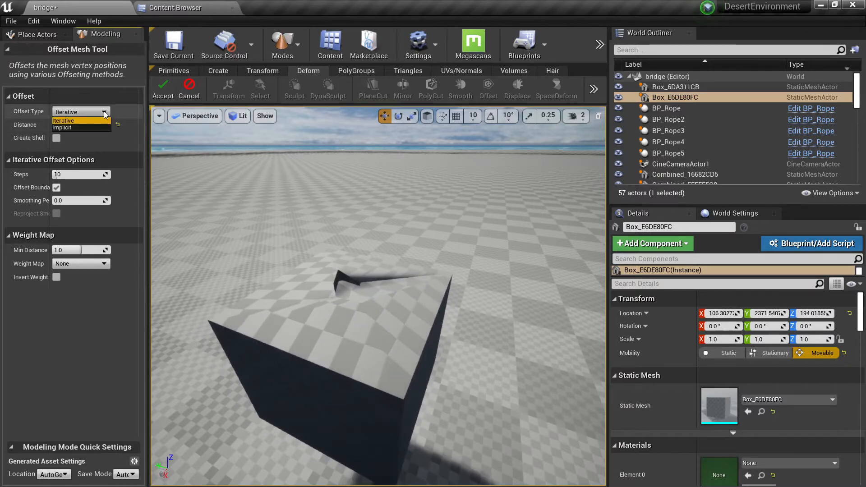
pyautogui.click(77, 127)
pyautogui.click(80, 111)
pyautogui.click(63, 120)
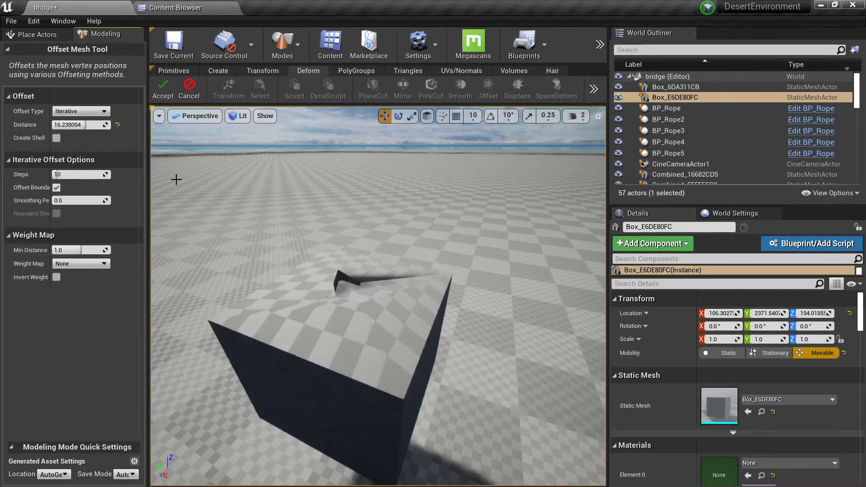
pyautogui.click(199, 96)
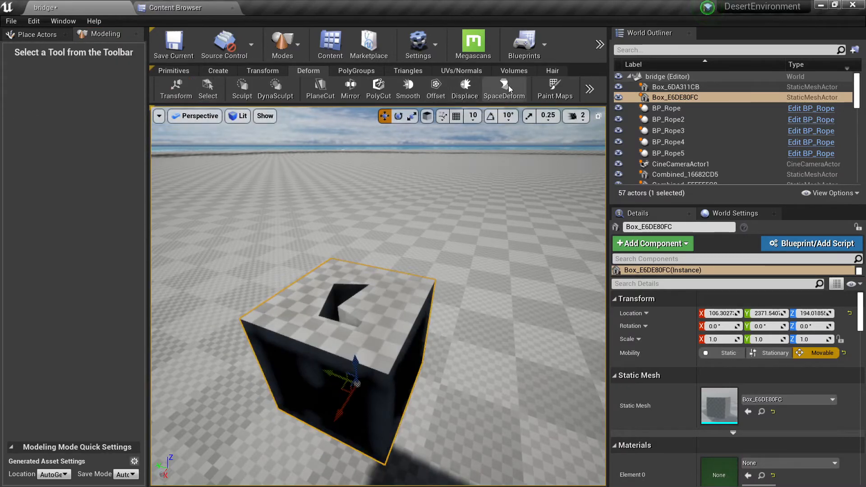
# Place a cylinder primitive of radius 50 and height 200 on the empty floor and complete the placement.
pyautogui.press('f')
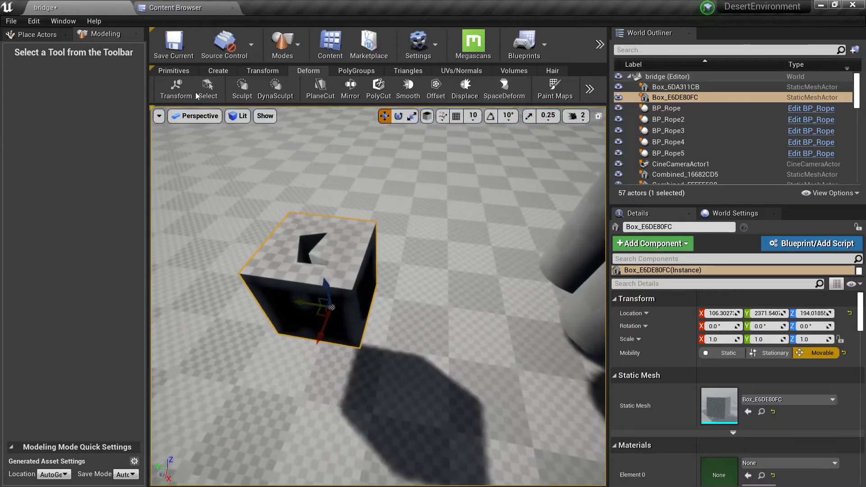
pyautogui.click(174, 70)
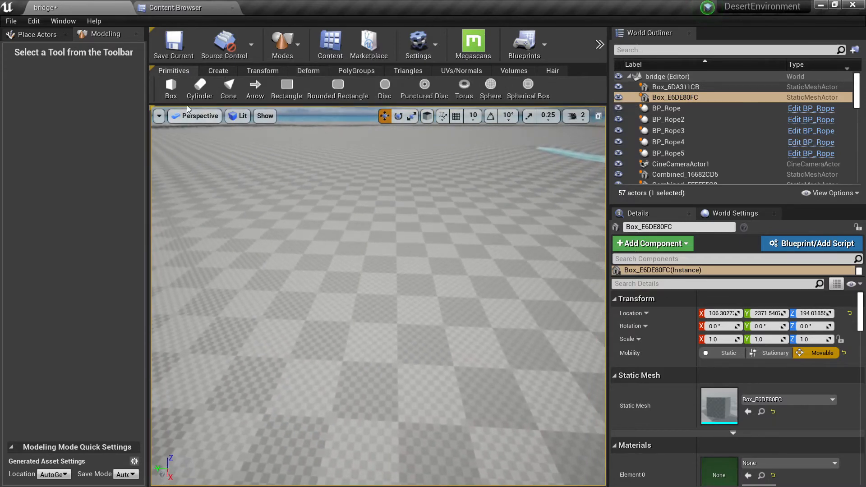
pyautogui.click(199, 87)
pyautogui.click(373, 329)
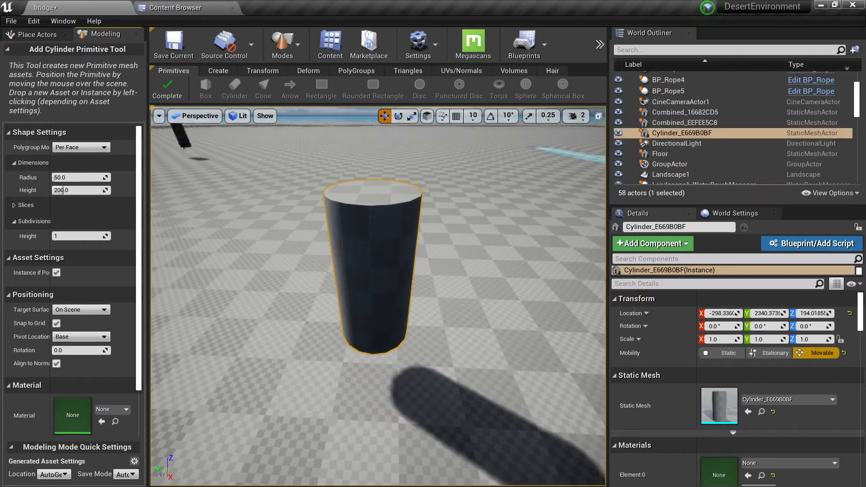
pyautogui.click(171, 89)
# Inspect the new cylinder's triangulation in the Brush Wireframe view and return to the shaded view.
pyautogui.hotkey('alt', '3')
pyautogui.hotkey('alt', '2')
pyautogui.moveTo(382, 233); pyautogui.dragTo(390, 252, button='right')
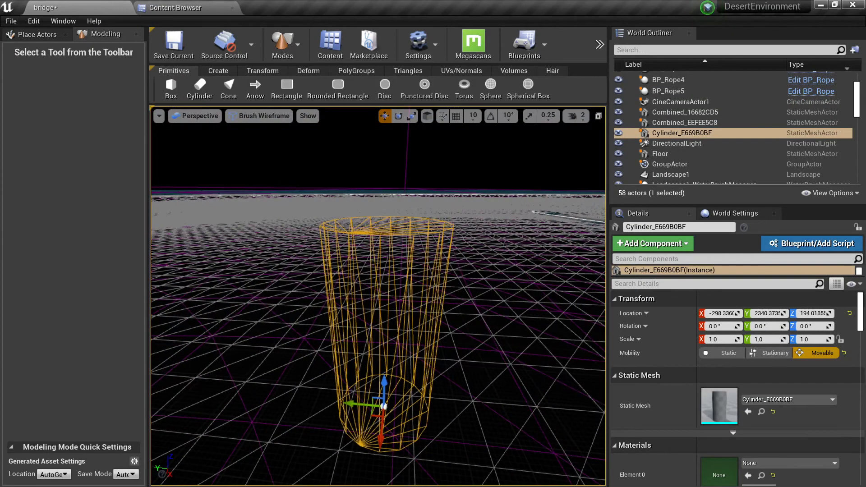
pyautogui.hotkey('alt', '4')
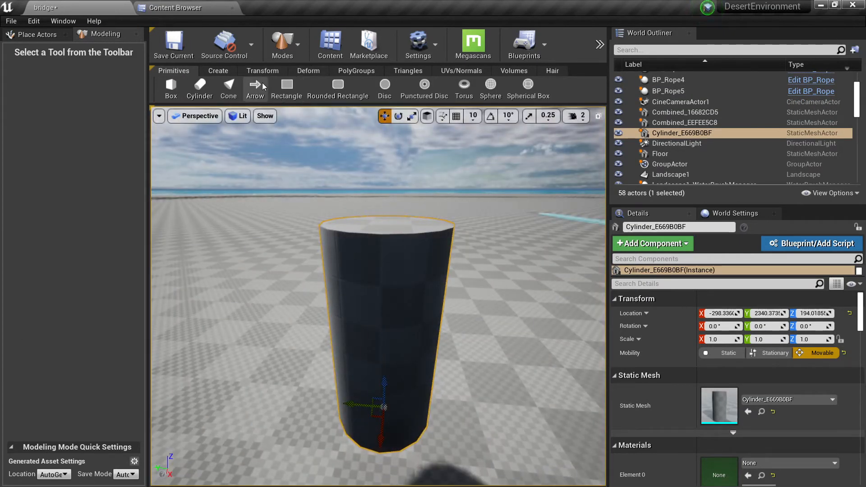
# Remesh the cylinder with a target of 5000 triangles and accept the result.
pyautogui.click(266, 70)
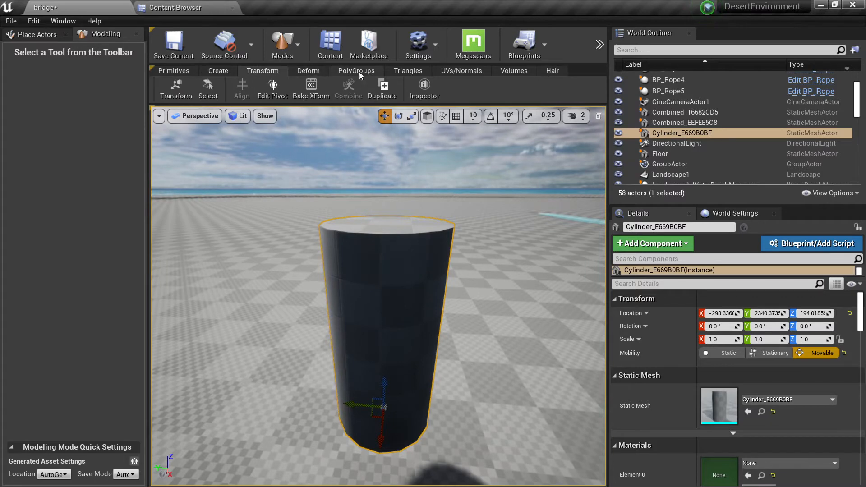
pyautogui.click(300, 90)
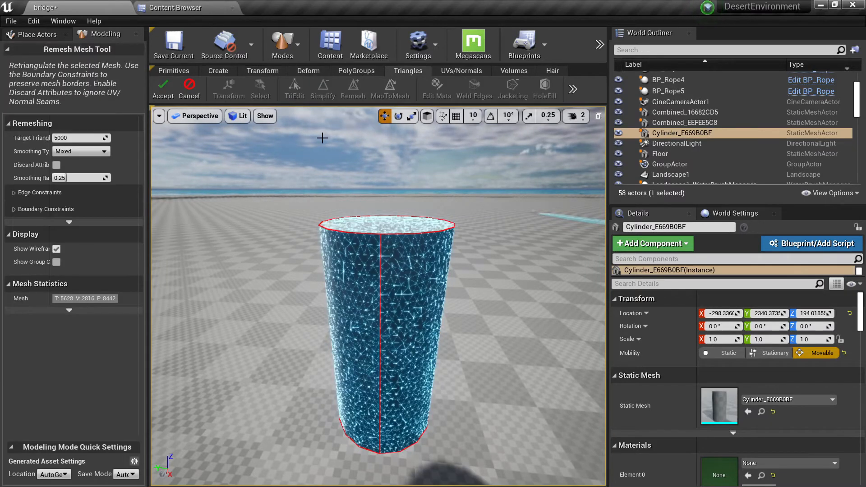
pyautogui.click(156, 89)
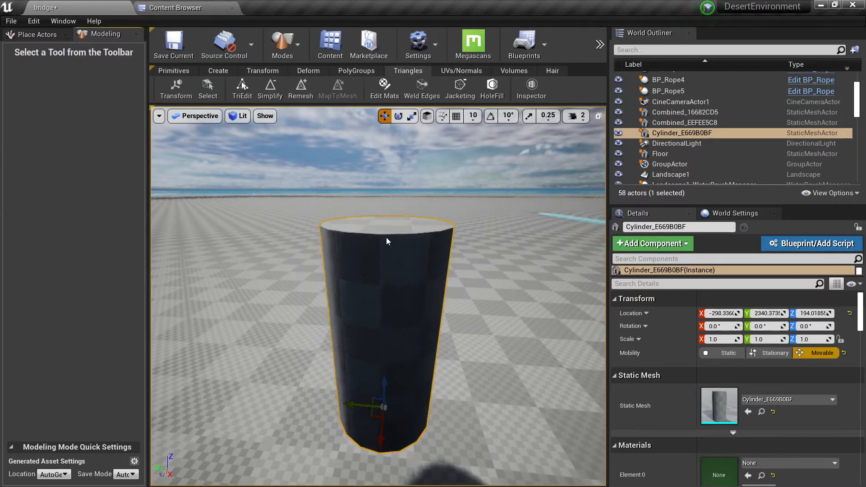
# Start a space deformation on the remeshed cylinder, try the Bend operation and set the operation type to Flare.
pyautogui.moveTo(379, 252); pyautogui.dragTo(378, 215, button='right')
pyautogui.click(361, 73)
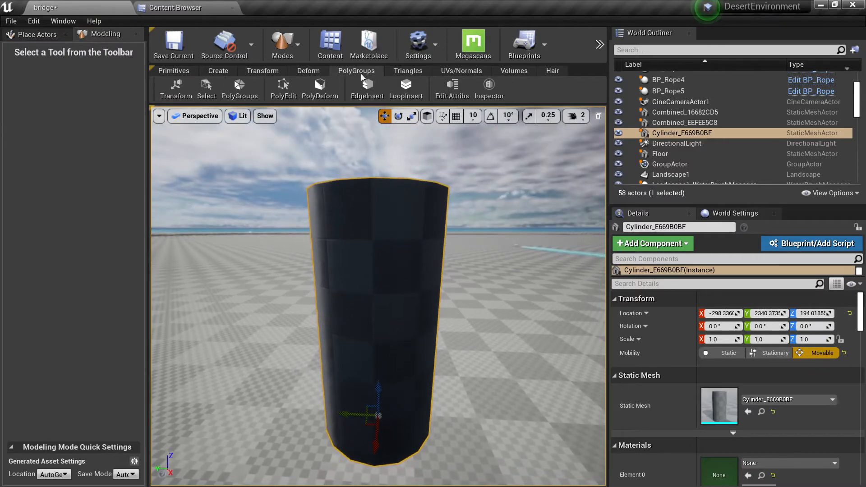
pyautogui.click(309, 71)
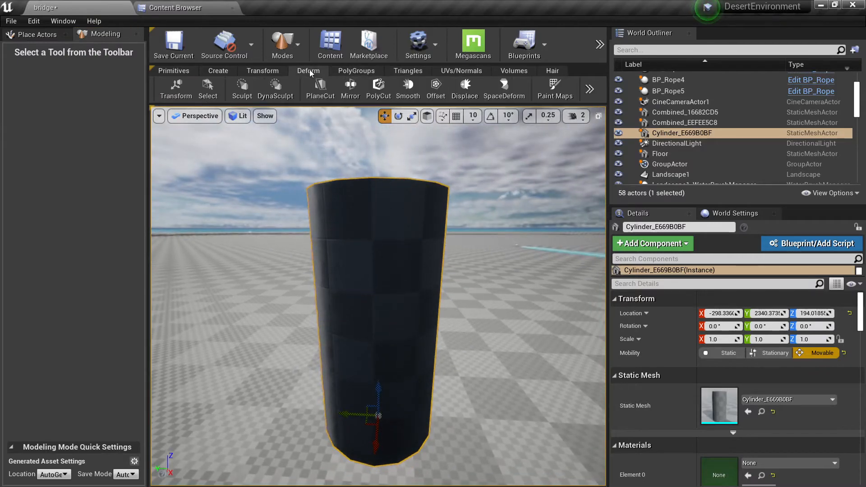
pyautogui.click(504, 90)
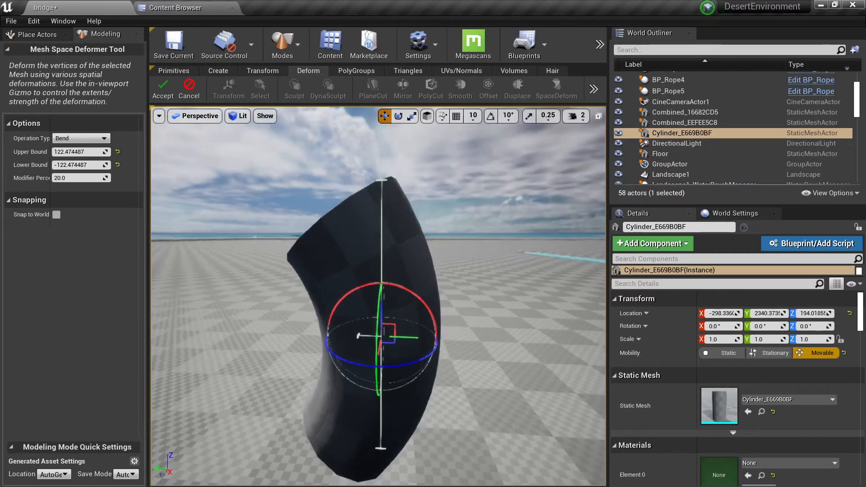
pyautogui.moveTo(379, 288); pyautogui.dragTo(381, 311, button='right')
pyautogui.click(60, 154)
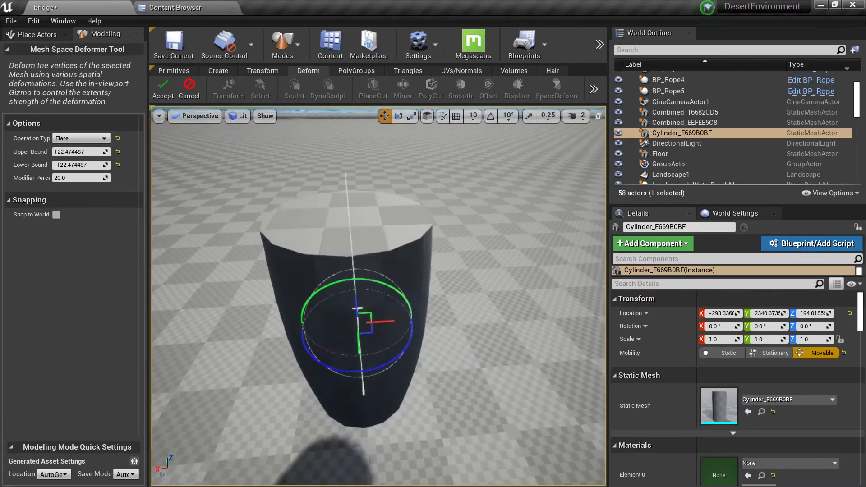
pyautogui.moveTo(311, 266)
pyautogui.mouseDown(button='right')
pyautogui.moveTo(312, 218)
pyautogui.moveTo(369, 266)
pyautogui.moveTo(415, 243)
pyautogui.moveTo(310, 265)
pyautogui.mouseUp(button='right')
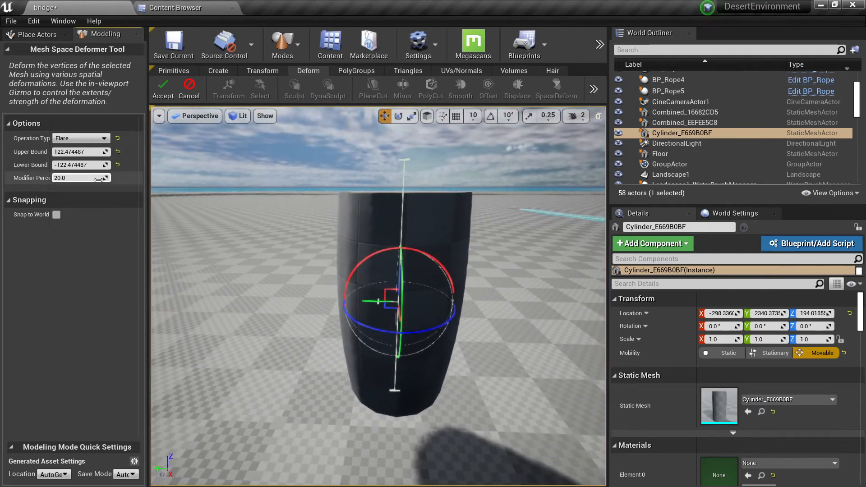
# Try the Flare deformation on the cylinder with a modifier of about 54 percent and check the bulge.
pyautogui.moveTo(82, 177); pyautogui.dragTo(99, 177)
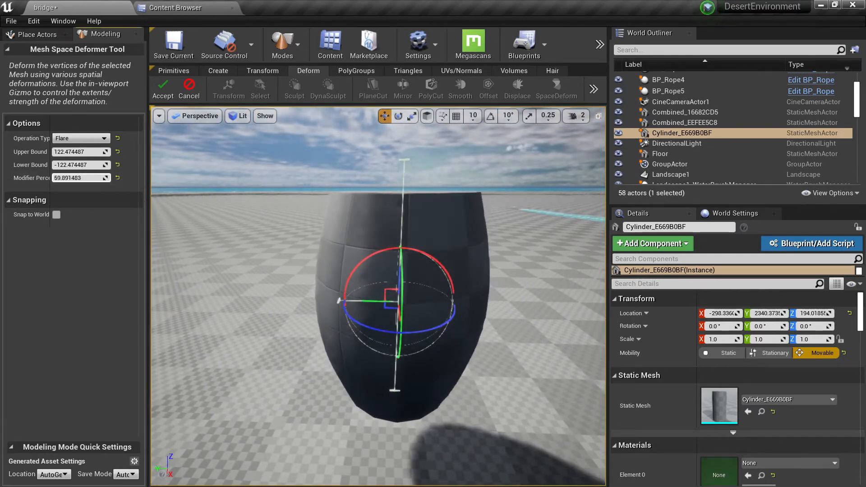
pyautogui.moveTo(311, 266); pyautogui.dragTo(468, 264, button='right')
pyautogui.moveTo(329, 249); pyautogui.dragTo(291, 239, button='right')
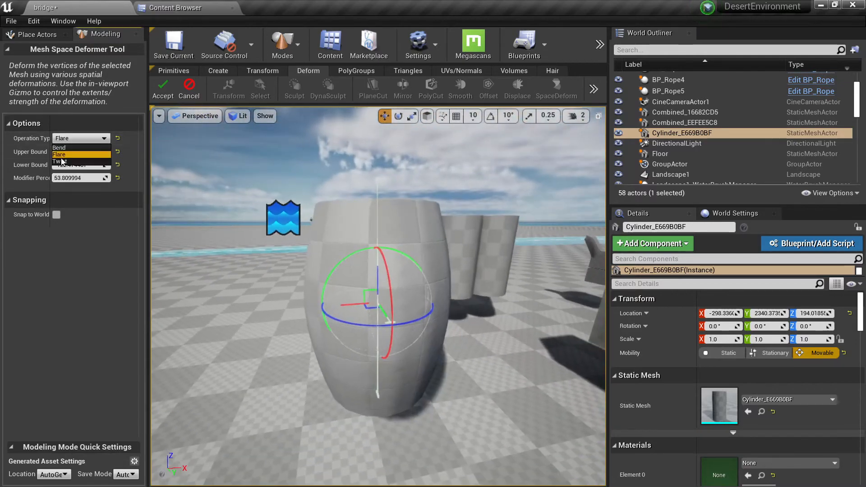
# Try the Twist deformation on the cylinder with a modifier of about 560 percent and check the spiralled surface.
pyautogui.click(61, 161)
pyautogui.moveTo(357, 279); pyautogui.dragTo(293, 275, button='right')
pyautogui.hotkey('alt', '3')
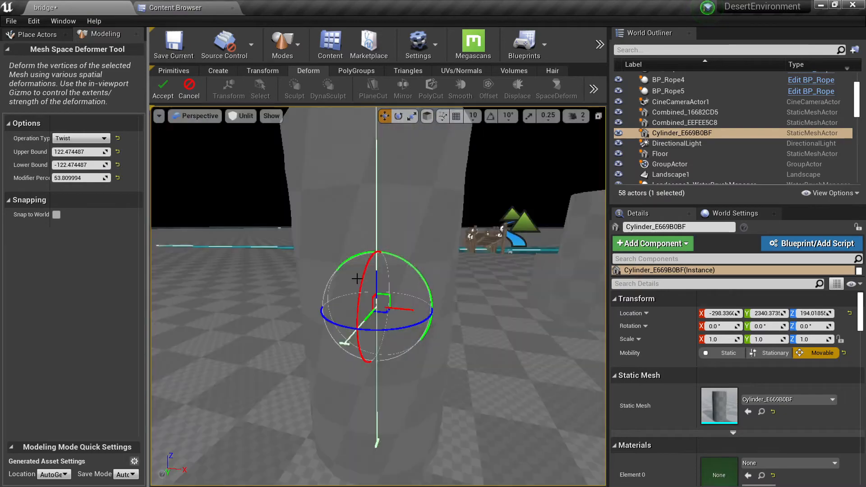
pyautogui.hotkey('alt', '4')
pyautogui.moveTo(79, 177); pyautogui.dragTo(104, 178)
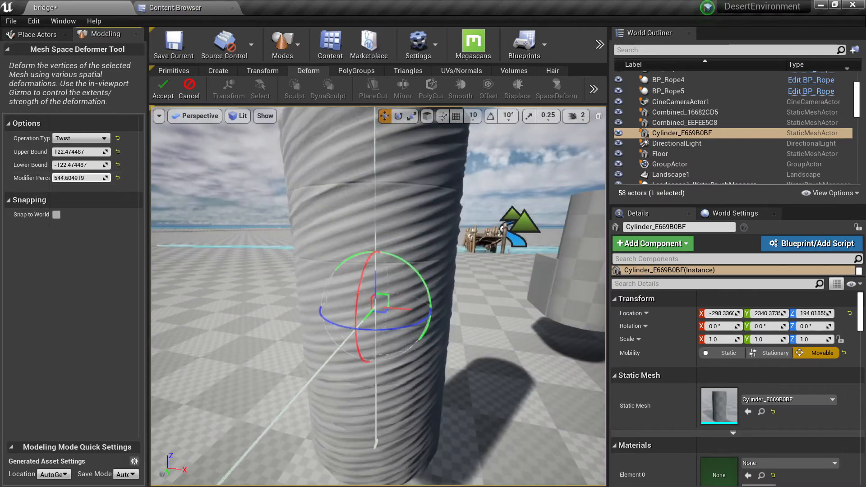
pyautogui.moveTo(307, 179); pyautogui.dragTo(195, 141, button='right')
# Set the deformation's operation type to Bend and reduce the modifier to about 10 percent.
pyautogui.click(102, 139)
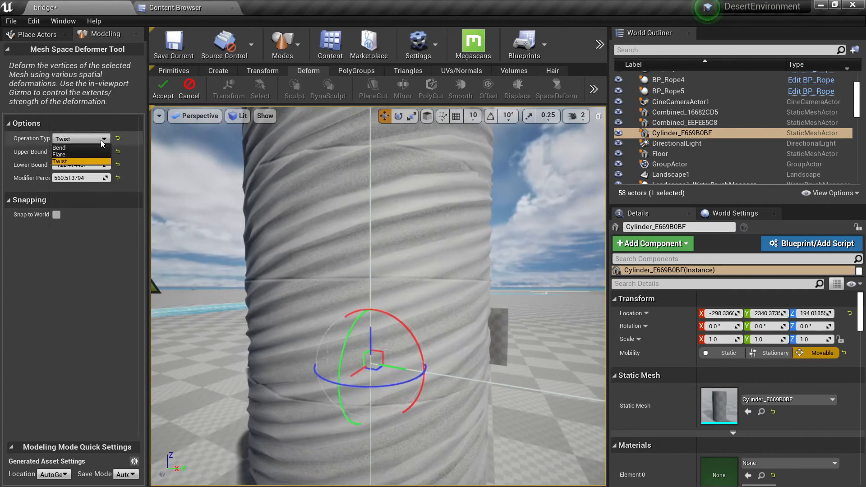
pyautogui.click(79, 148)
pyautogui.moveTo(79, 178); pyautogui.dragTo(54, 178)
pyautogui.moveTo(78, 177); pyautogui.dragTo(23, 177)
pyautogui.press('s')
pyautogui.moveTo(371, 180); pyautogui.dragTo(401, 182, button='right')
pyautogui.press('a')
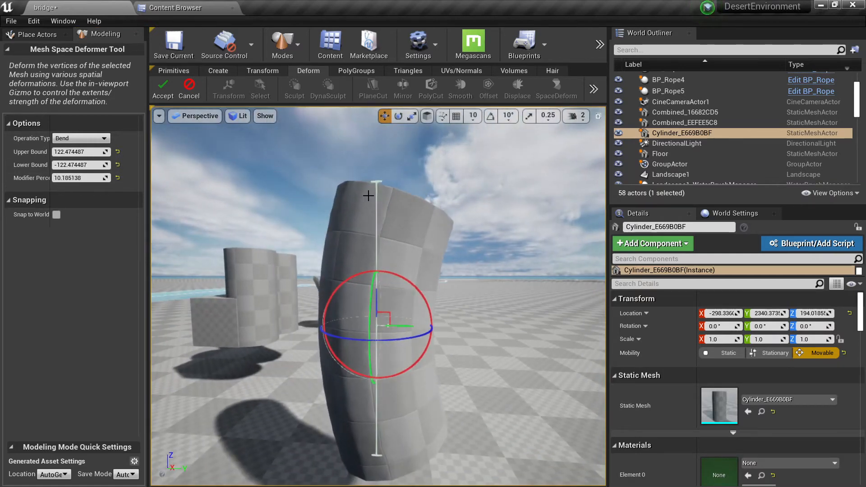
# Raise the bend modifier to about 51 percent and set the upper bound to about 172 and the lower bound to 0.
pyautogui.moveTo(365, 241); pyautogui.dragTo(355, 368)
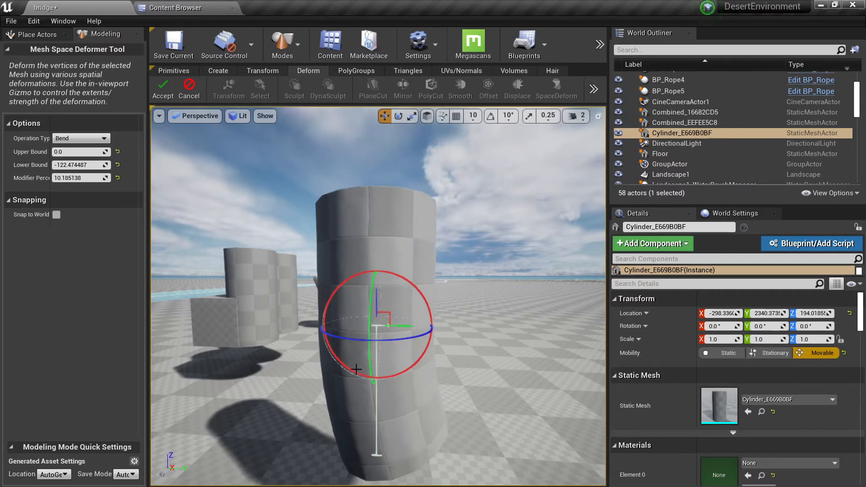
pyautogui.moveTo(363, 295); pyautogui.dragTo(352, 370)
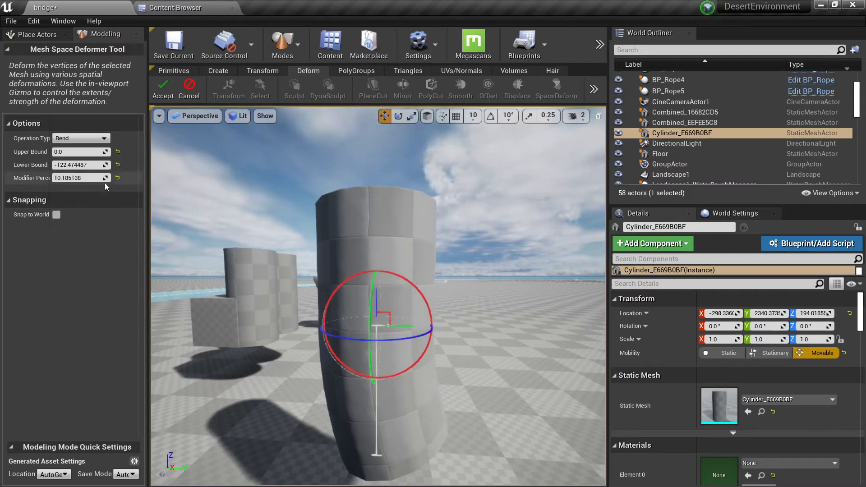
pyautogui.moveTo(77, 178)
pyautogui.mouseDown()
pyautogui.moveTo(102, 178)
pyautogui.moveTo(82, 178)
pyautogui.mouseUp()
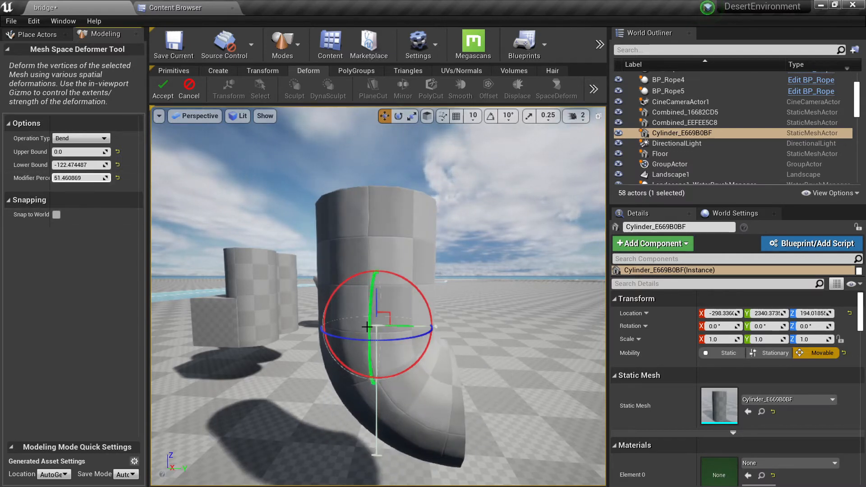
pyautogui.moveTo(376, 327); pyautogui.dragTo(374, 129)
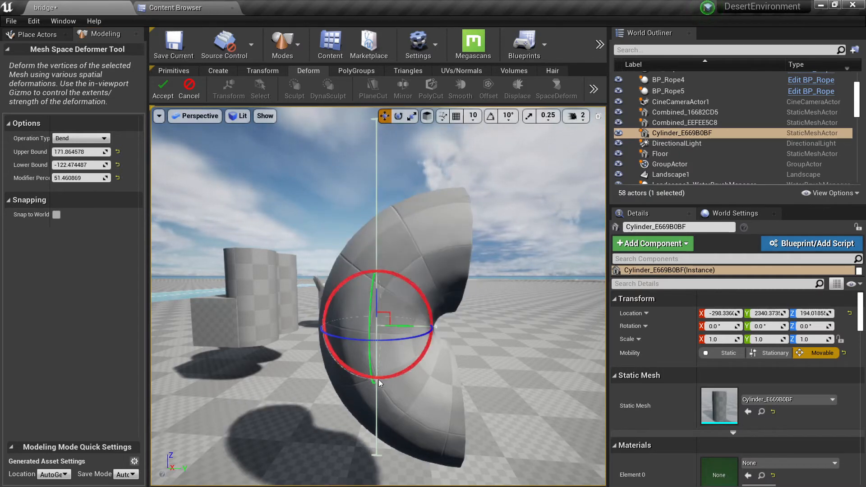
pyautogui.moveTo(374, 458); pyautogui.dragTo(528, 307)
# Shift the deformation gizmo sideways away from the cylinder and accept the bend.
pyautogui.press('s')
pyautogui.moveTo(508, 311)
pyautogui.mouseDown(button='right')
pyautogui.moveTo(501, 326)
pyautogui.moveTo(519, 314)
pyautogui.moveTo(505, 310)
pyautogui.mouseUp(button='right')
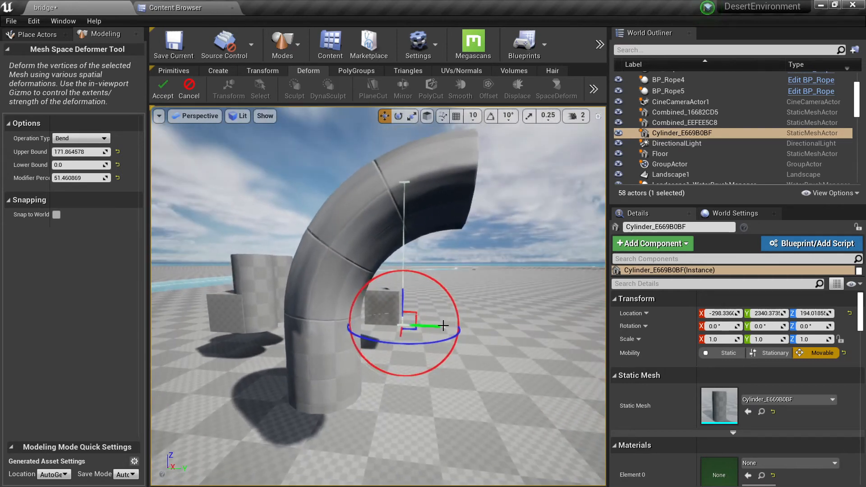
pyautogui.moveTo(444, 324); pyautogui.dragTo(419, 311)
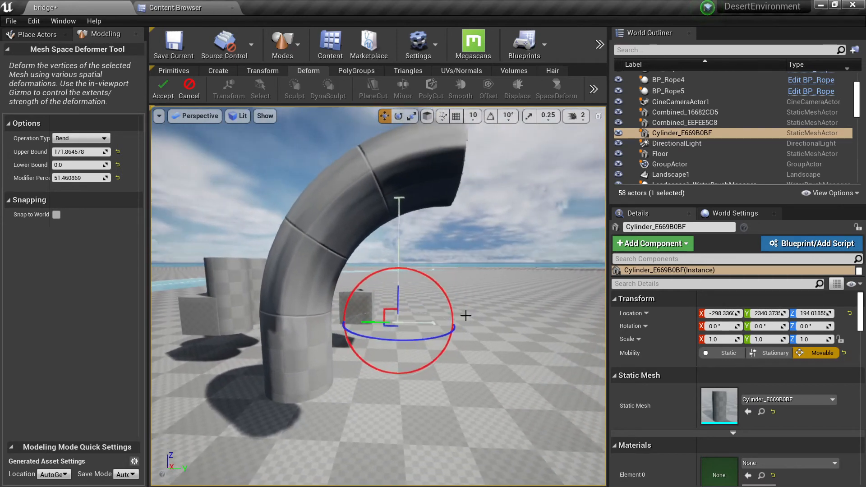
pyautogui.click(163, 90)
pyautogui.moveTo(316, 189); pyautogui.dragTo(323, 189, button='right')
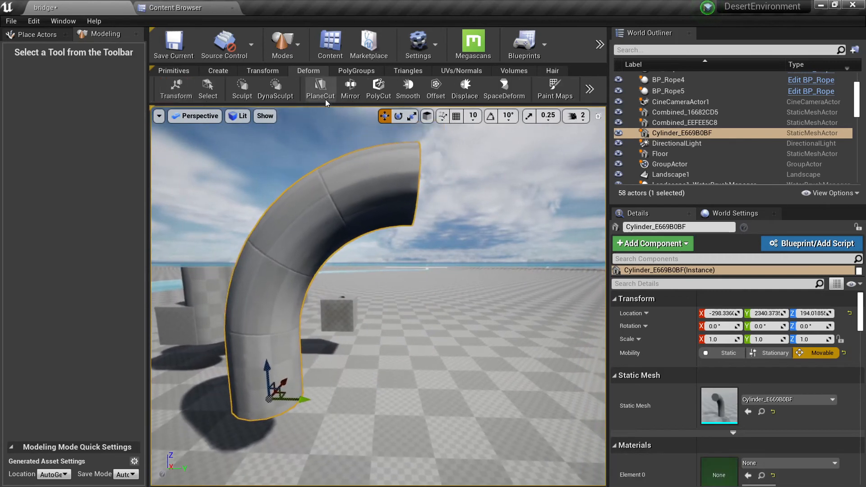
# Mirror the bent cylinder in the Right direction, move the mirror plane slightly inward to join the halves, and accept the arch.
pyautogui.click(350, 91)
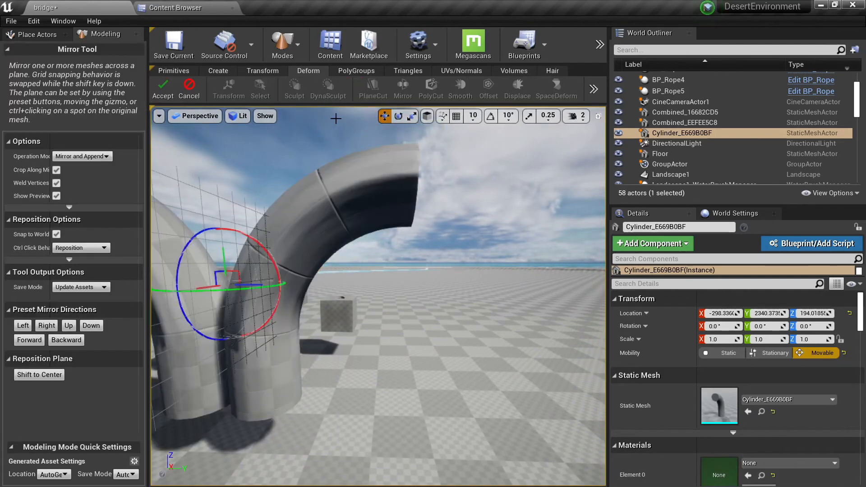
pyautogui.click(46, 325)
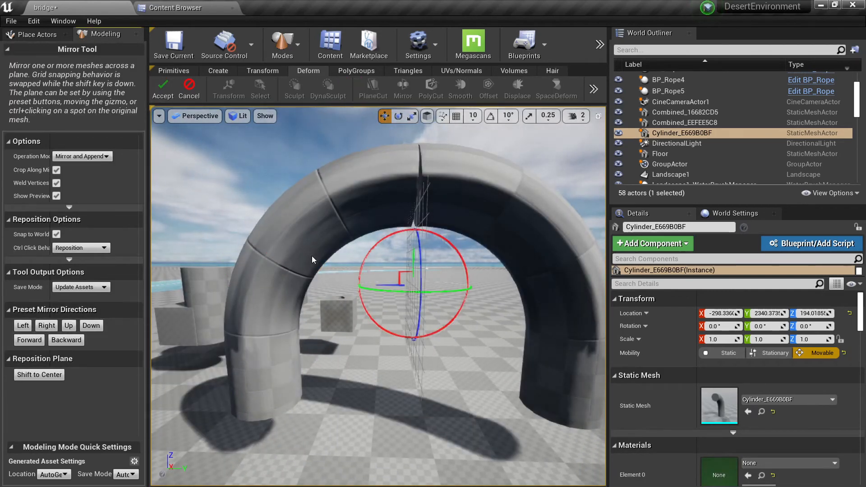
pyautogui.moveTo(325, 281); pyautogui.dragTo(329, 285, button='right')
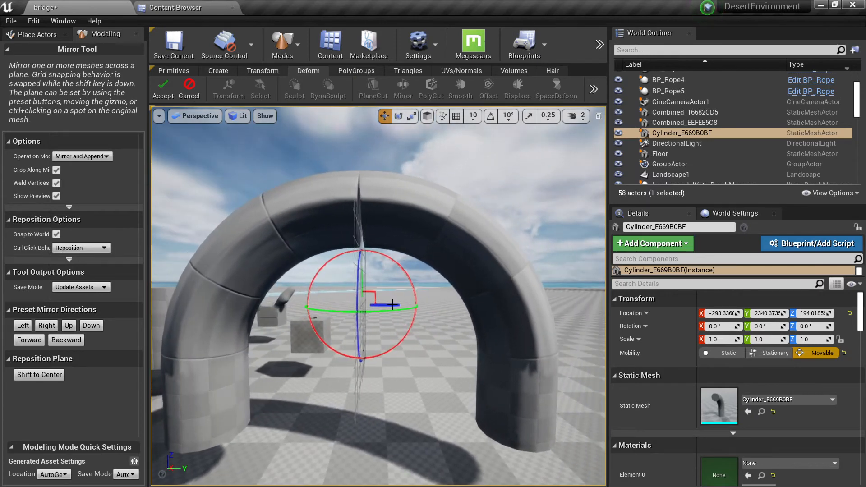
pyautogui.moveTo(392, 305); pyautogui.dragTo(386, 304)
pyautogui.moveTo(365, 289); pyautogui.dragTo(366, 287, button='right')
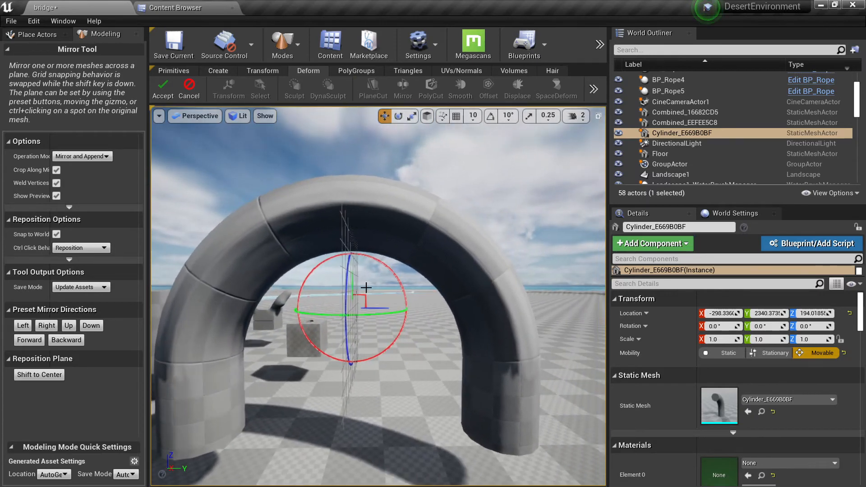
pyautogui.click(168, 89)
# Space-deform the arch with the Twist operation at a modifier of about 106 percent and accept it.
pyautogui.scroll(3, 386, 267)
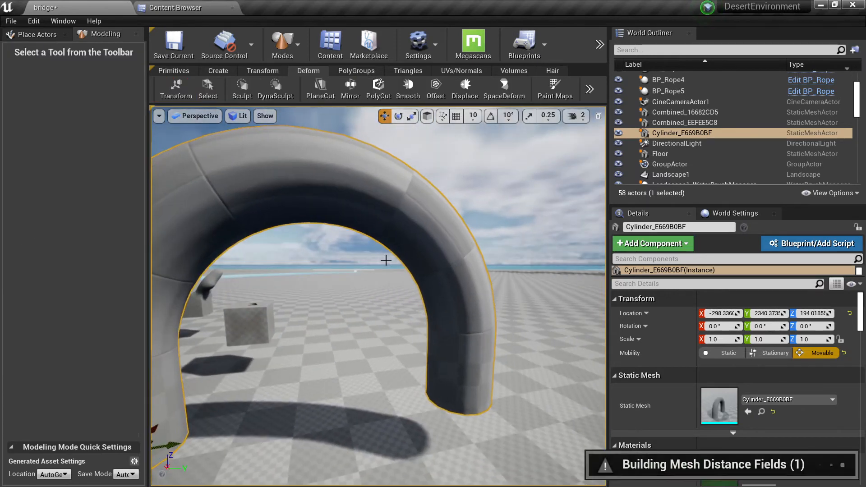
pyautogui.click(499, 94)
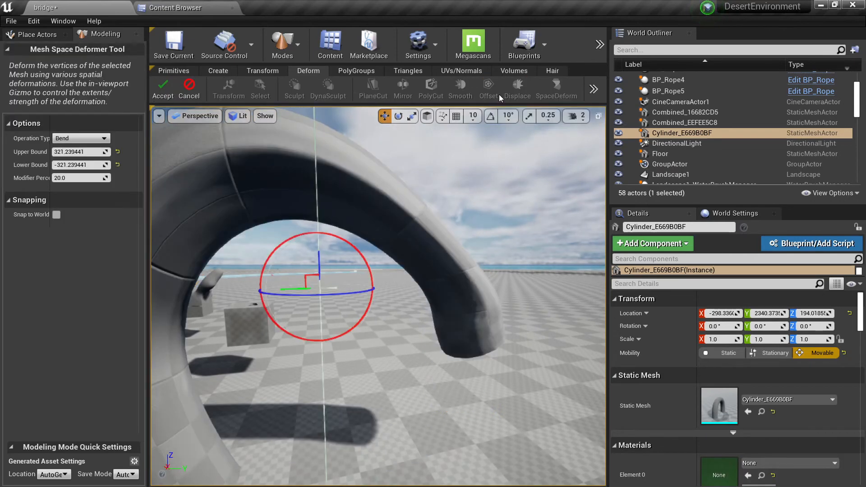
pyautogui.click(104, 138)
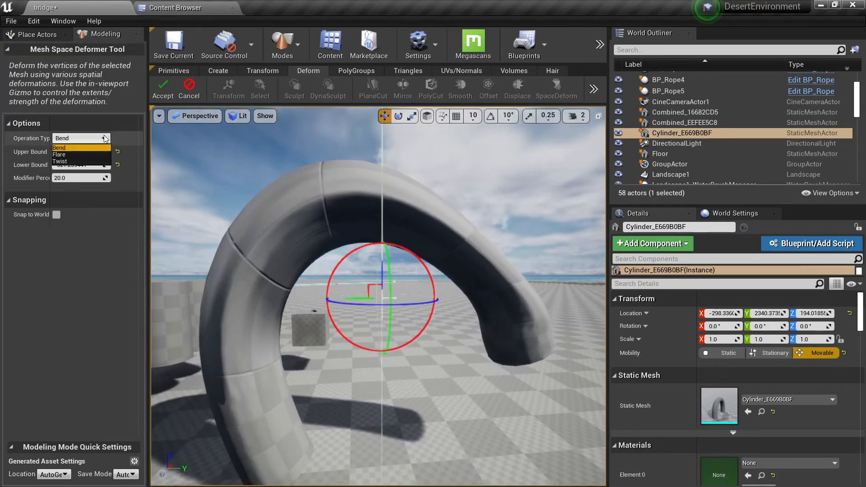
pyautogui.click(75, 162)
pyautogui.moveTo(86, 177); pyautogui.dragTo(151, 192)
pyautogui.moveTo(357, 245); pyautogui.dragTo(351, 232, button='right')
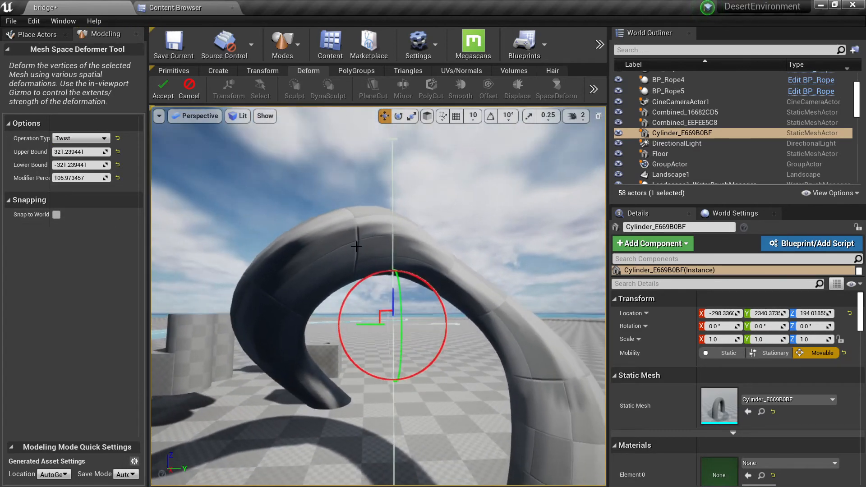
pyautogui.click(162, 89)
# Lower the twisted arch along Z to about 77.65 so its ends sink into the floor.
pyautogui.moveTo(400, 276); pyautogui.dragTo(356, 283, button='right')
pyautogui.moveTo(332, 331); pyautogui.dragTo(320, 391)
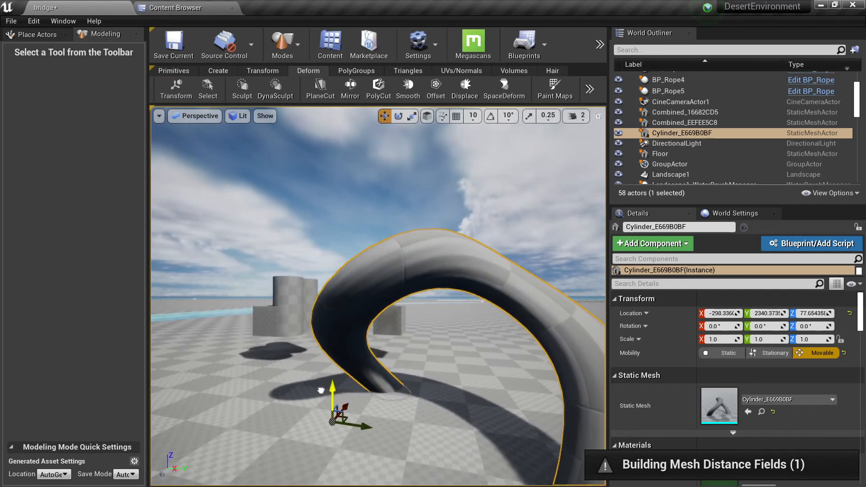
pyautogui.moveTo(353, 296); pyautogui.dragTo(408, 315, button='right')
pyautogui.moveTo(363, 239); pyautogui.dragTo(426, 245, button='right')
pyautogui.moveTo(265, 132)
pyautogui.mouseDown(button='right')
pyautogui.moveTo(289, 147)
pyautogui.moveTo(265, 131)
pyautogui.mouseUp(button='right')
pyautogui.click(242, 88)
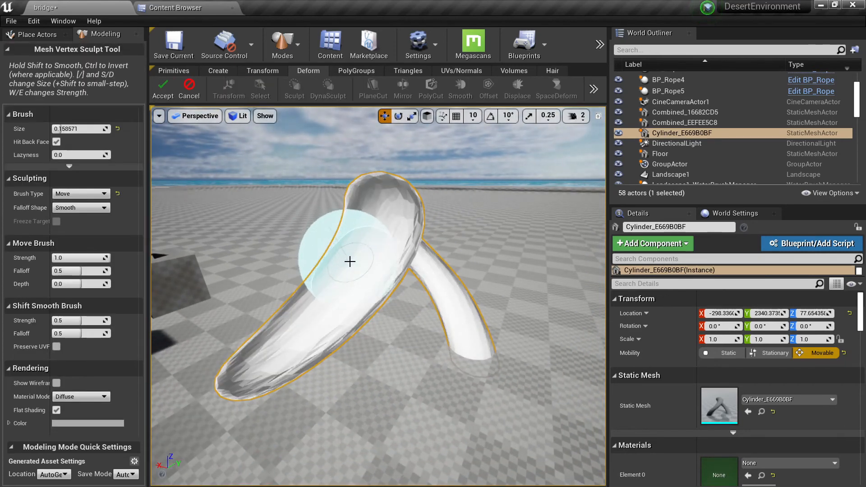
pyautogui.moveTo(368, 234); pyautogui.dragTo(387, 247, button='right')
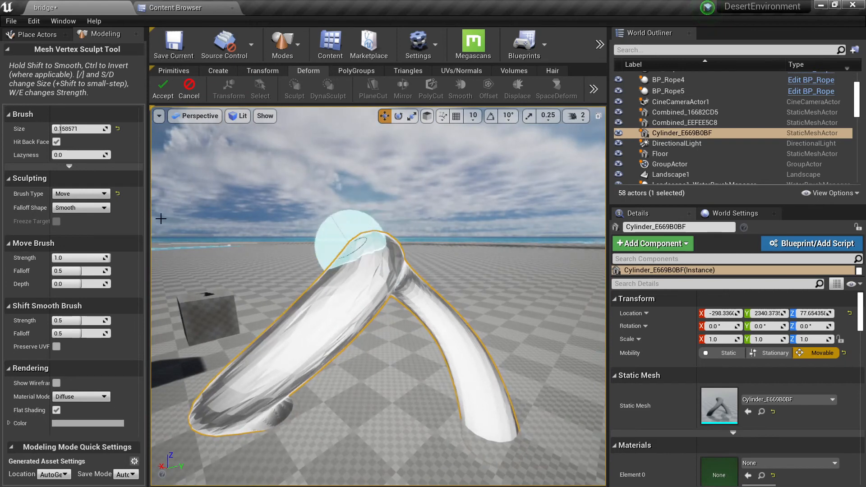
pyautogui.click(81, 193)
pyautogui.click(68, 217)
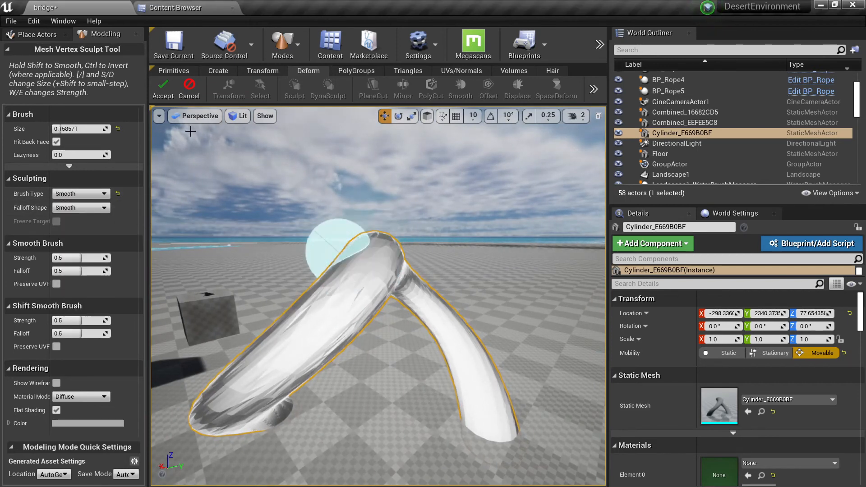
pyautogui.click(186, 89)
# Examine the shape of the twisted arch from several sides.
pyautogui.moveTo(359, 261)
pyautogui.mouseDown(button='right')
pyautogui.moveTo(345, 284)
pyautogui.moveTo(376, 259)
pyautogui.moveTo(431, 300)
pyautogui.moveTo(519, 316)
pyautogui.moveTo(559, 306)
pyautogui.moveTo(573, 293)
pyautogui.moveTo(559, 266)
pyautogui.moveTo(550, 270)
pyautogui.mouseUp(button='right')
pyautogui.scroll(5, 359, 261)
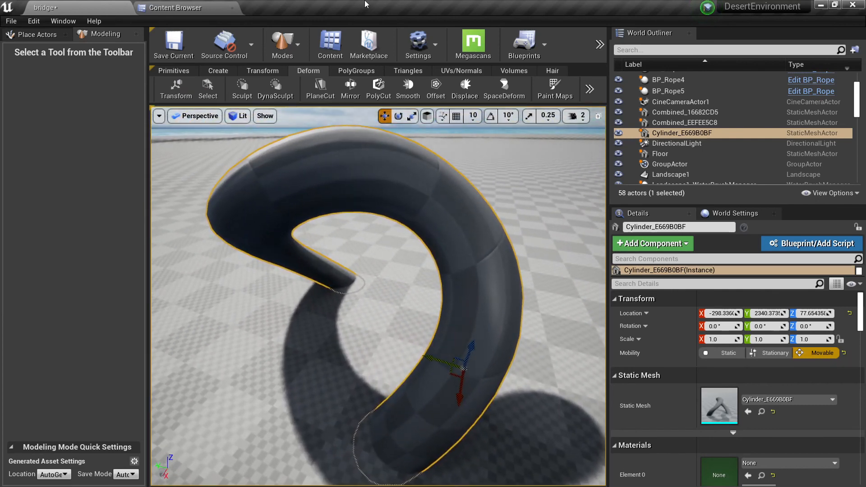
pyautogui.moveTo(451, 242); pyautogui.dragTo(433, 128, button='right')
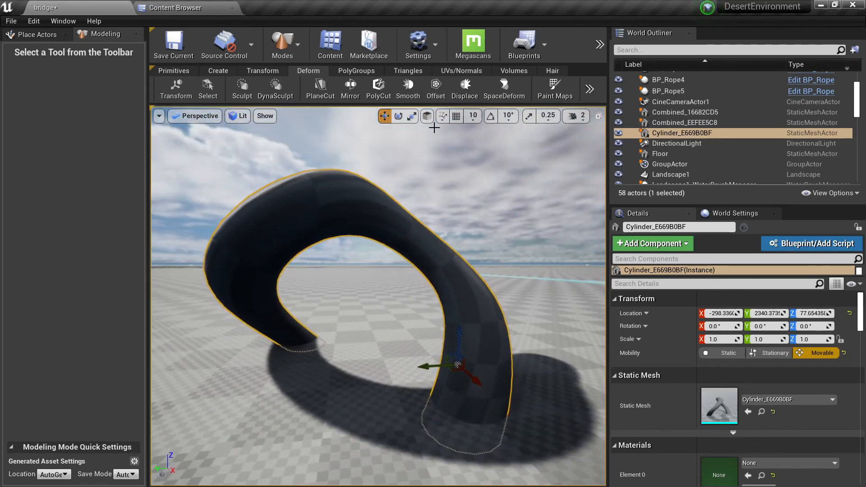
pyautogui.moveTo(386, 206)
pyautogui.mouseDown(button='right')
pyautogui.moveTo(370, 211)
pyautogui.moveTo(395, 214)
pyautogui.moveTo(384, 213)
pyautogui.mouseUp(button='right')
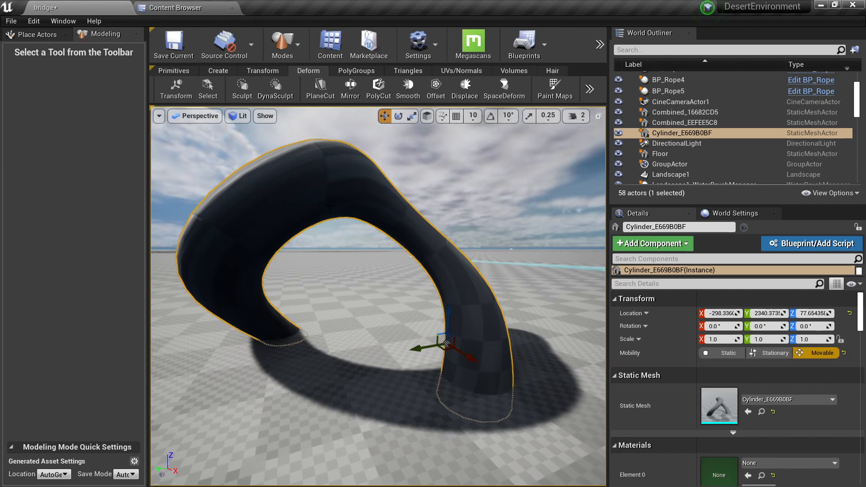
pyautogui.press('a')
pyautogui.moveTo(368, 198); pyautogui.dragTo(413, 218, button='right')
pyautogui.press('a')
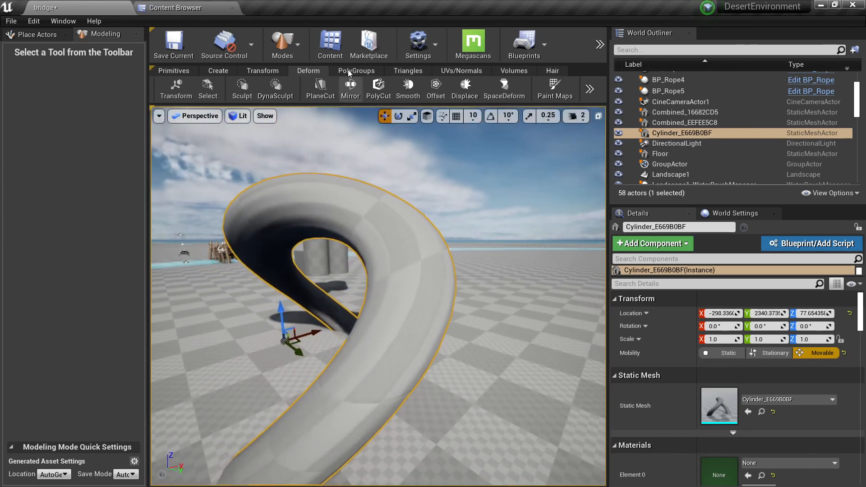